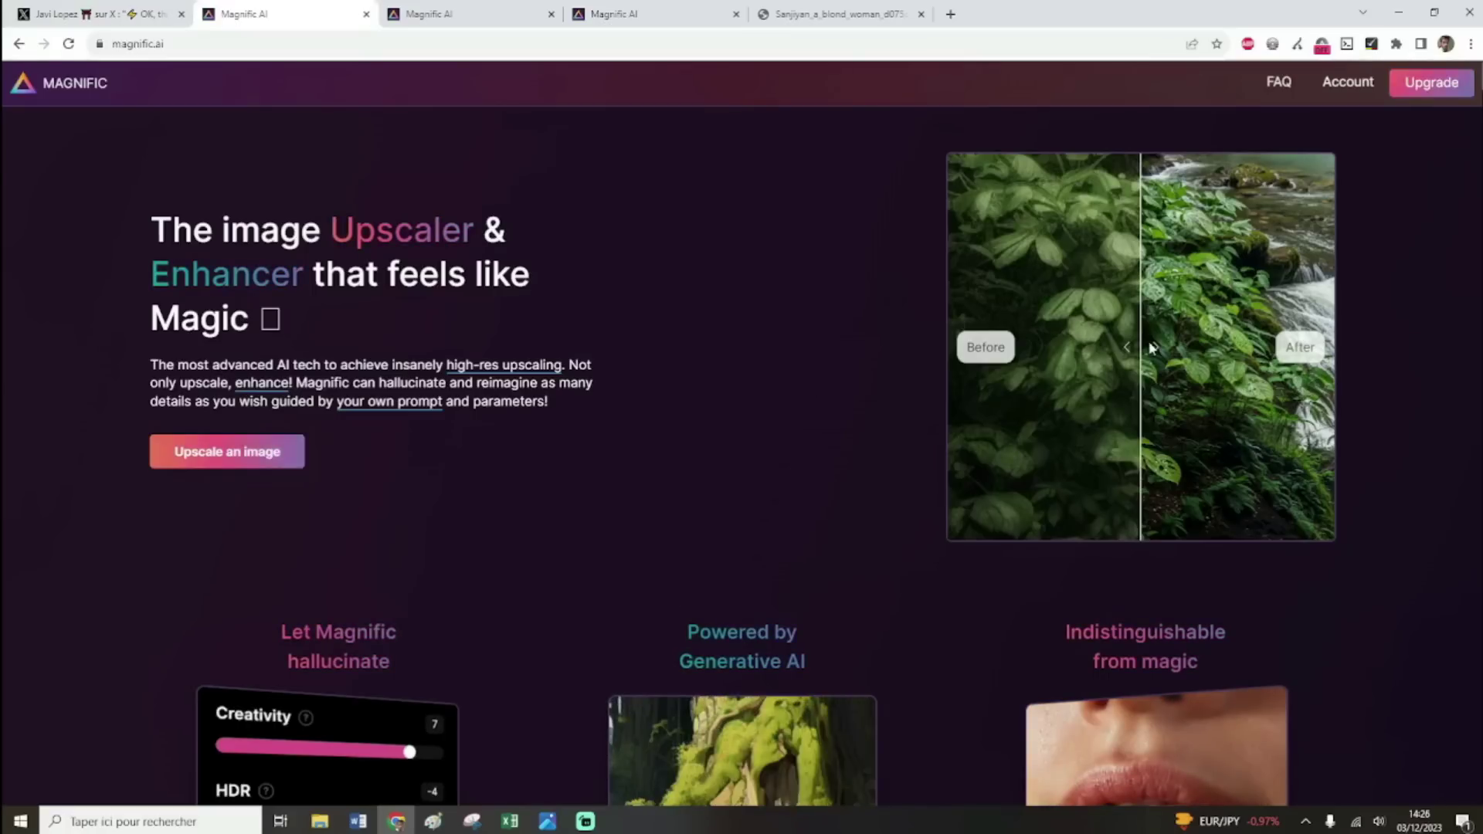
Compare the before and after views of the sample images in the Upscaling Portraits section.
{"action": "scroll", "coordinate": [1150, 348], "scroll_direction": "down", "scroll_amount": 10}
{"action": "left_click_drag", "start_coordinate": [1050, 377], "coordinate": [1020, 335]}
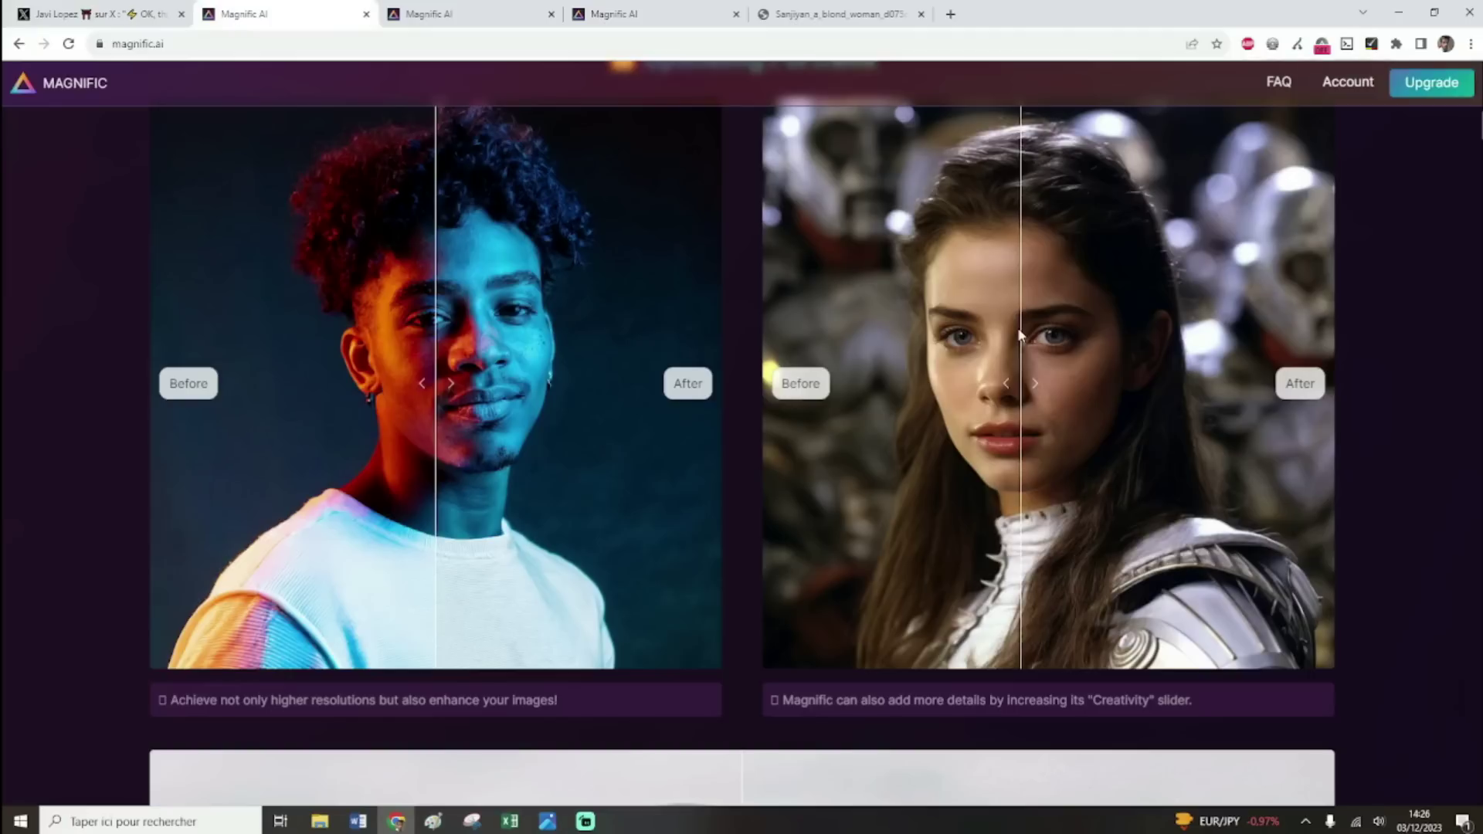
{"action": "scroll", "coordinate": [676, 224], "scroll_direction": "up", "scroll_amount": 1}
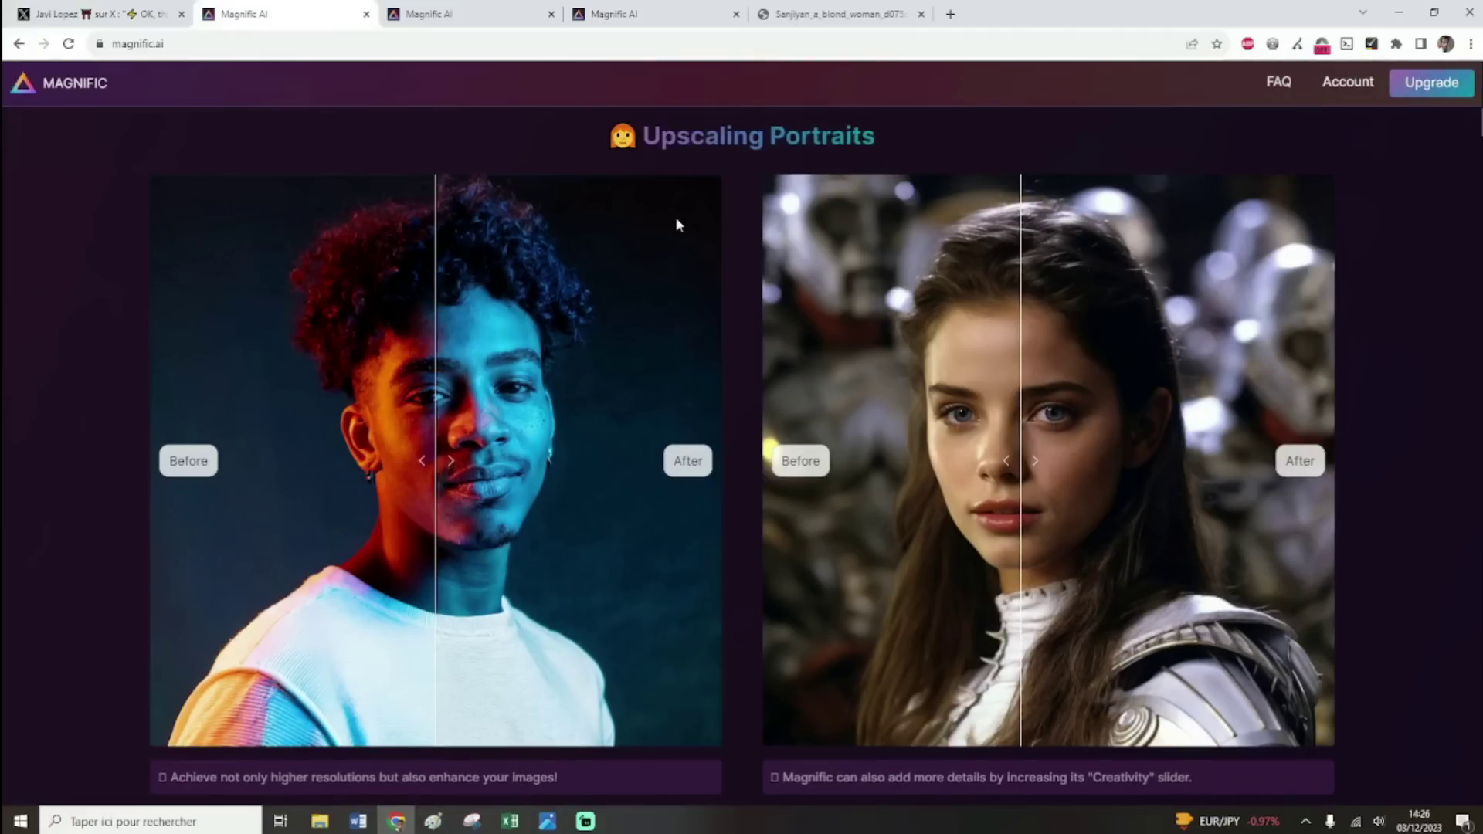
Switch to the Magnific editor and examine the before and after views of the blonde woman's portrait.
{"action": "key", "text": "ctrl+Tab"}
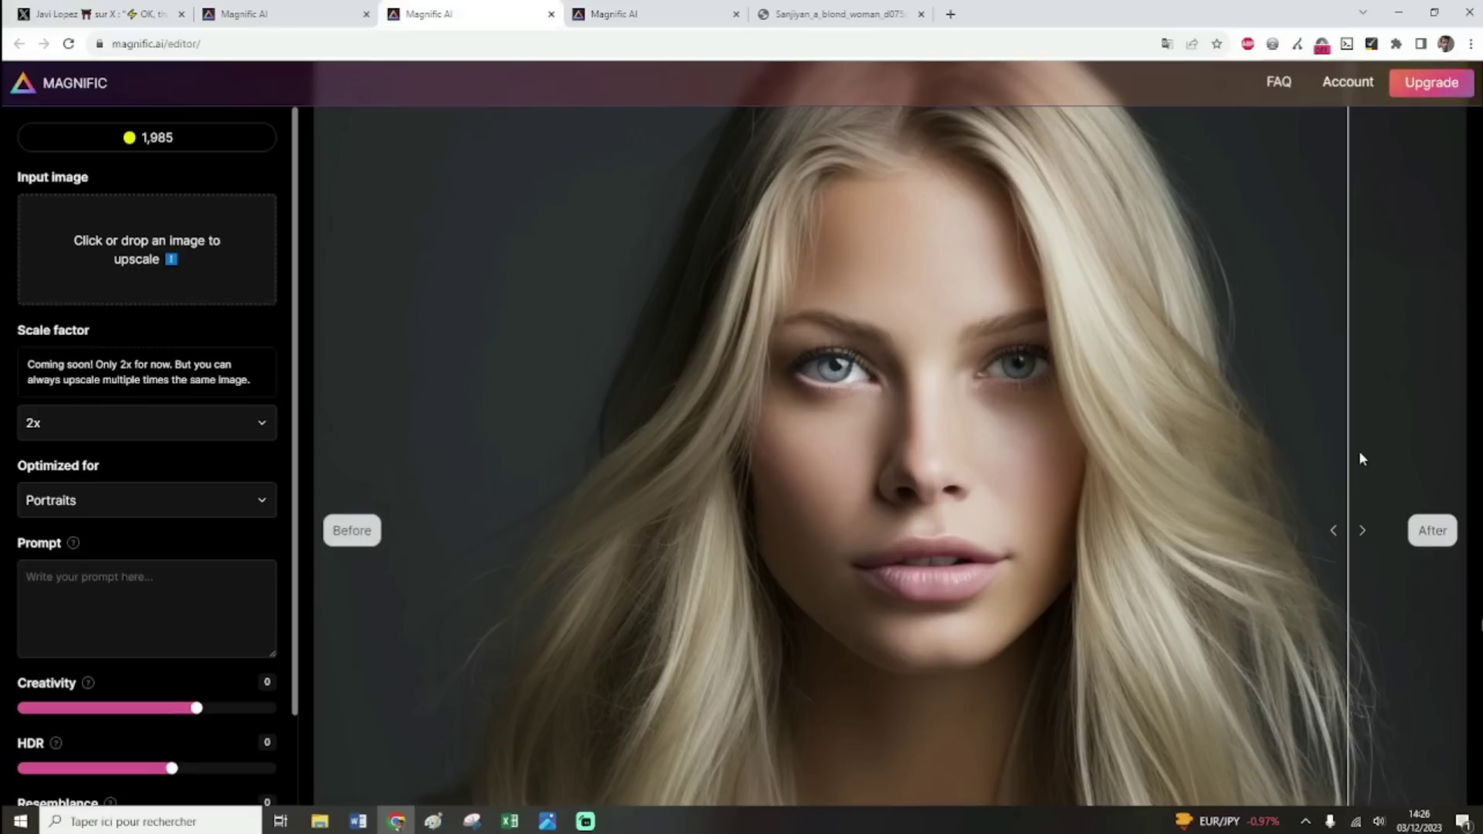
{"action": "scroll", "coordinate": [1207, 438], "scroll_direction": "down", "scroll_amount": 3}
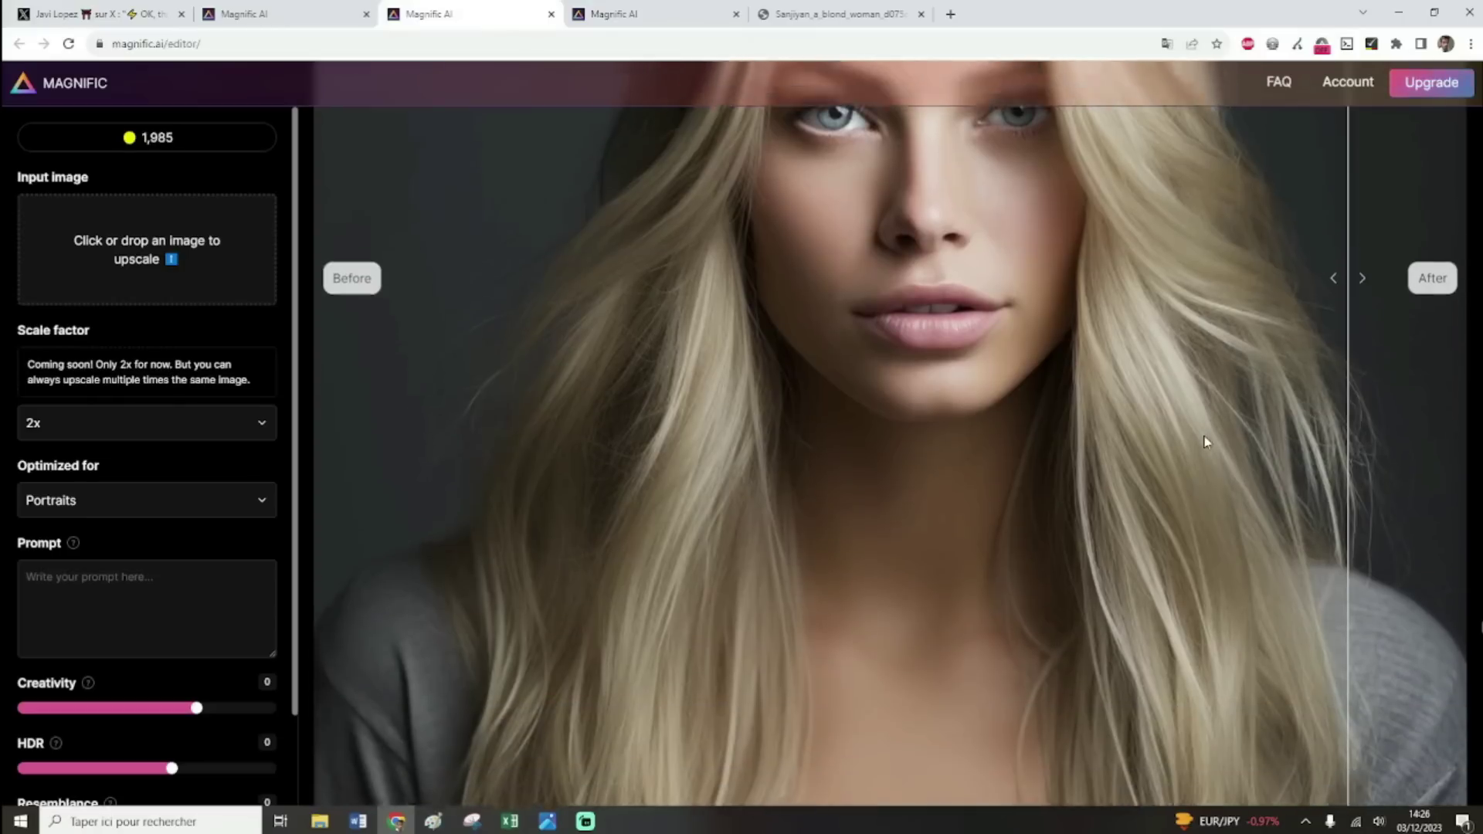
{"action": "scroll", "coordinate": [1203, 437], "scroll_direction": "up", "scroll_amount": 3}
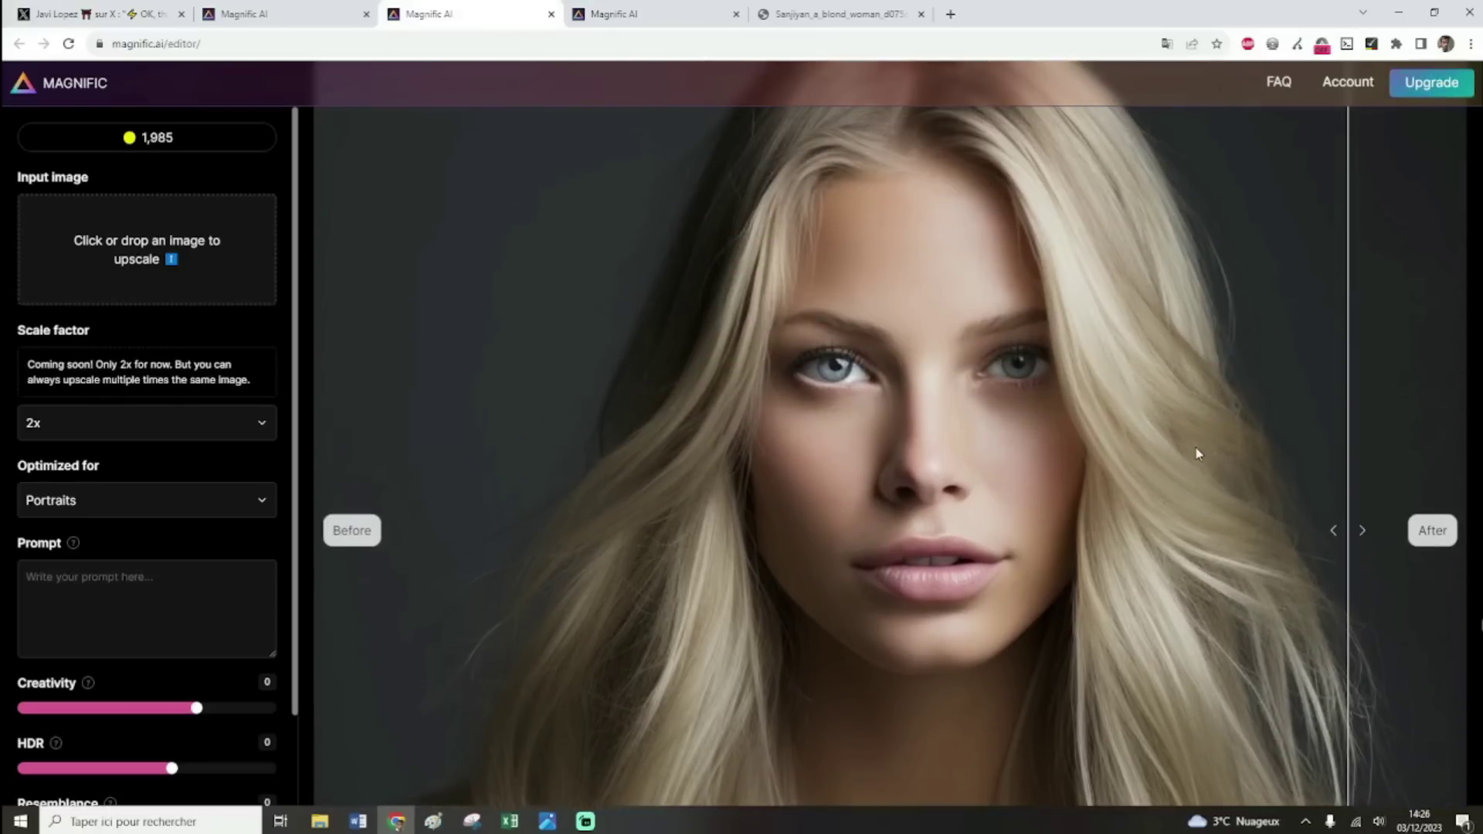
{"action": "scroll", "coordinate": [1309, 479], "scroll_direction": "down", "scroll_amount": 1}
{"action": "scroll", "coordinate": [1338, 502], "scroll_direction": "up", "scroll_amount": 1}
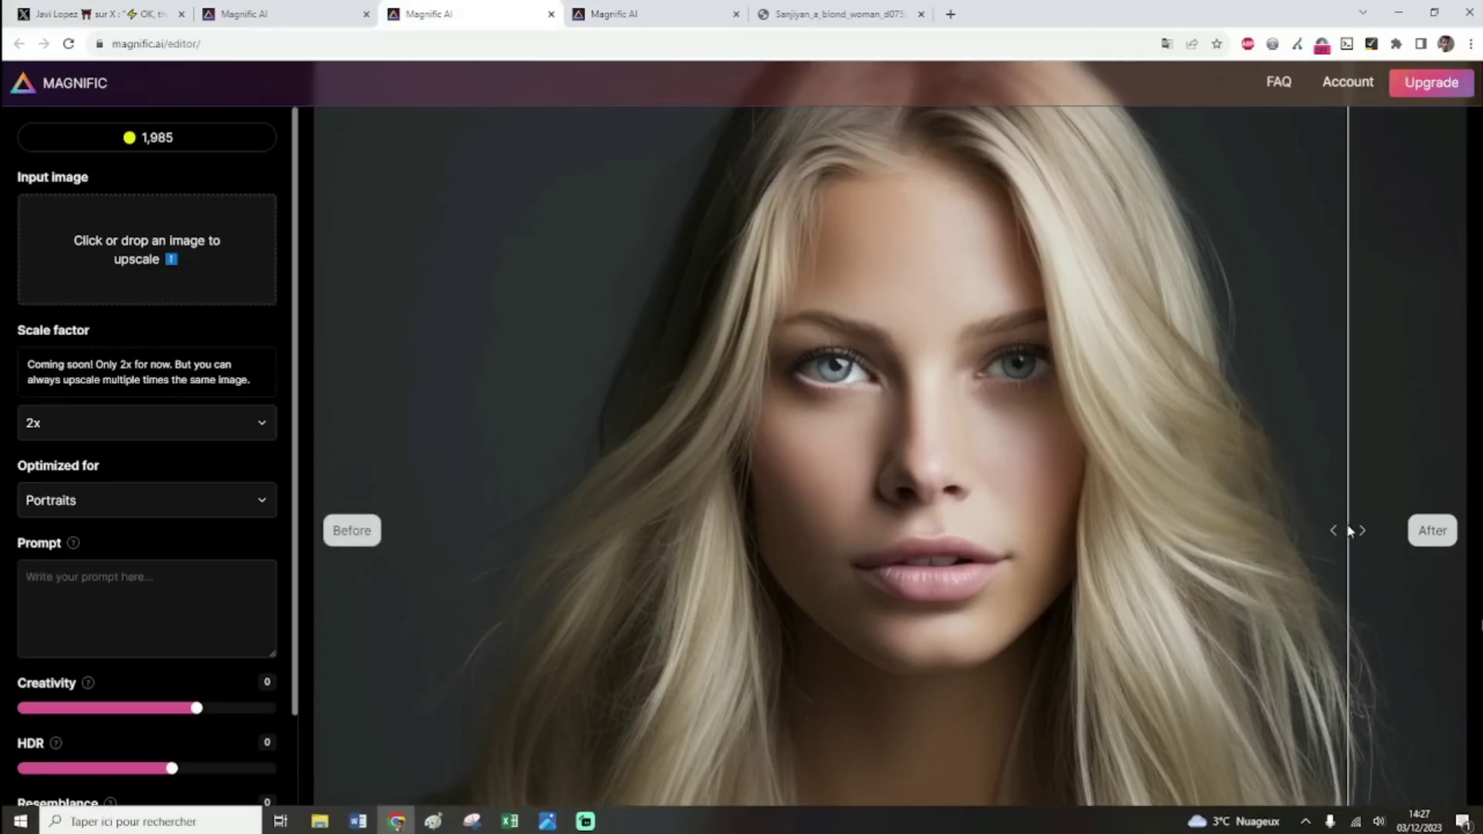
{"action": "mouse_move", "coordinate": [1350, 528]}
{"action": "left_mouse_down"}
{"action": "mouse_move", "coordinate": [452, 508]}
{"action": "mouse_move", "coordinate": [767, 507]}
{"action": "mouse_move", "coordinate": [1342, 556]}
{"action": "left_mouse_up"}
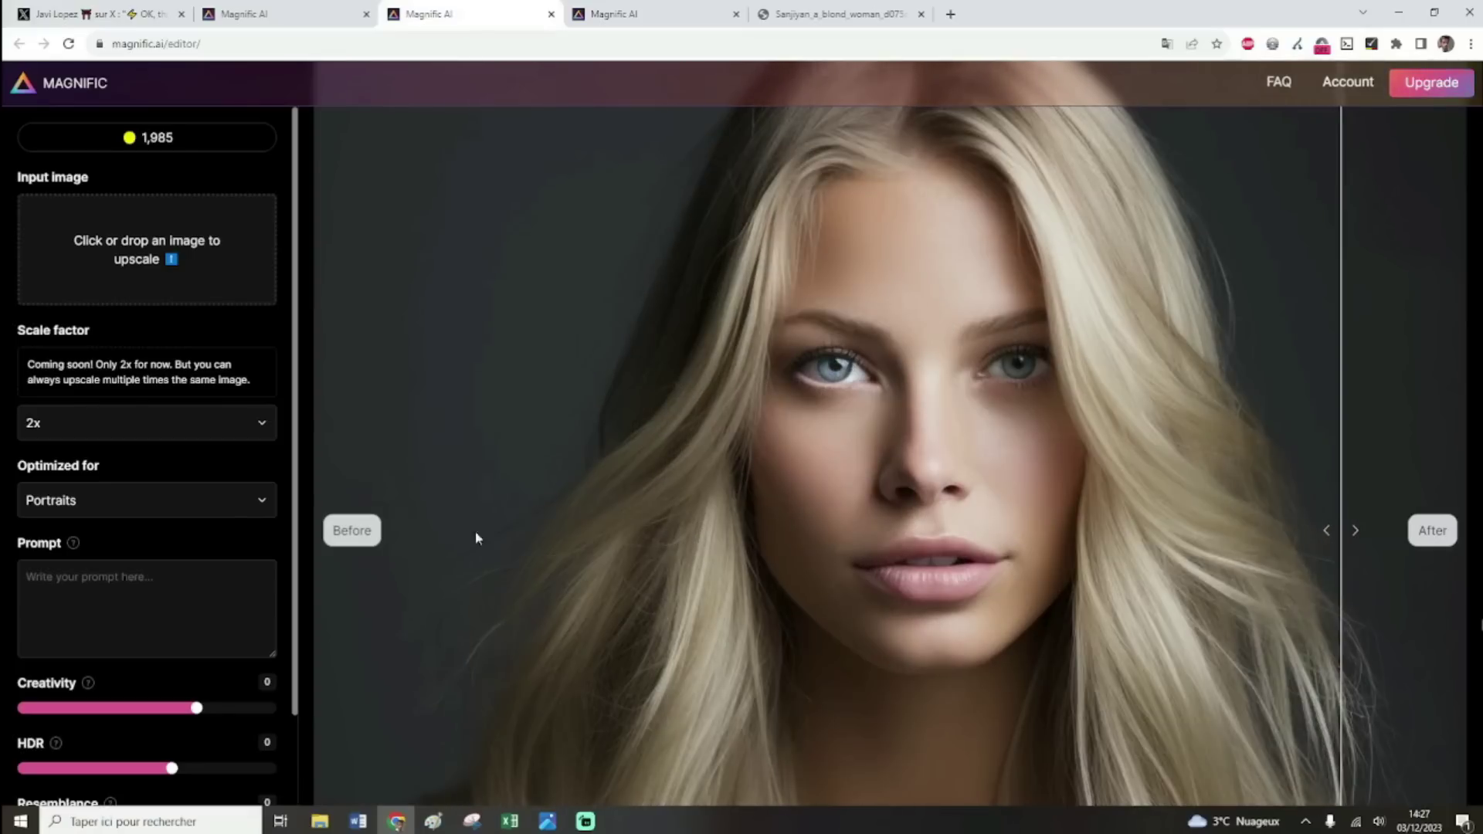
{"action": "scroll", "coordinate": [208, 265], "scroll_direction": "up", "scroll_amount": 2}
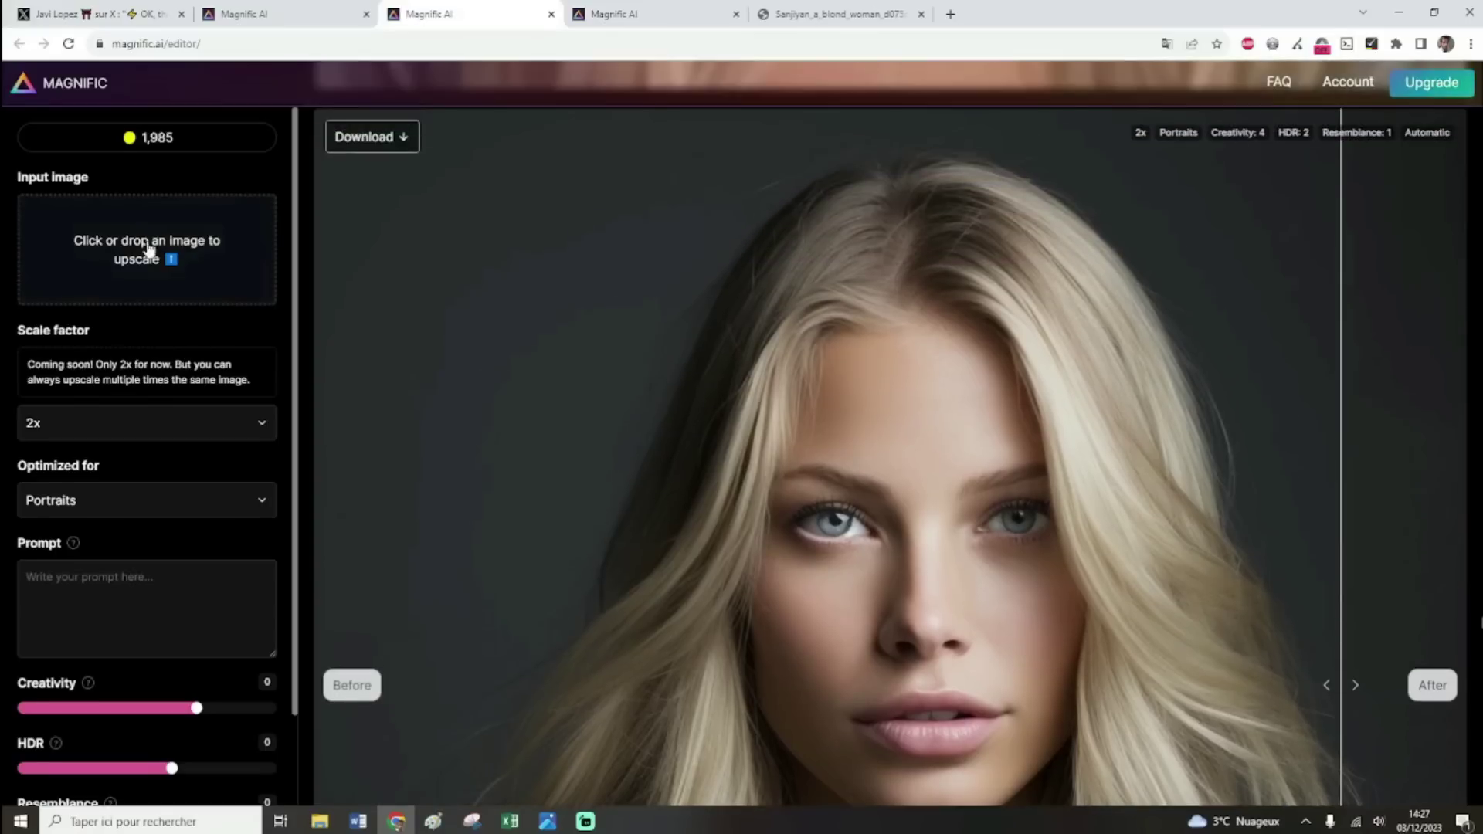
Load the blonde woman image from its Discord page as the input image to upscale.
{"action": "scroll", "coordinate": [149, 242], "scroll_direction": "down", "scroll_amount": 1}
{"action": "scroll", "coordinate": [684, 387], "scroll_direction": "down", "scroll_amount": 1}
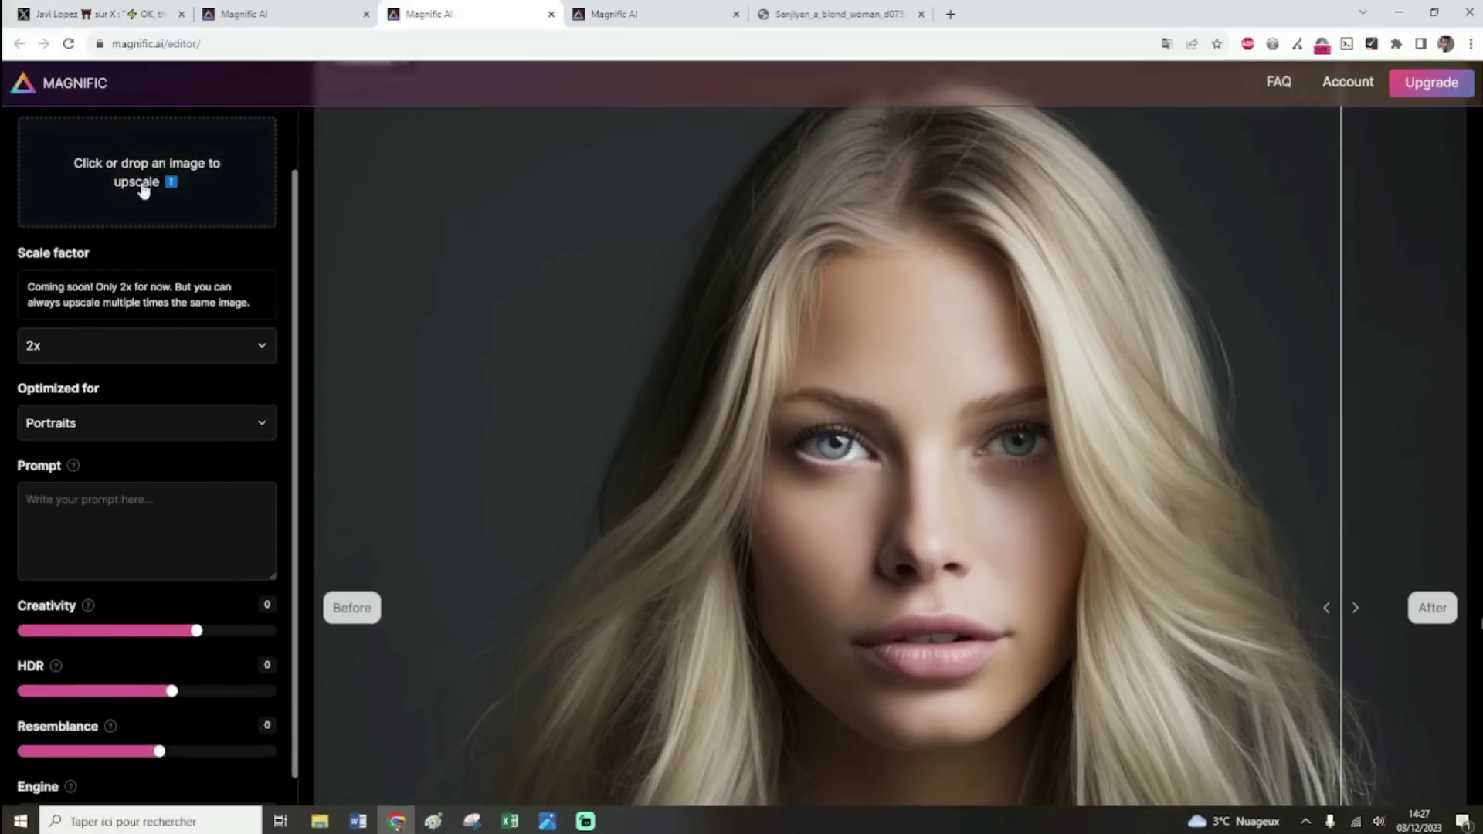
{"action": "left_click", "coordinate": [784, 13]}
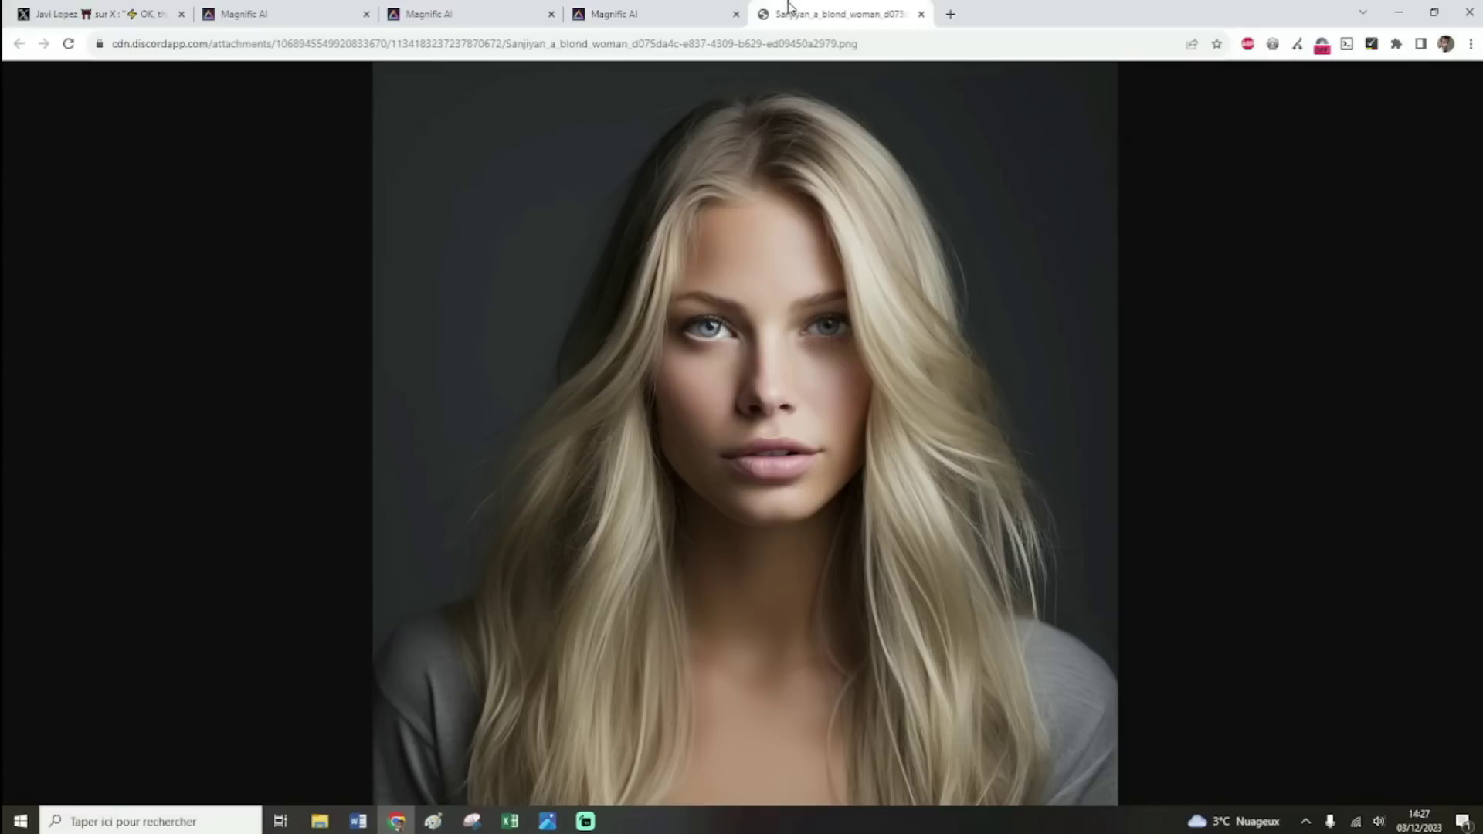
{"action": "left_click_drag", "start_coordinate": [760, 378], "coordinate": [123, 180]}
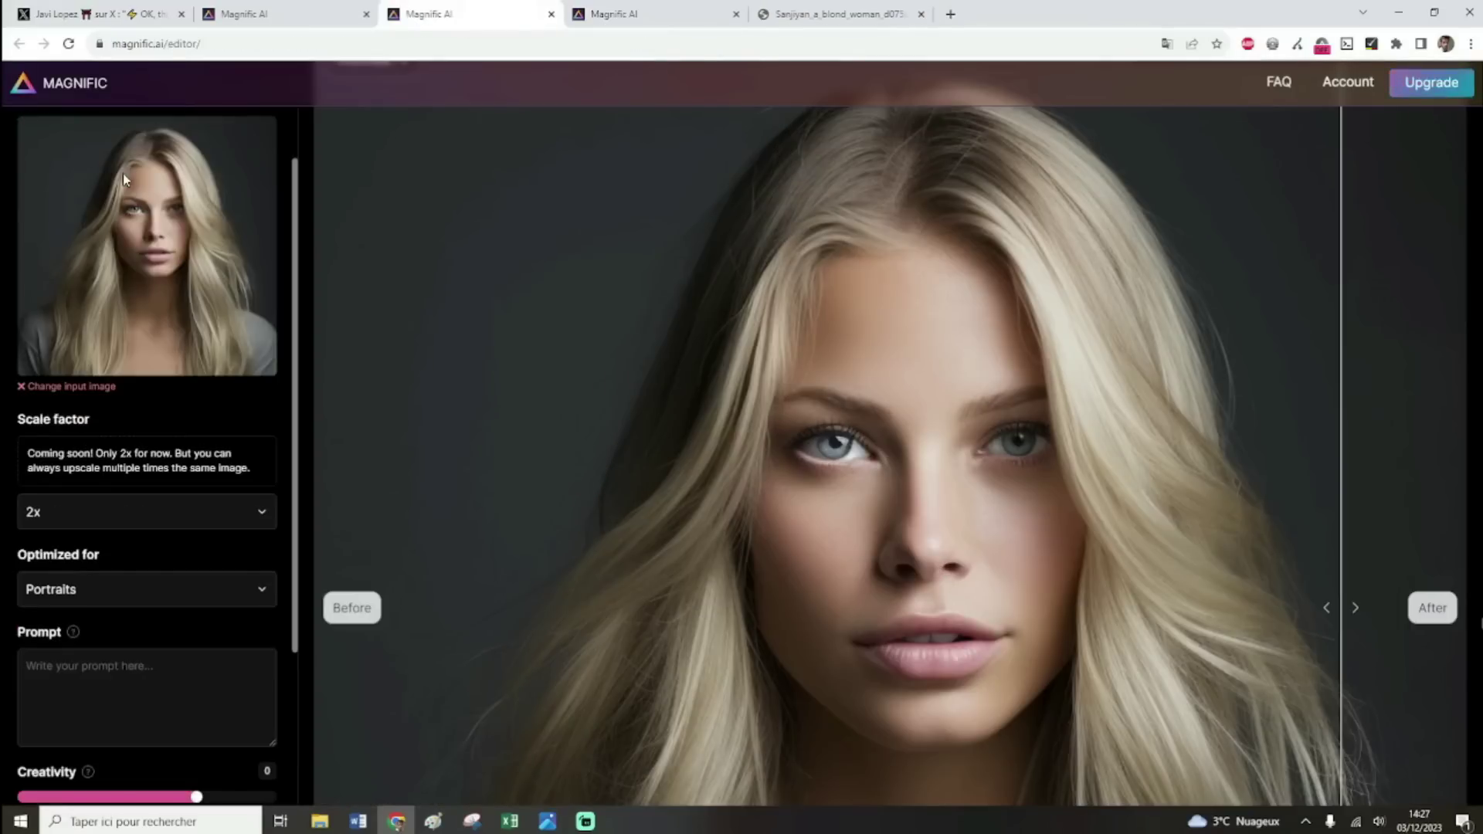
Review the Scale factor and Optimized for choices, keeping 2x and Portraits.
{"action": "scroll", "coordinate": [123, 173], "scroll_direction": "down", "scroll_amount": 2}
{"action": "left_click", "coordinate": [147, 357]}
{"action": "left_click", "coordinate": [92, 384]}
{"action": "left_click", "coordinate": [228, 430]}
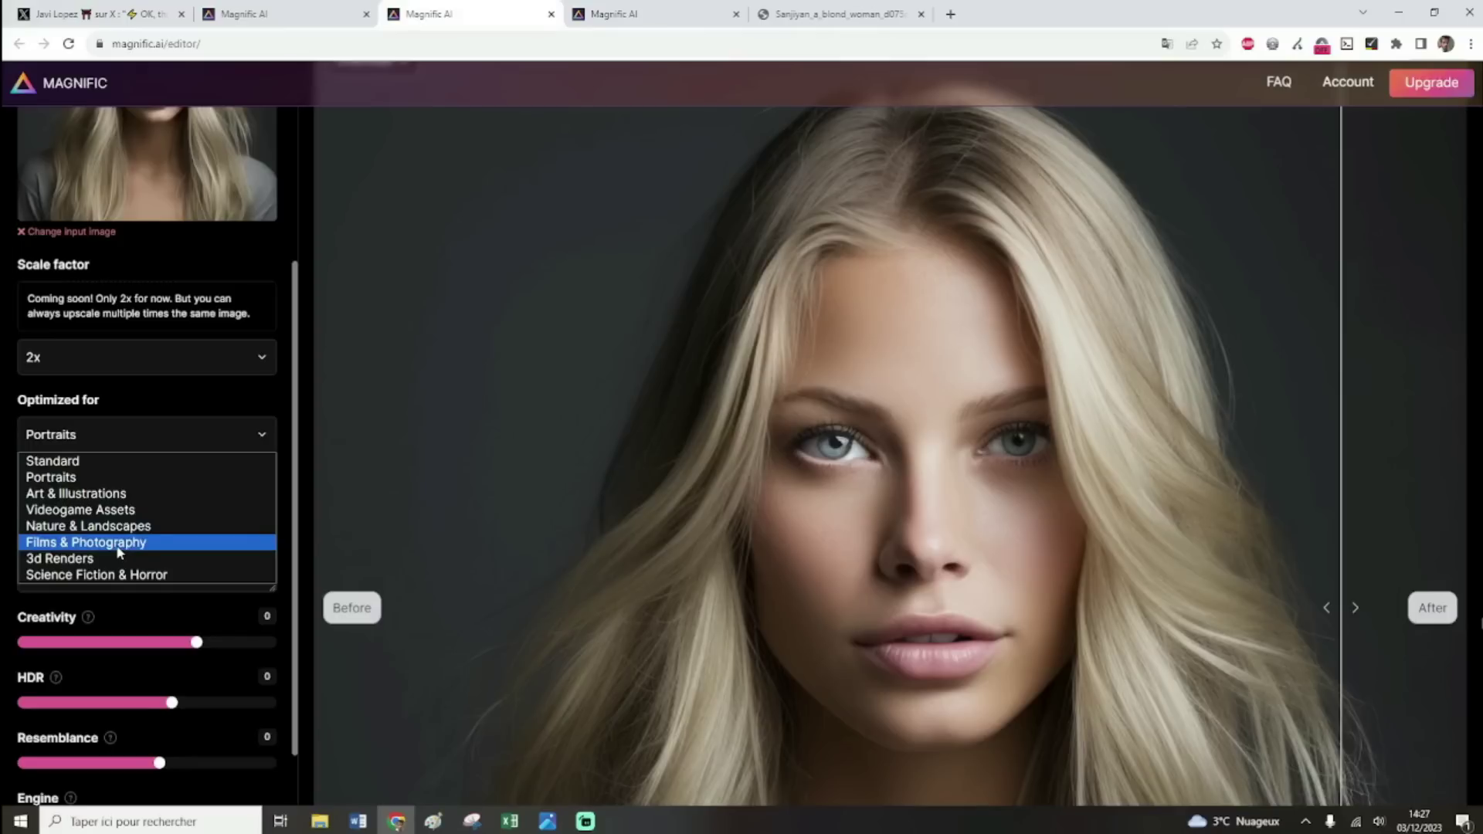
{"action": "left_click", "coordinate": [258, 440]}
Show the explanation of the Creativity setting and set Creativity to 0.
{"action": "scroll", "coordinate": [258, 442], "scroll_direction": "down", "scroll_amount": 1}
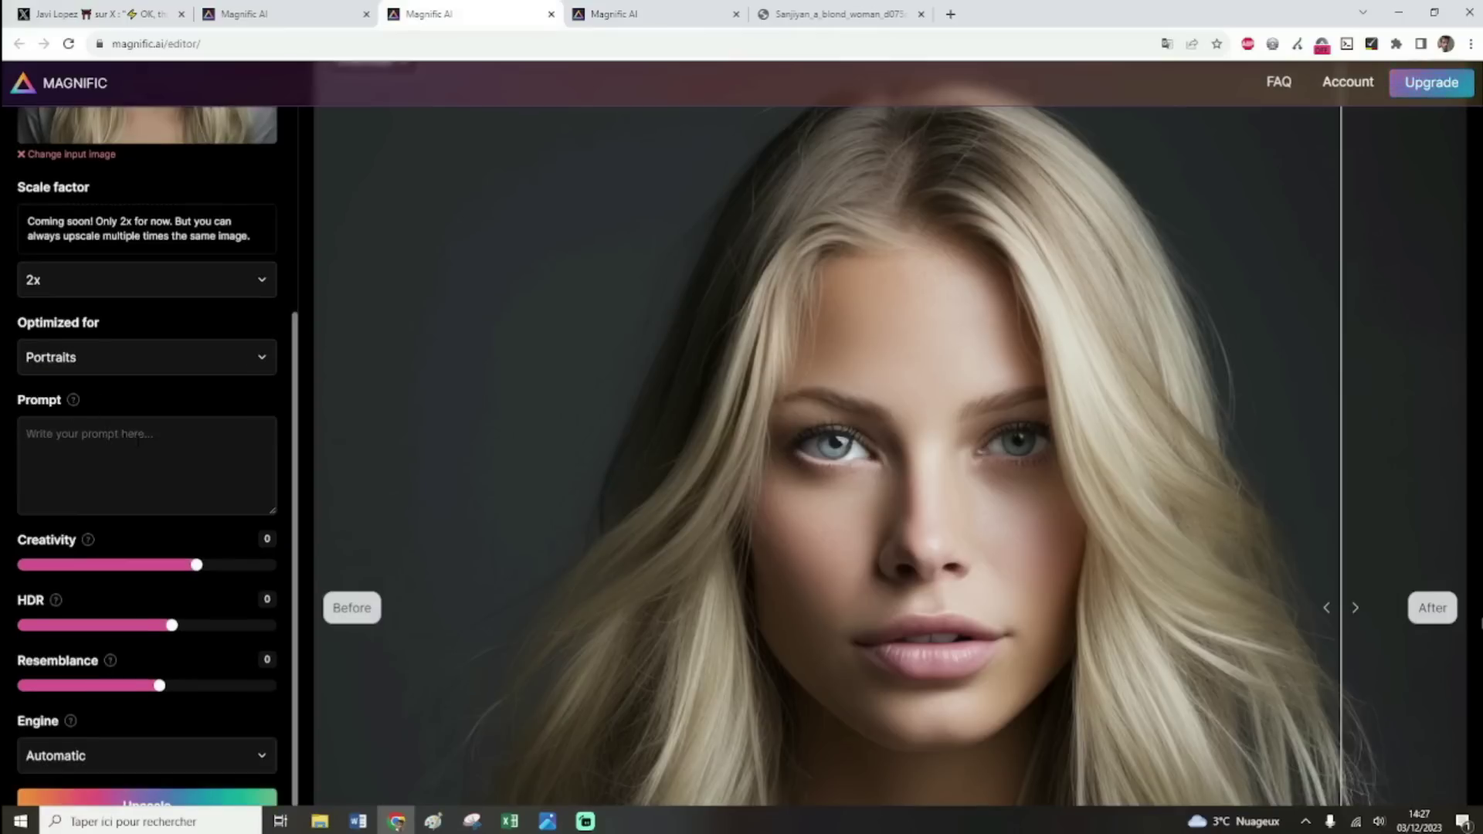
{"action": "scroll", "coordinate": [134, 453], "scroll_direction": "down", "scroll_amount": 1}
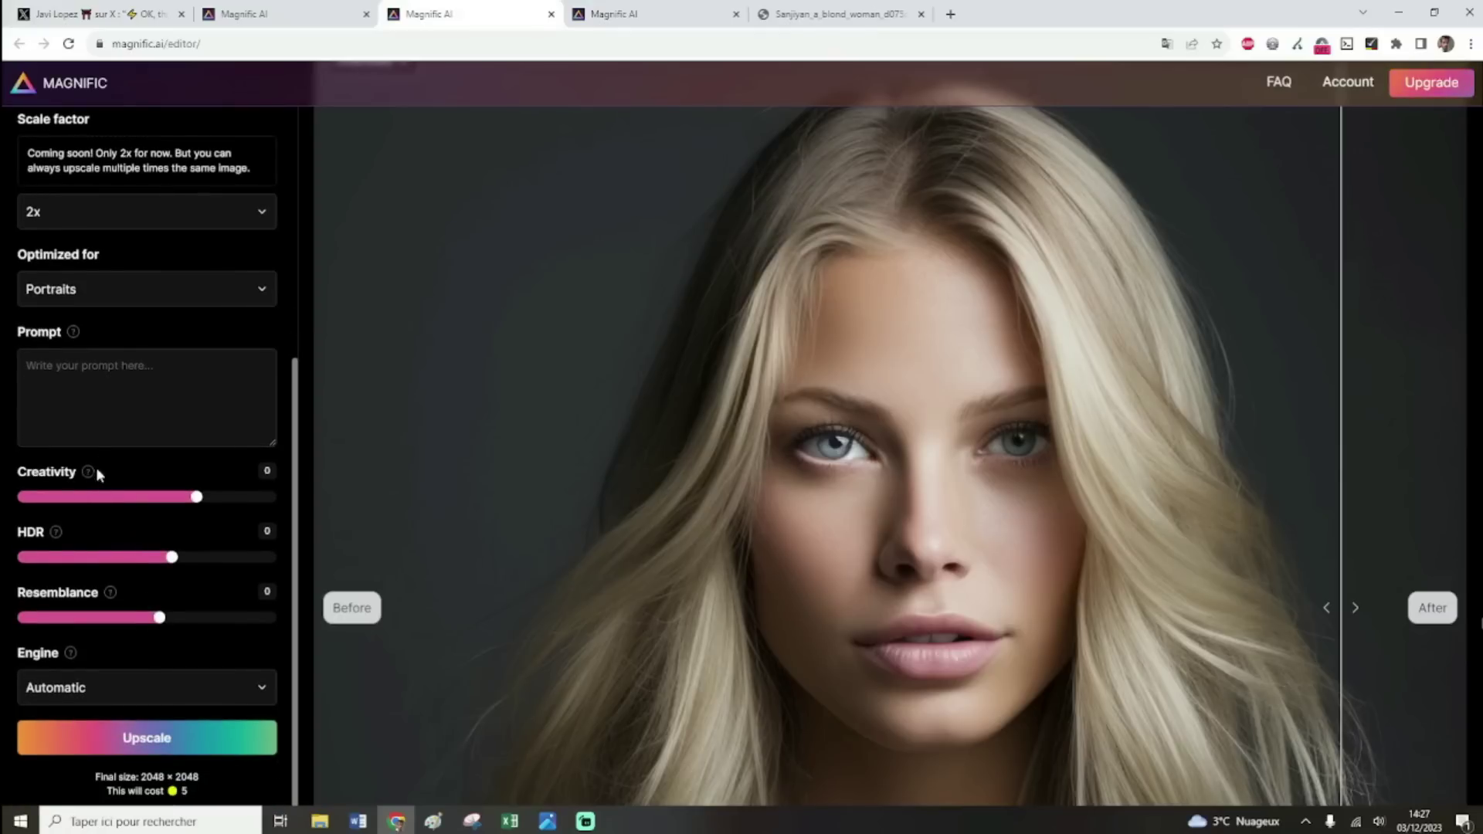
{"action": "mouse_move", "coordinate": [89, 473]}
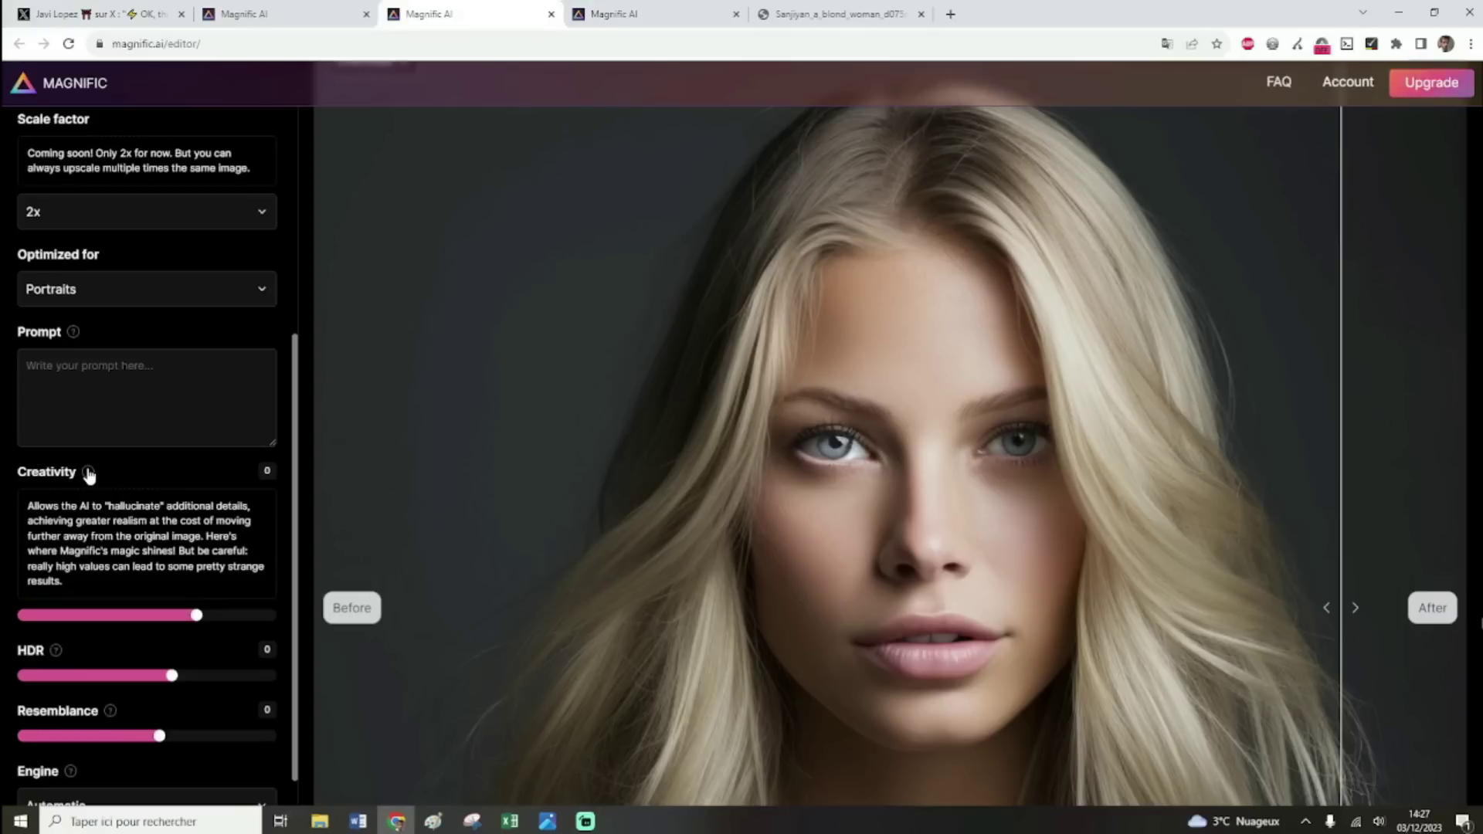
{"action": "left_click_drag", "start_coordinate": [184, 622], "coordinate": [151, 618]}
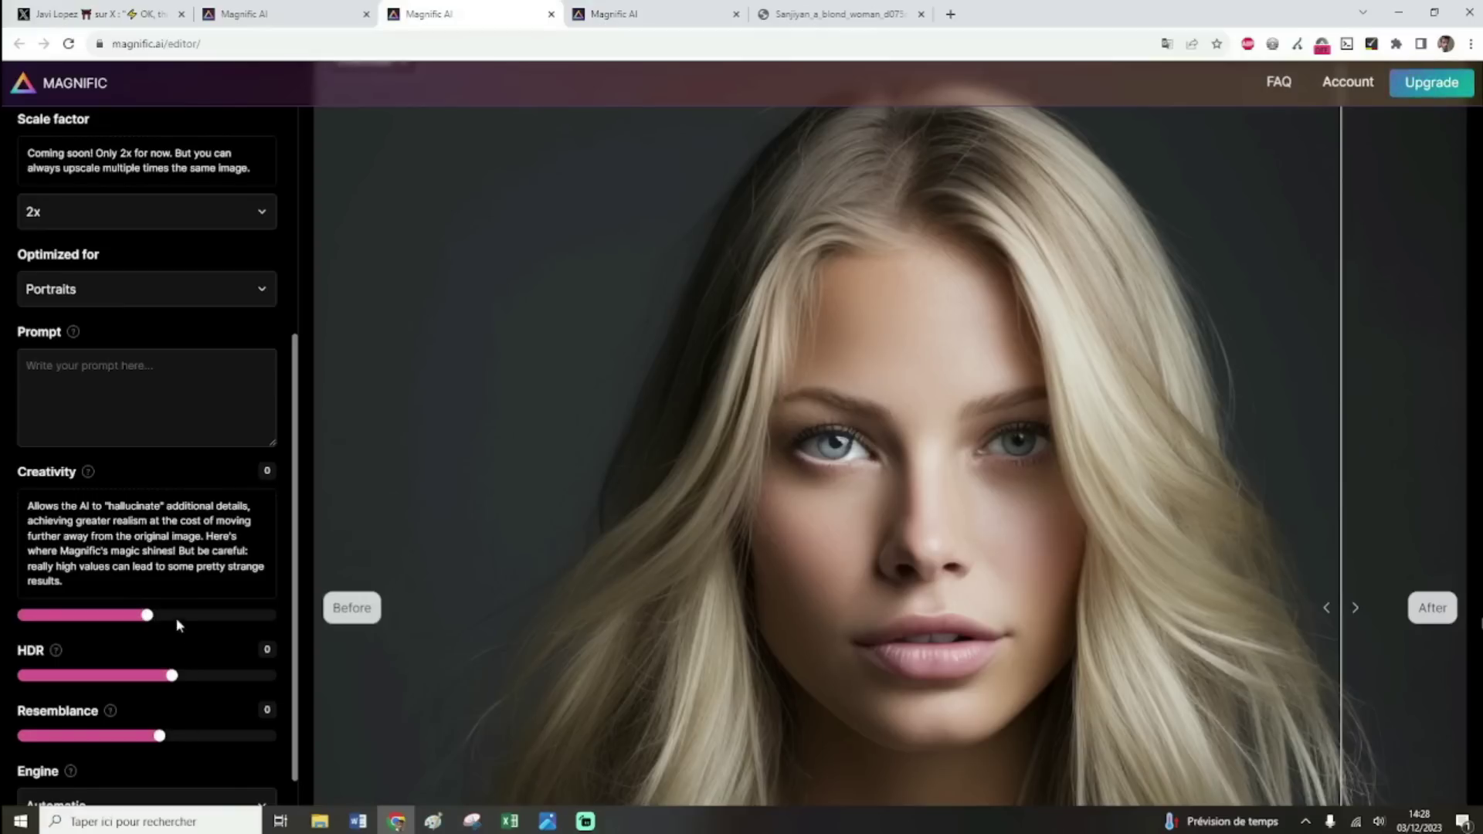
Show and read the explanation of the HDR setting.
{"action": "scroll", "coordinate": [178, 622], "scroll_direction": "down", "scroll_amount": 1}
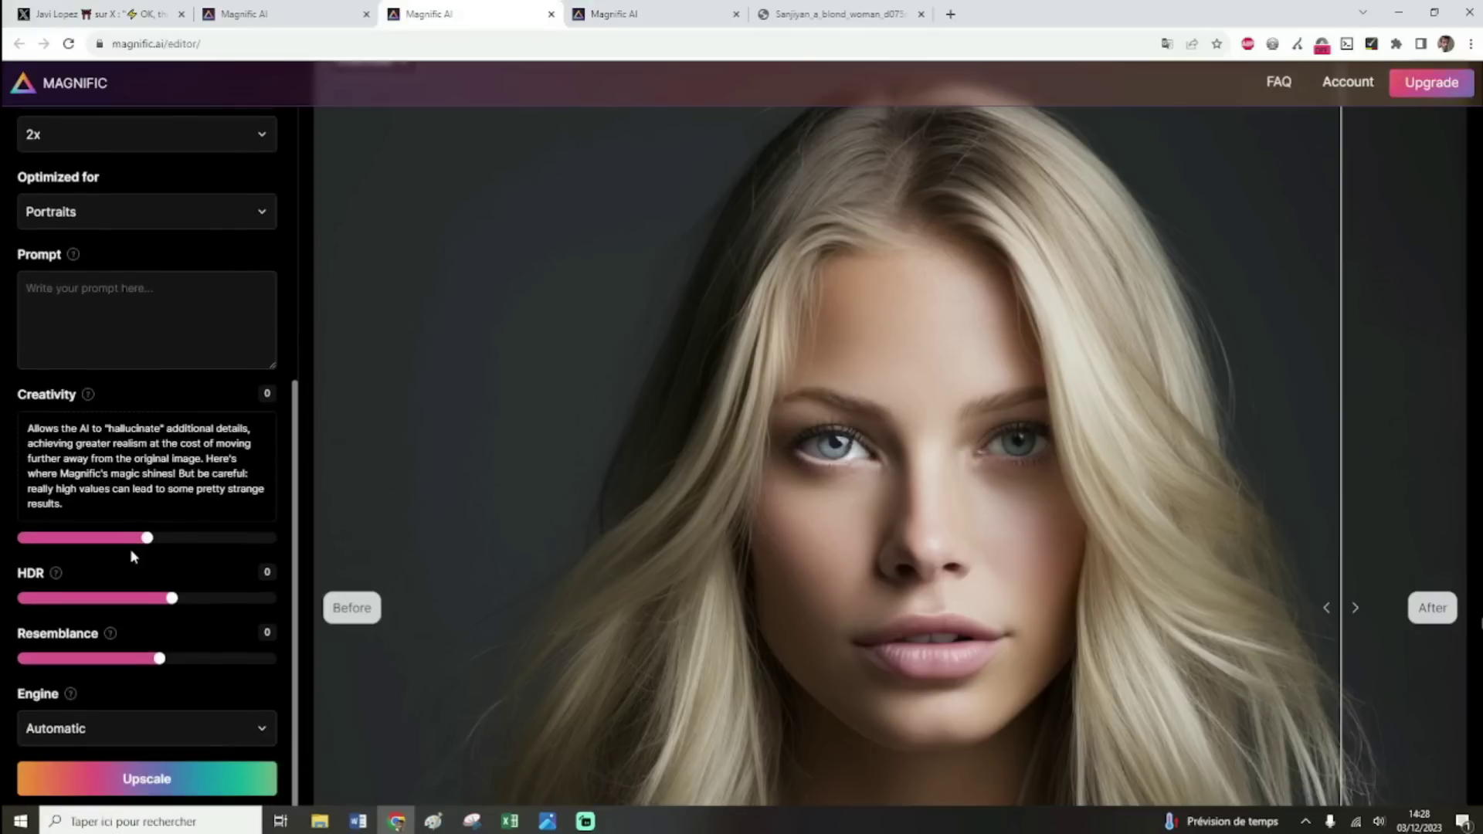
{"action": "scroll", "coordinate": [130, 548], "scroll_direction": "down", "scroll_amount": 1}
{"action": "left_click", "coordinate": [59, 533]}
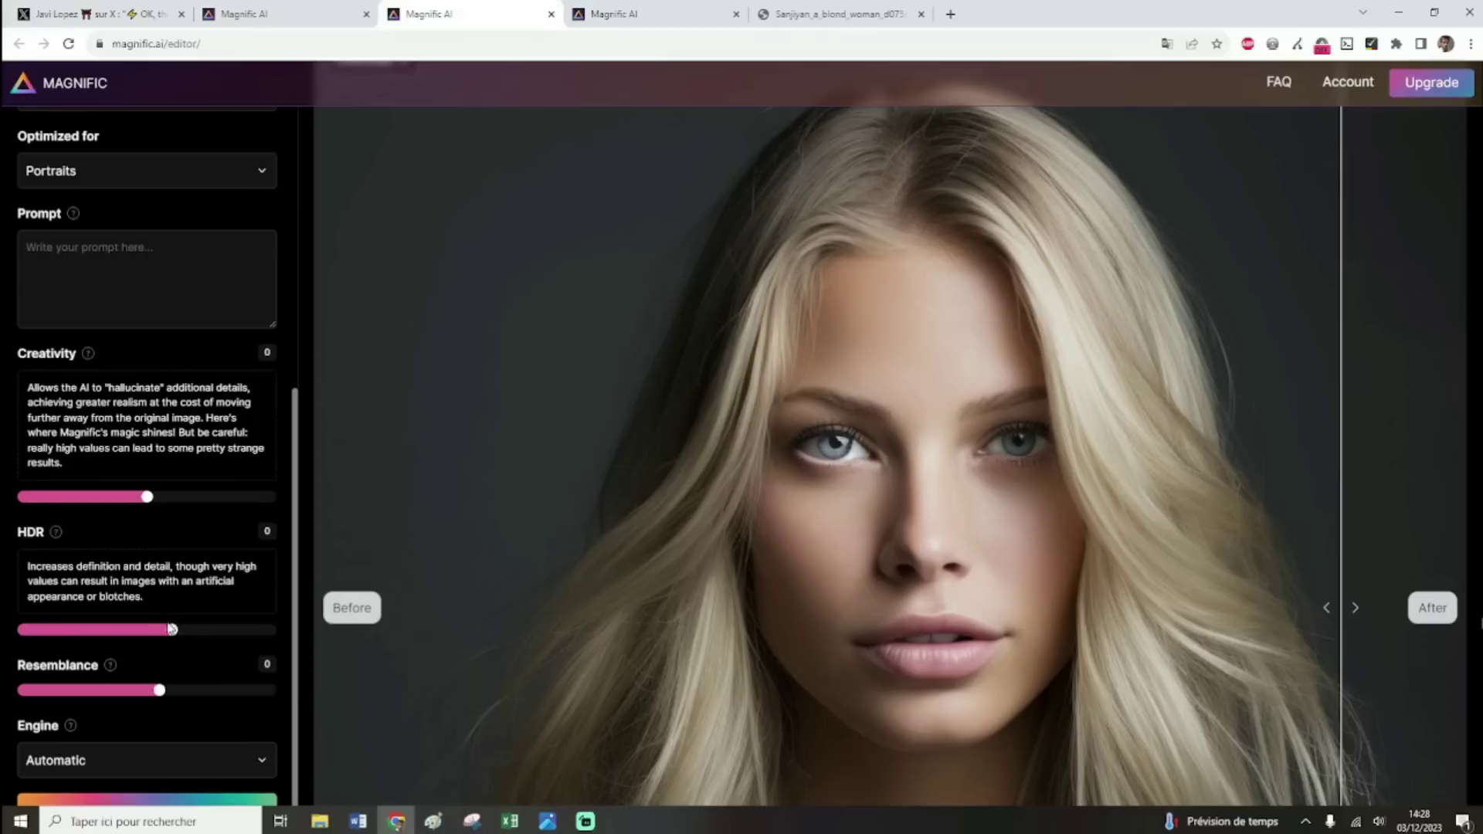
{"action": "left_click_drag", "start_coordinate": [270, 644], "coordinate": [146, 591]}
{"action": "left_click", "coordinate": [155, 595]}
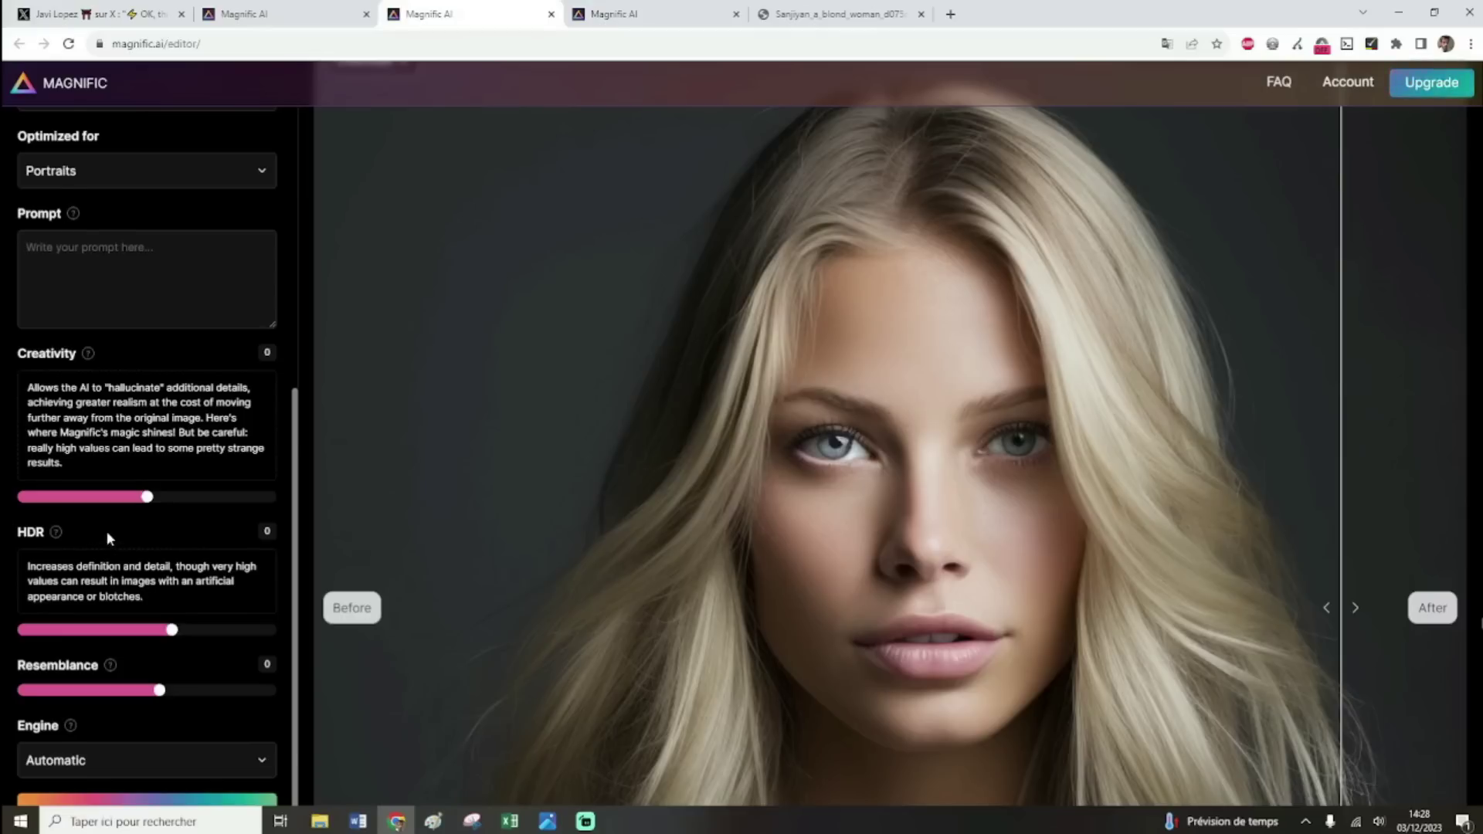
Show and read the explanation of the Resemblance setting.
{"action": "scroll", "coordinate": [106, 531], "scroll_direction": "down", "scroll_amount": 1}
{"action": "left_click", "coordinate": [133, 577]}
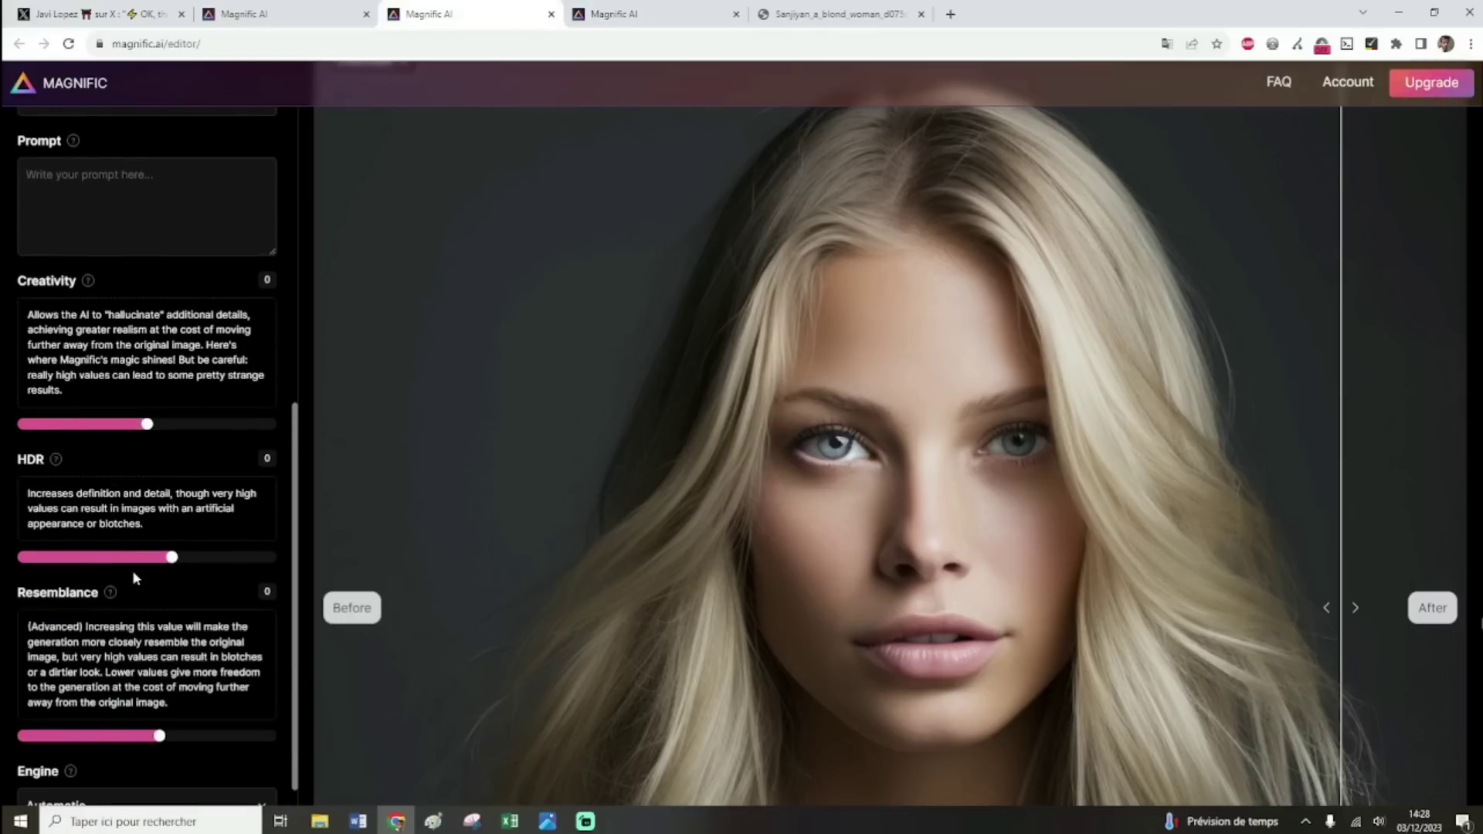
{"action": "scroll", "coordinate": [133, 573], "scroll_direction": "down", "scroll_amount": 1}
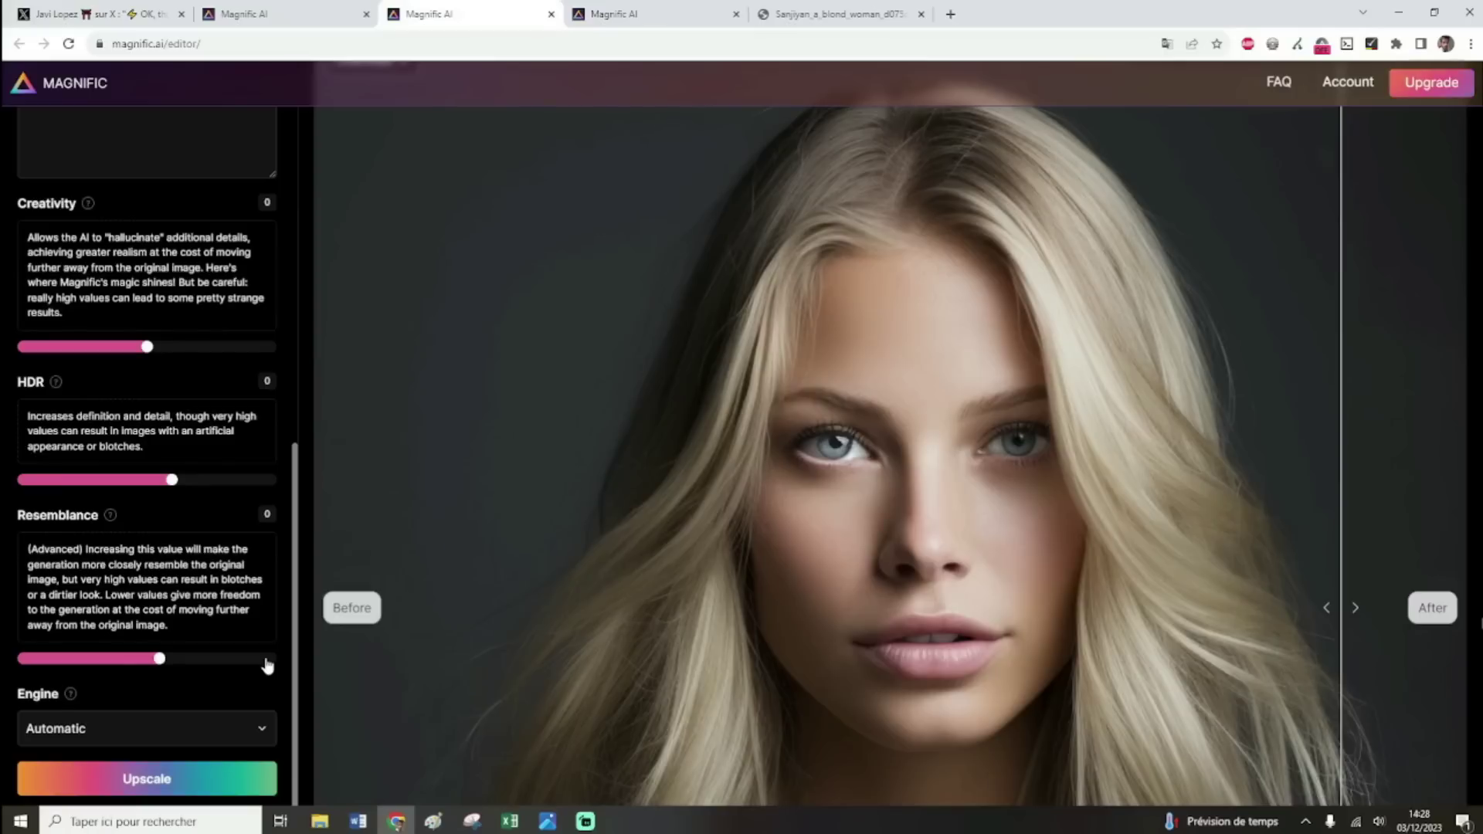
{"action": "left_click_drag", "start_coordinate": [176, 595], "coordinate": [109, 595]}
{"action": "left_click", "coordinate": [168, 609]}
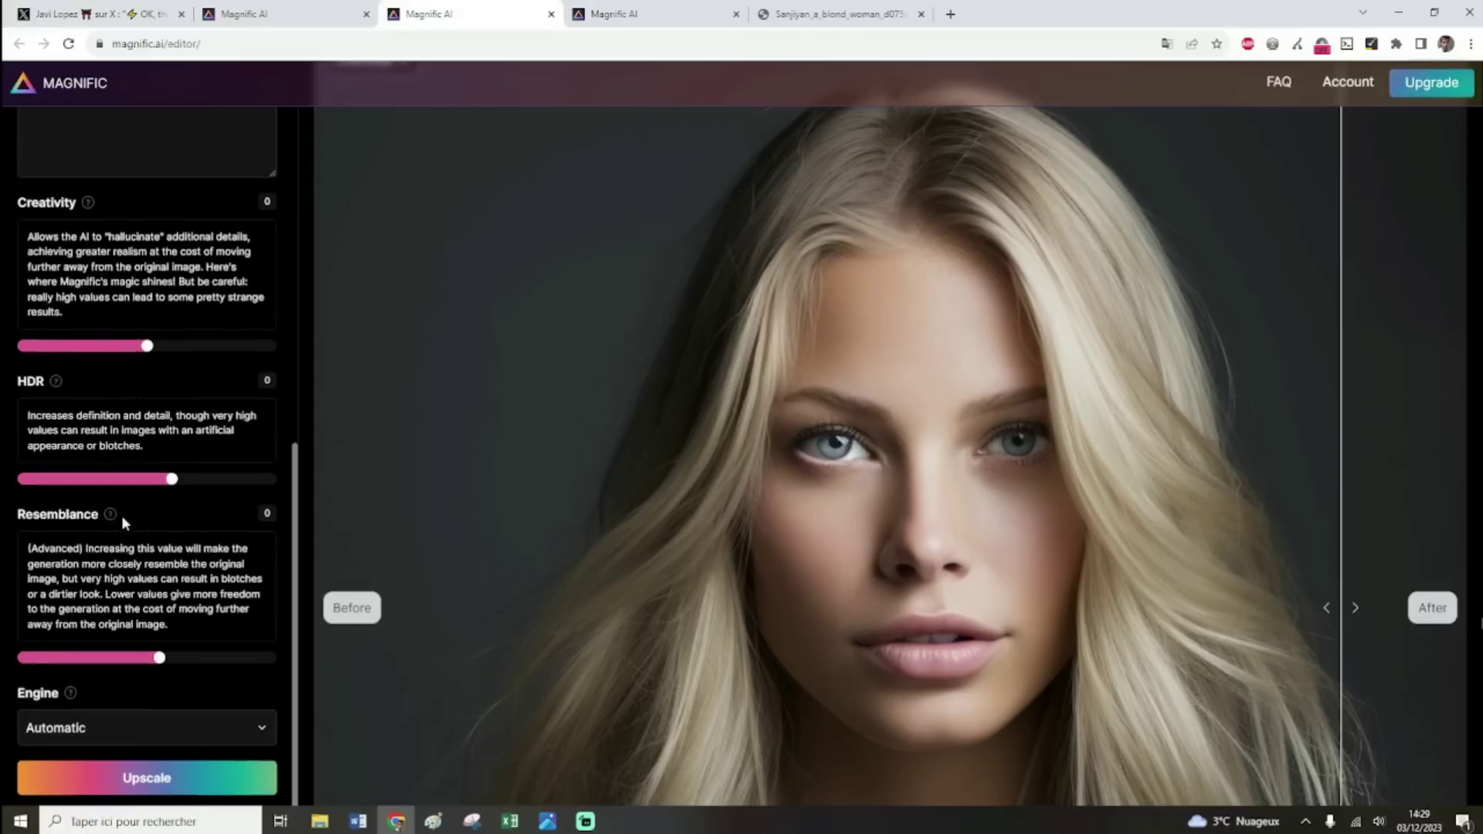
Review the available Engine choices, keeping Automatic.
{"action": "scroll", "coordinate": [122, 516], "scroll_direction": "down", "scroll_amount": 1}
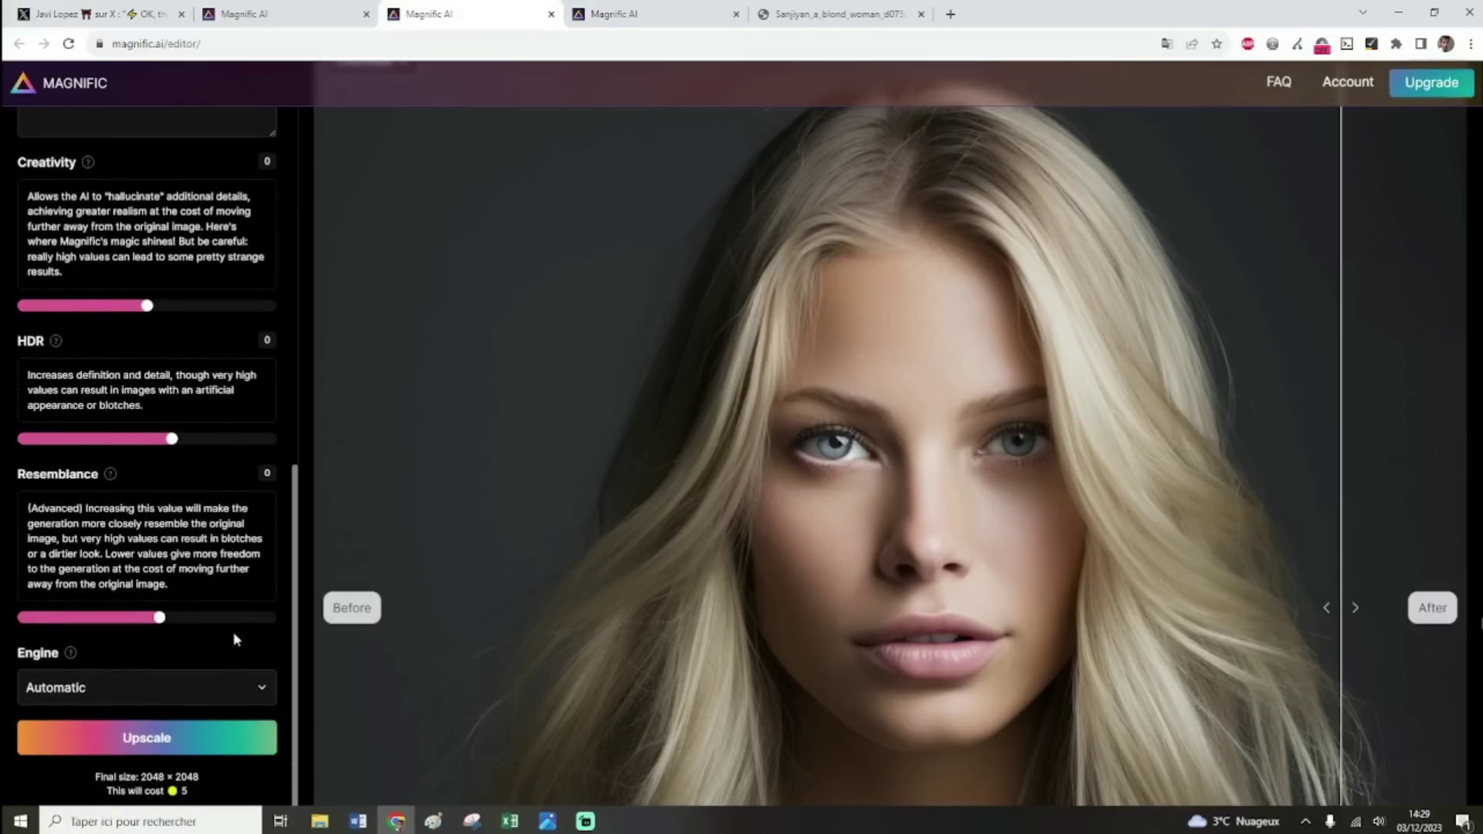
{"action": "left_click", "coordinate": [265, 689]}
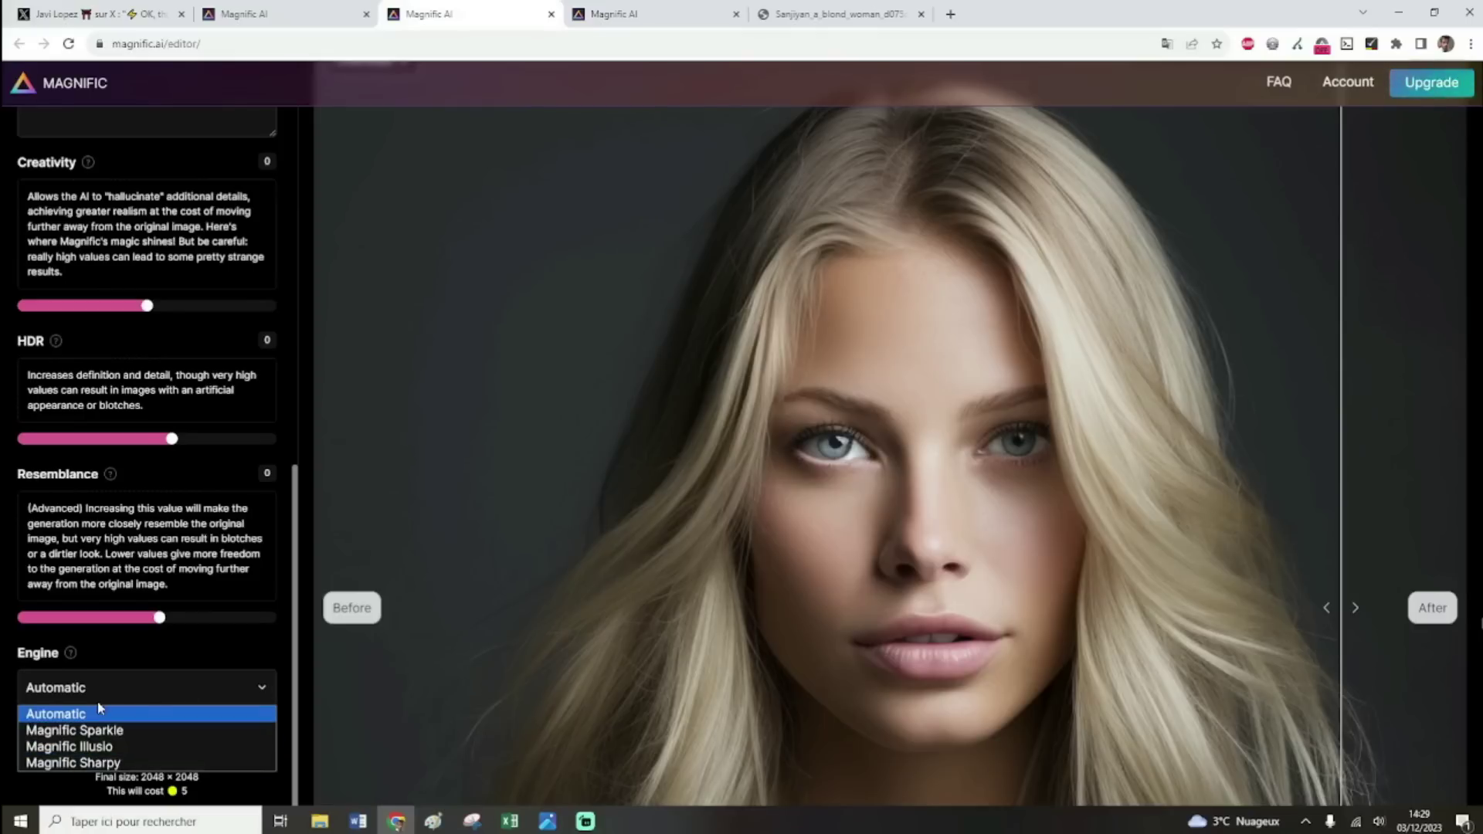
{"action": "left_click", "coordinate": [248, 695]}
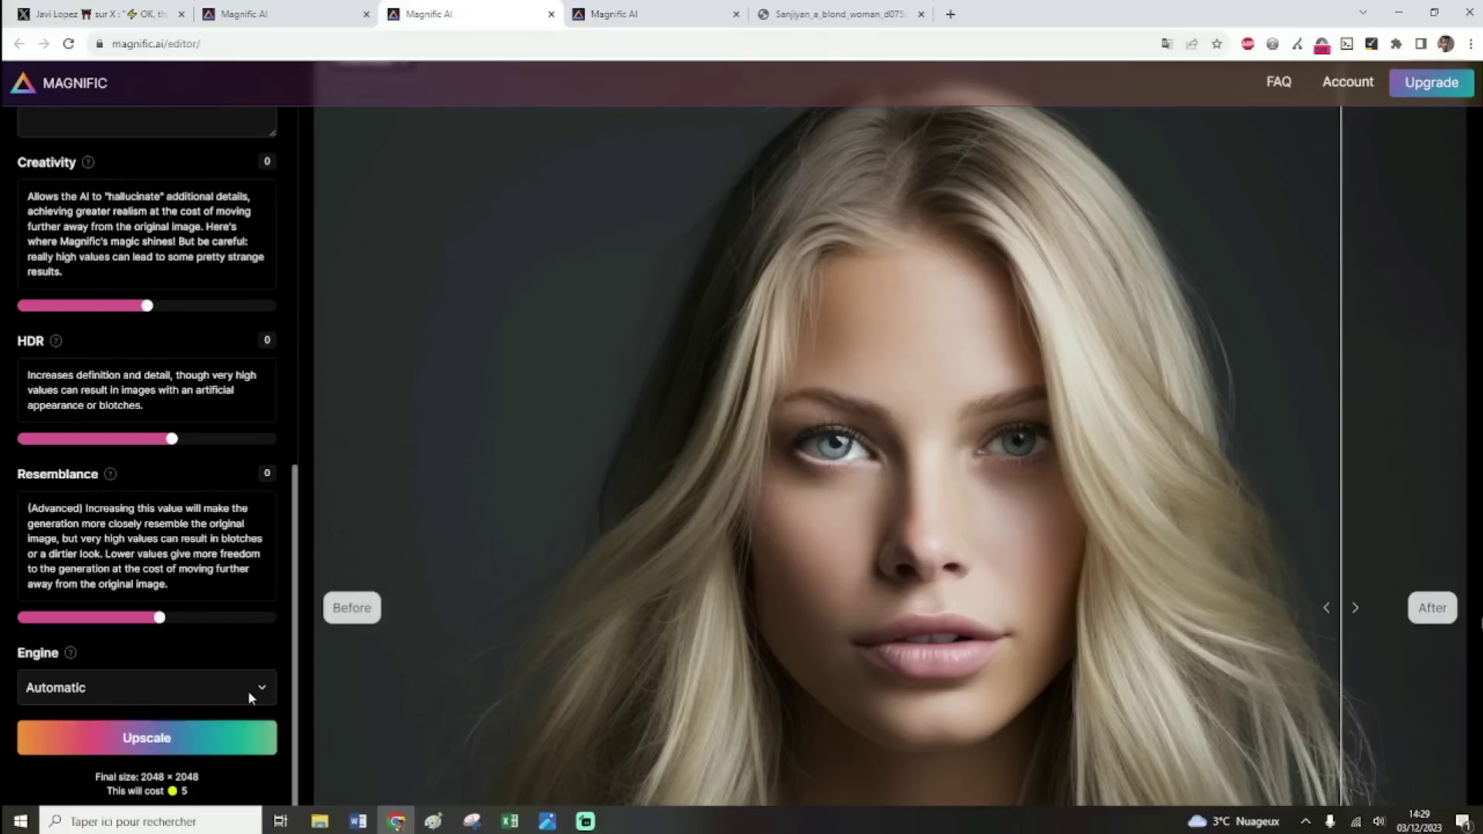
Check the final size and credit cost of the upscale, plus the remaining credit balance.
{"action": "scroll", "coordinate": [246, 695], "scroll_direction": "down", "scroll_amount": 3}
{"action": "left_click_drag", "start_coordinate": [192, 795], "coordinate": [176, 779]}
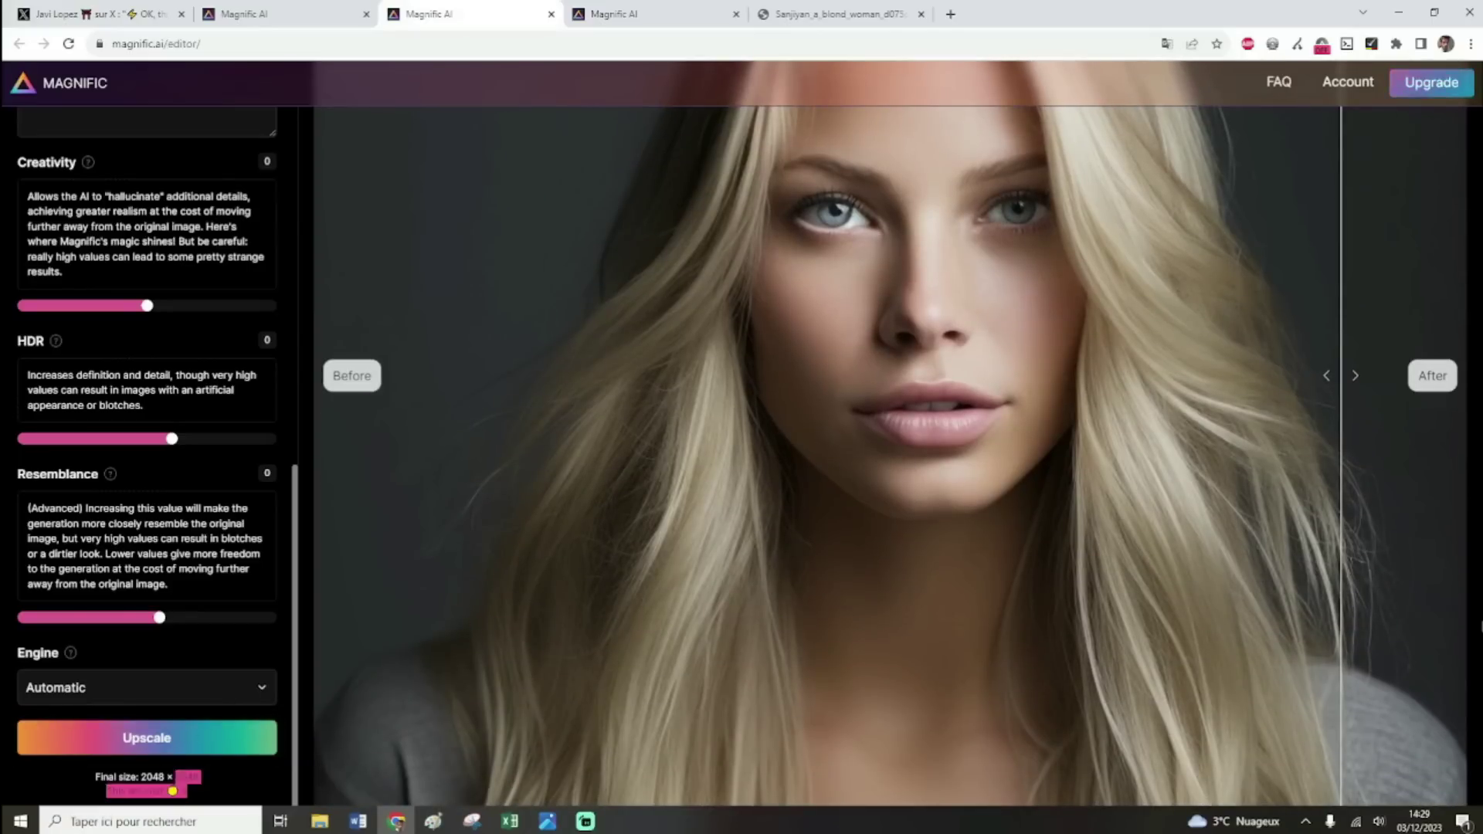
{"action": "left_click", "coordinate": [201, 786]}
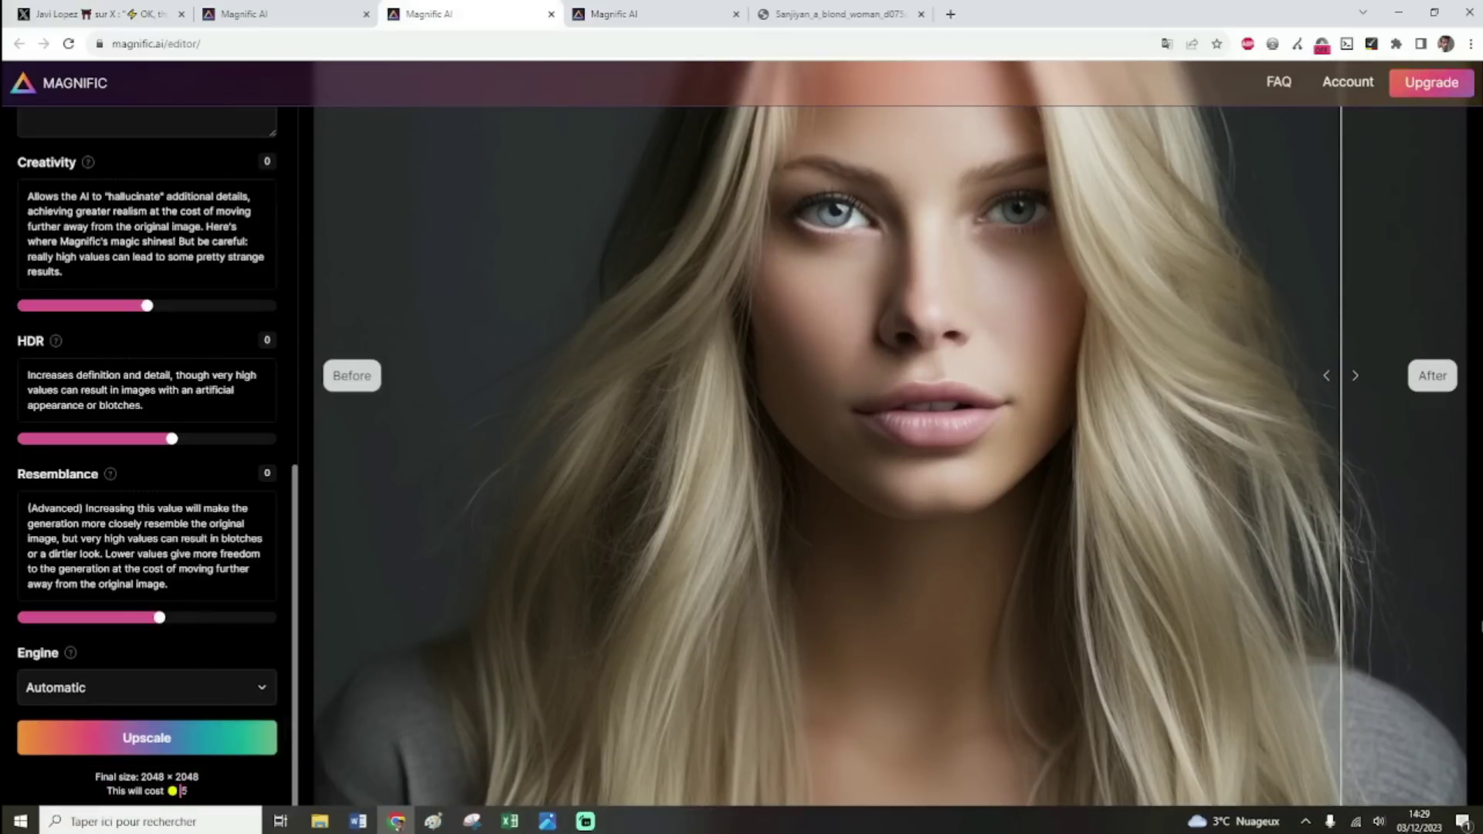
{"action": "scroll", "coordinate": [197, 607], "scroll_direction": "up", "scroll_amount": 9}
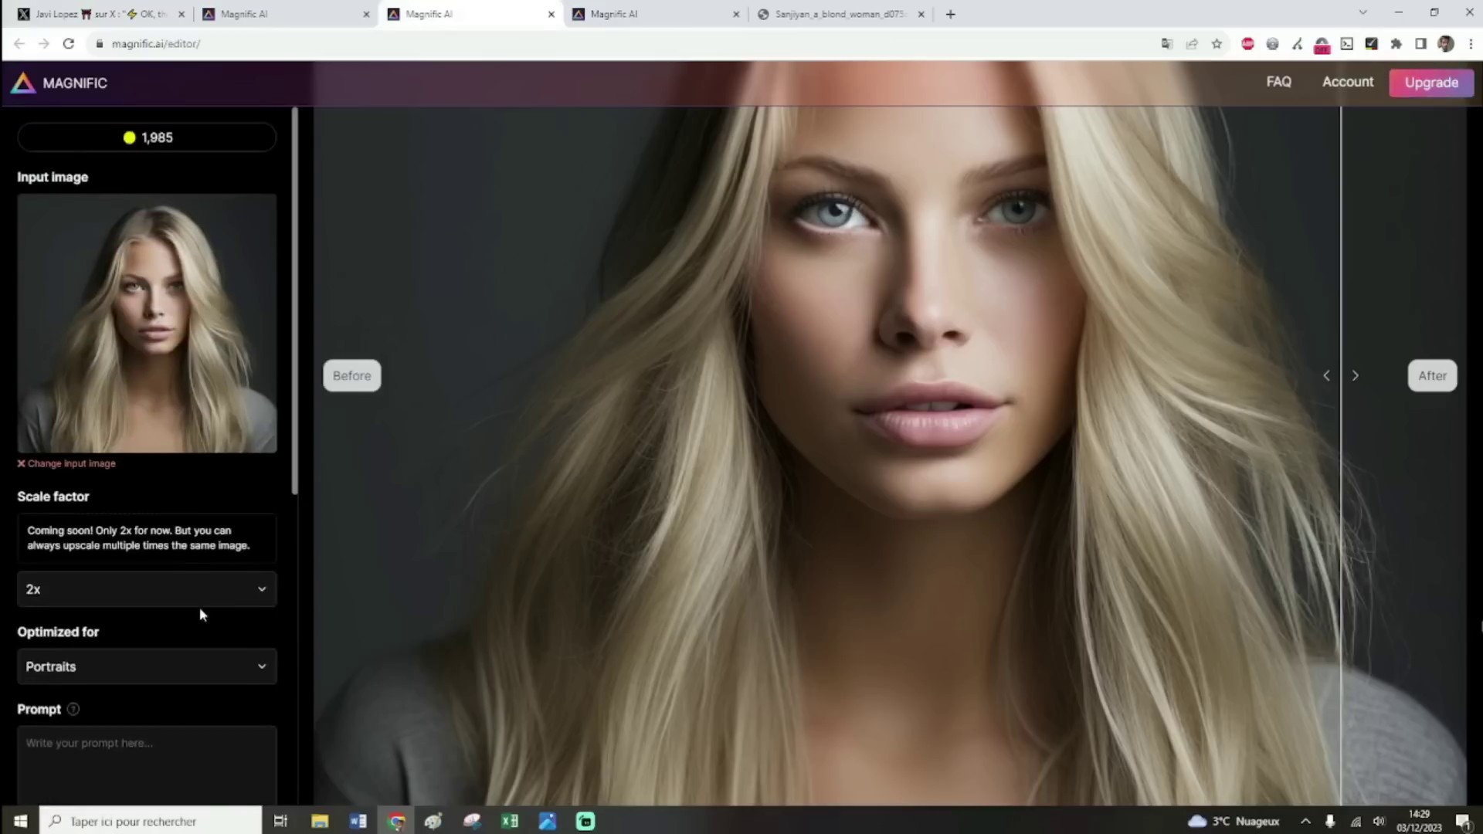
{"action": "double_click", "coordinate": [183, 130]}
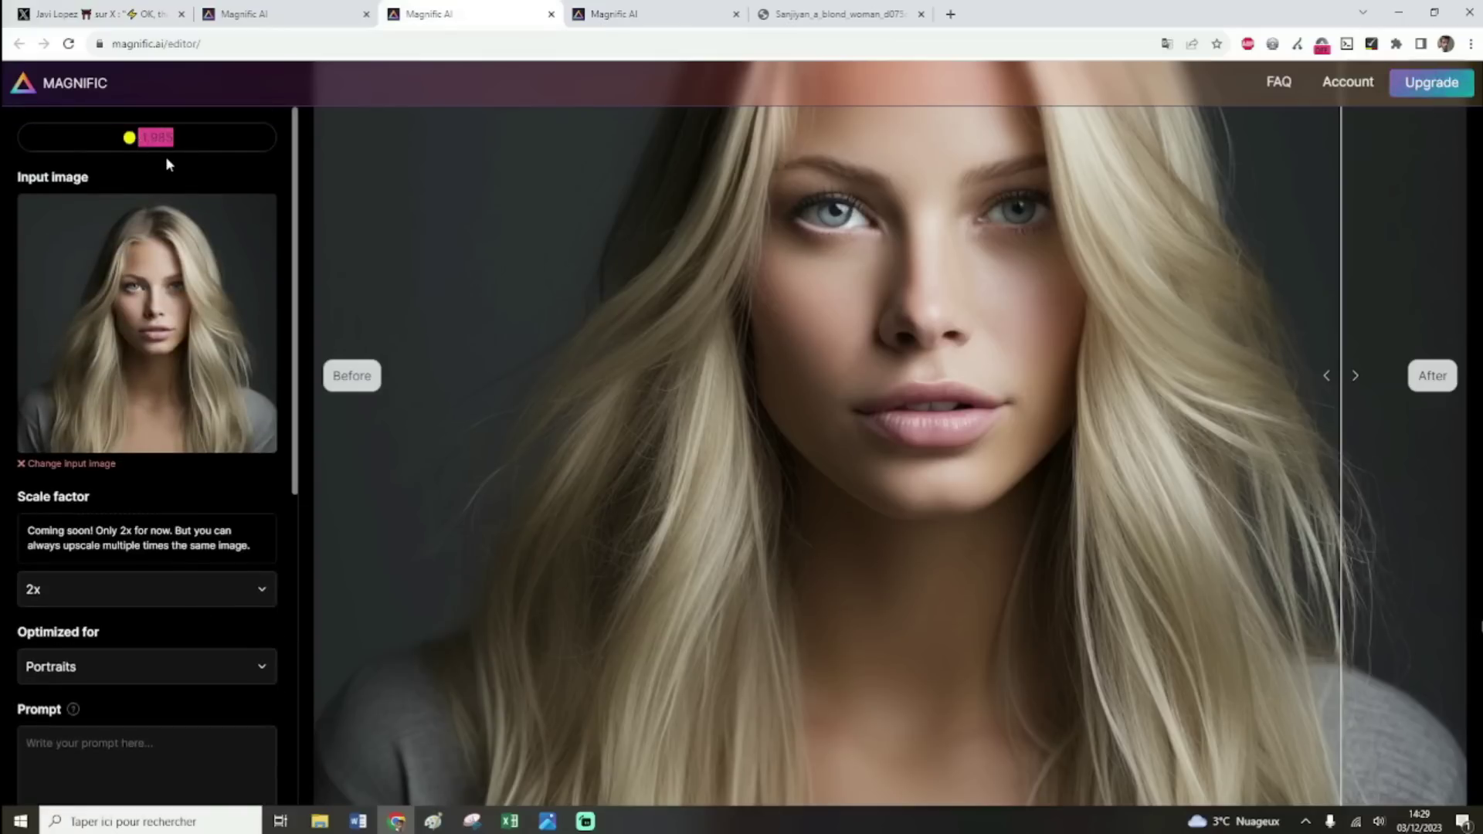
Check the settings listed on the existing portrait result and the Optimized for choice, keeping Portraits.
{"action": "scroll", "coordinate": [850, 433], "scroll_direction": "up", "scroll_amount": 1}
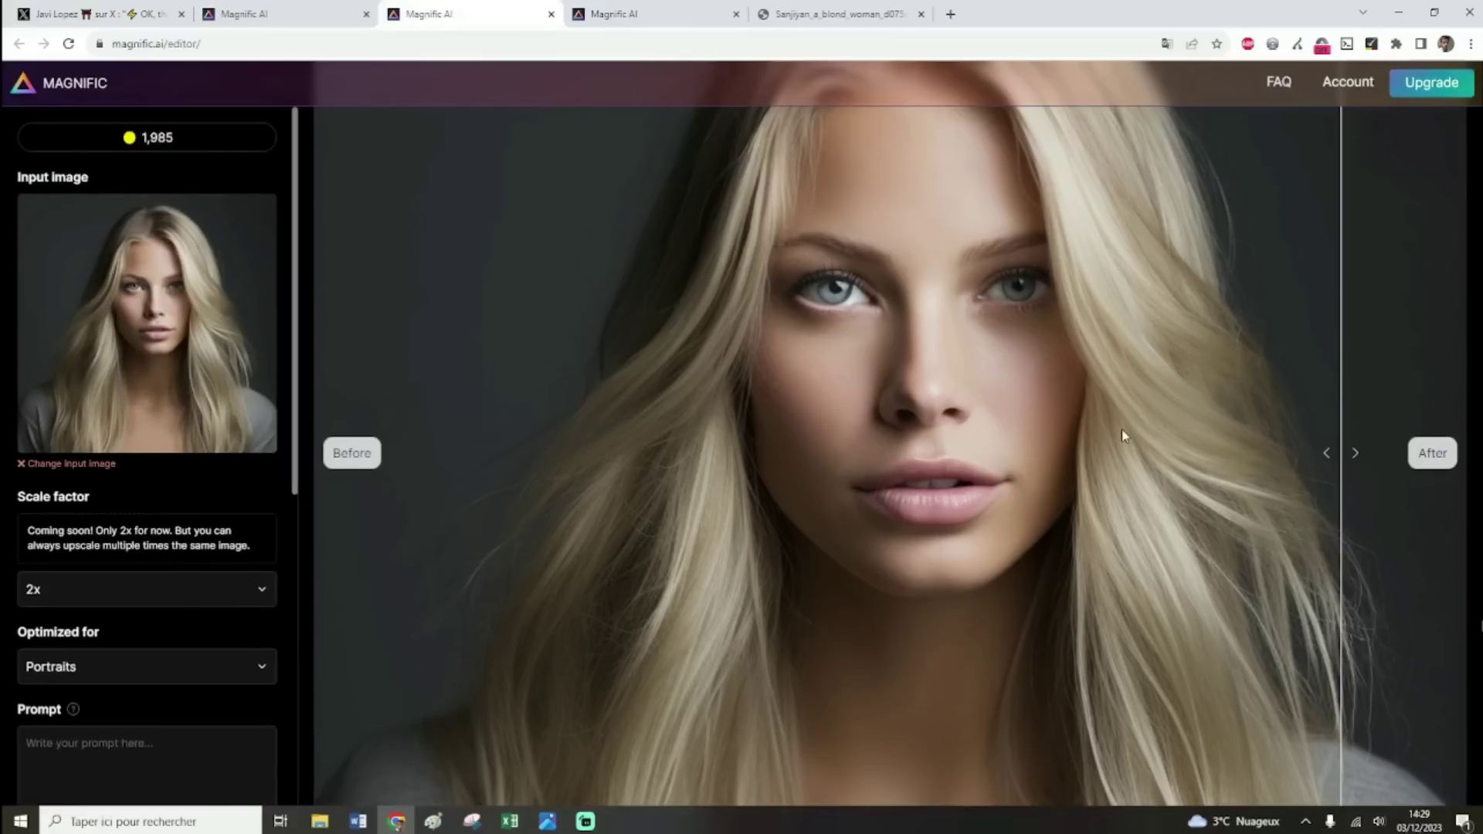
{"action": "scroll", "coordinate": [1121, 429], "scroll_direction": "up", "scroll_amount": 2}
{"action": "scroll", "coordinate": [1121, 430], "scroll_direction": "up", "scroll_amount": 2}
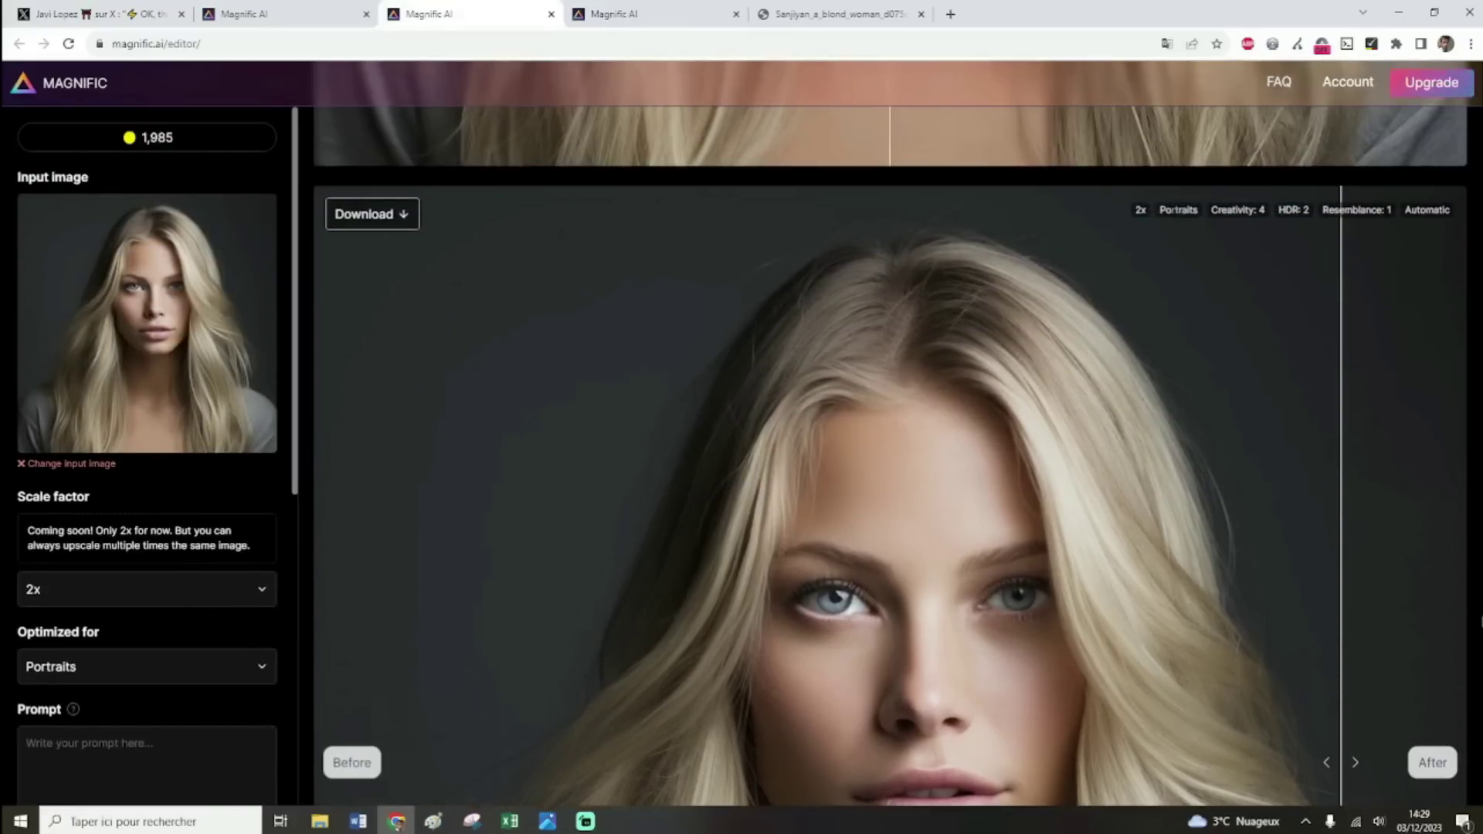
{"action": "left_click", "coordinate": [180, 674]}
{"action": "left_click", "coordinate": [181, 673]}
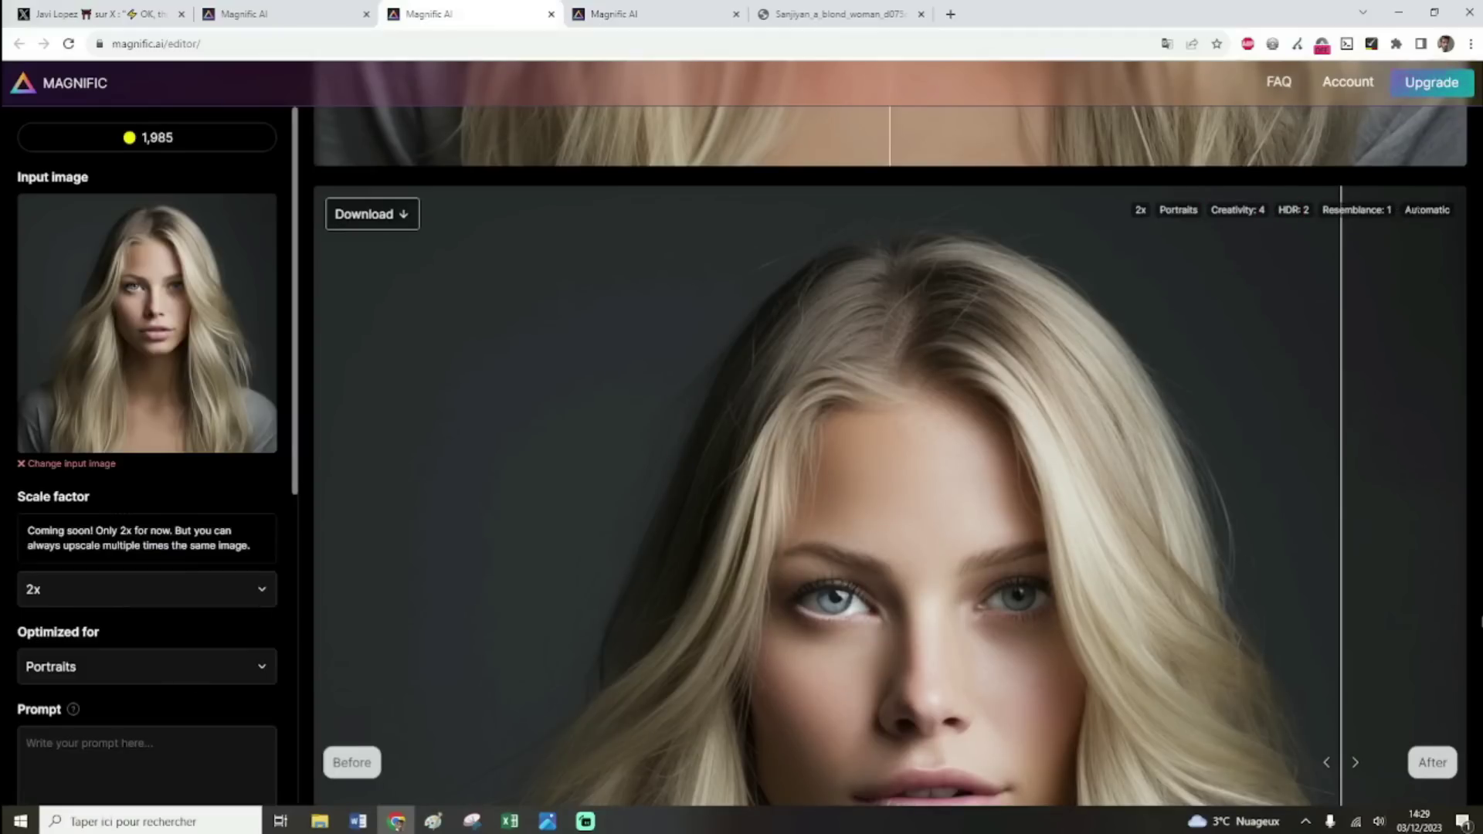
Compare the face and hair details in the before and after views of the upscaled portrait.
{"action": "scroll", "coordinate": [1035, 338], "scroll_direction": "down", "scroll_amount": 3}
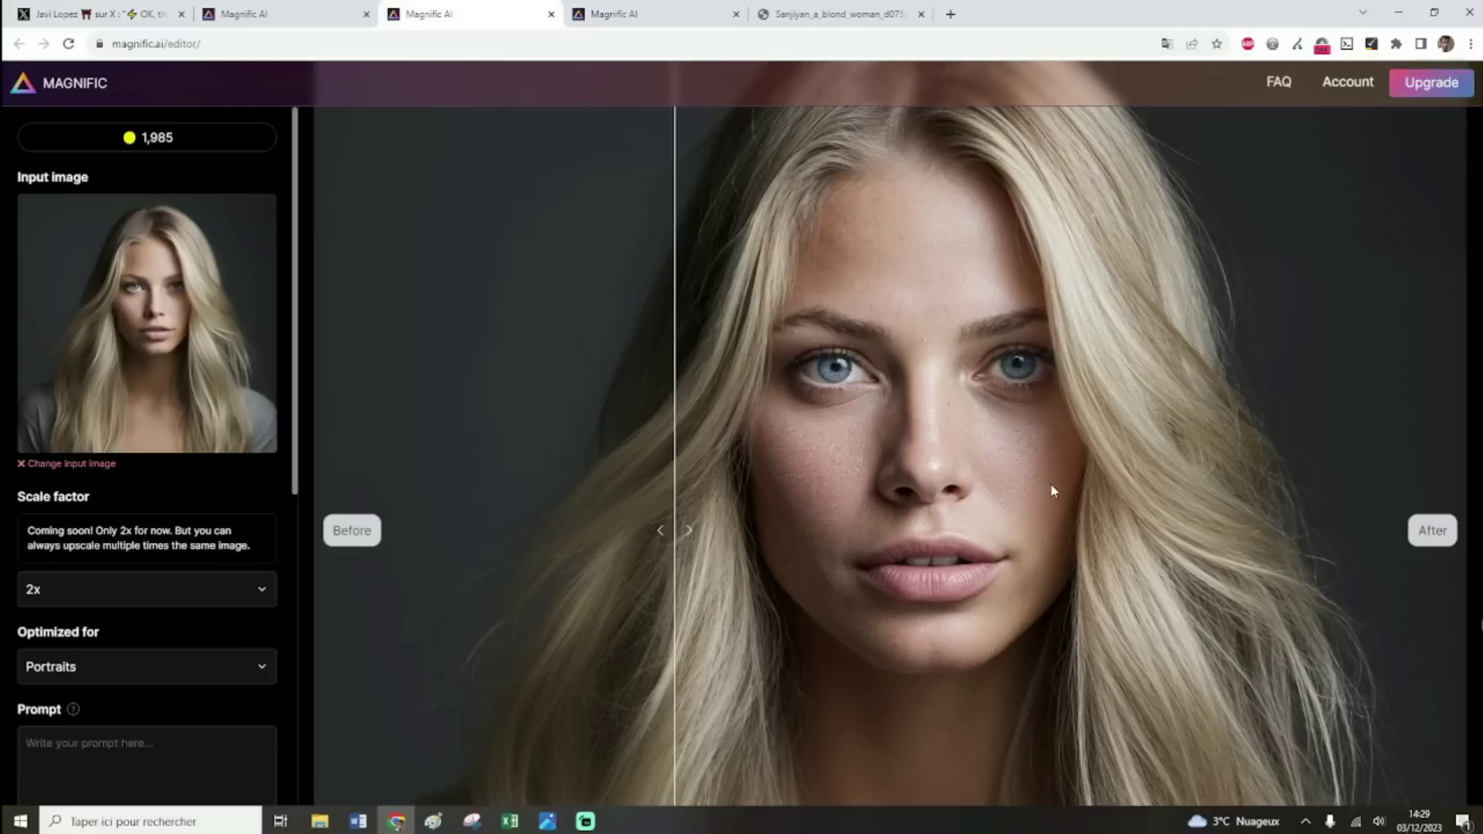
{"action": "left_click_drag", "start_coordinate": [679, 531], "coordinate": [1142, 530]}
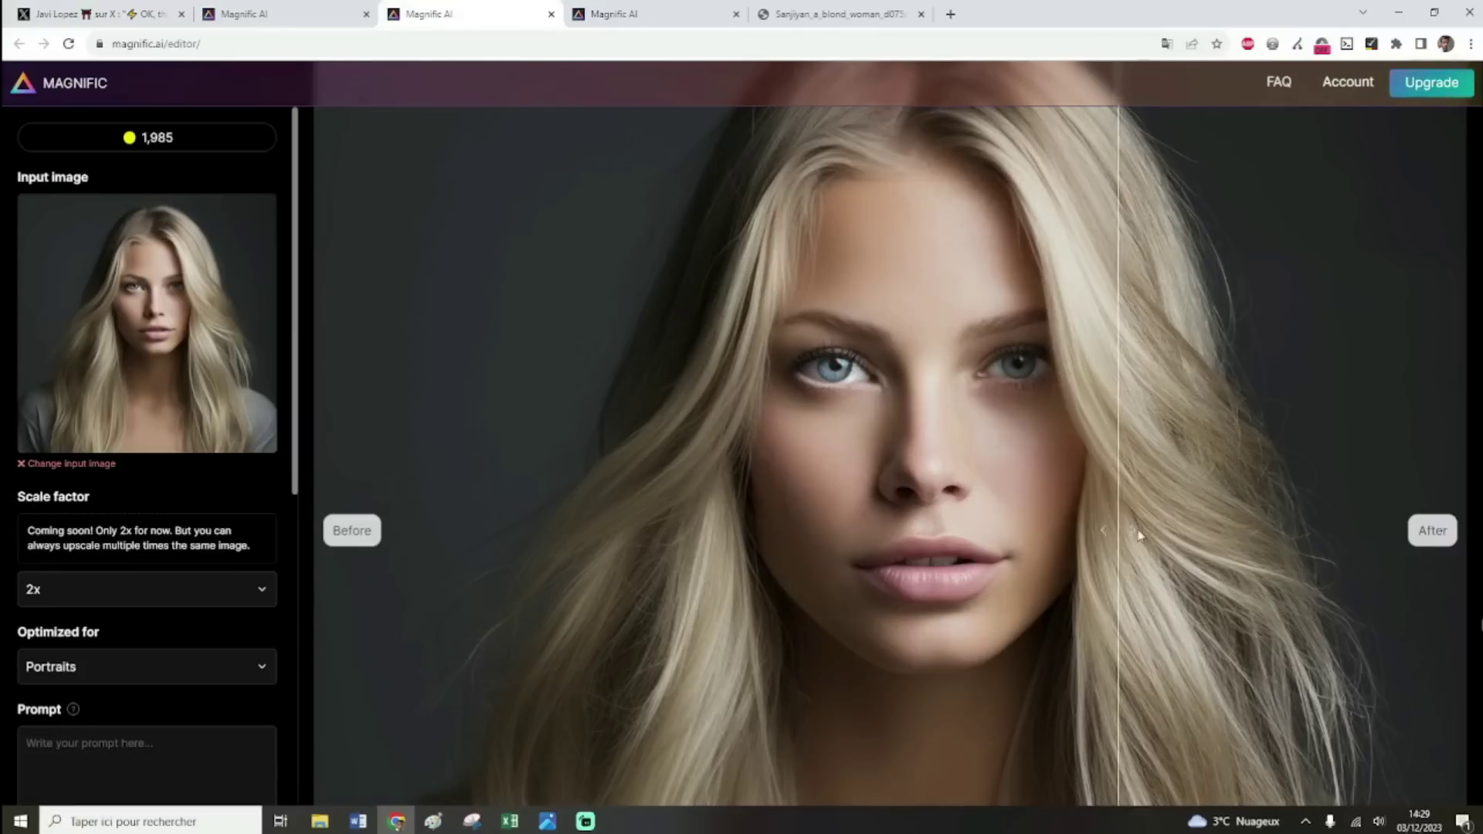
{"action": "scroll", "coordinate": [1056, 488], "scroll_direction": "down", "scroll_amount": 1}
{"action": "scroll", "coordinate": [1056, 487], "scroll_direction": "down", "scroll_amount": 3}
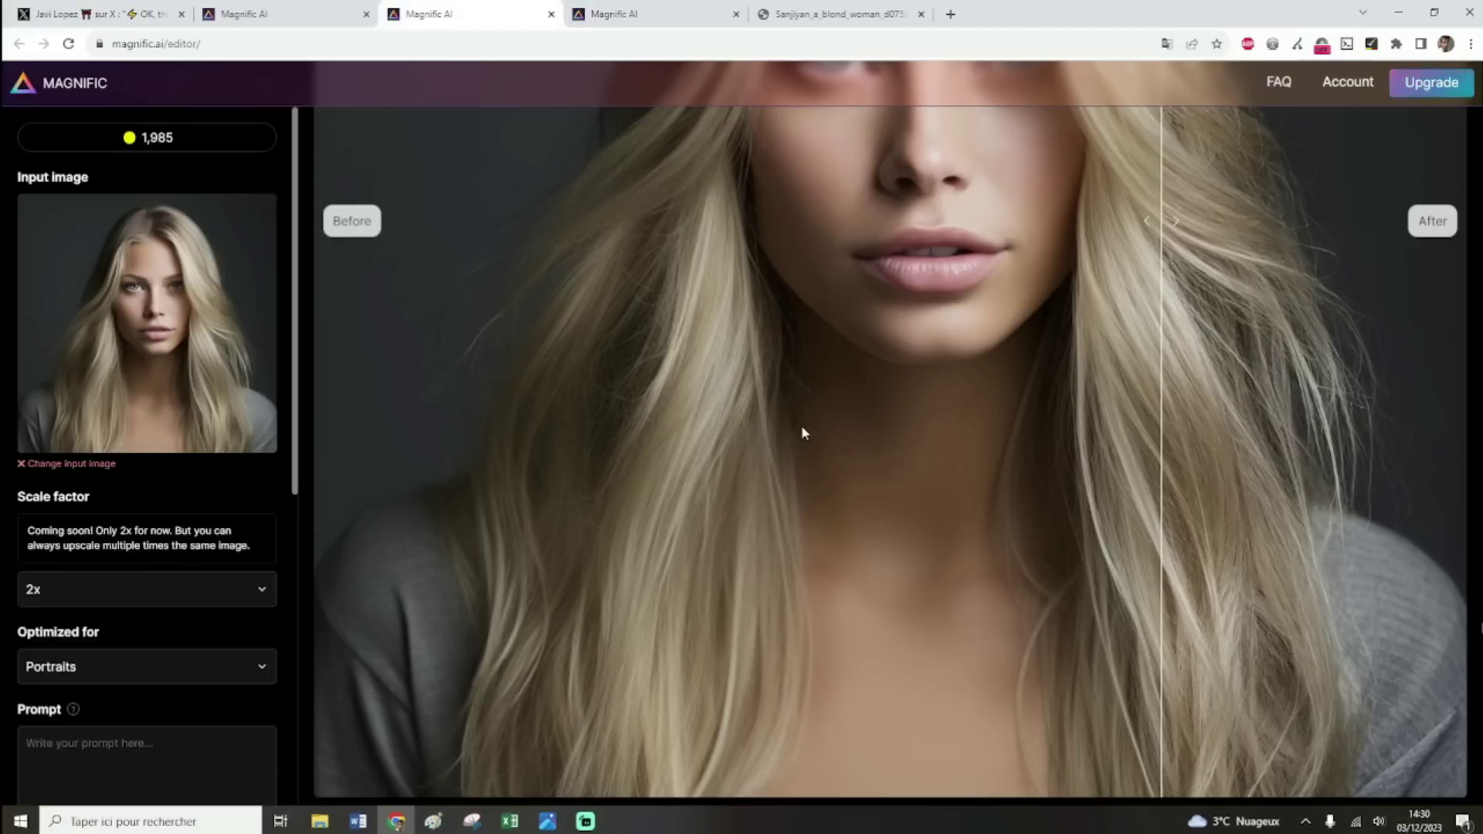
Compare the long-haired blonde portrait before and after upscaling, revealing the full enhanced version of the hair, skin and face.
{"action": "scroll", "coordinate": [801, 426], "scroll_direction": "down", "scroll_amount": 1}
{"action": "scroll", "coordinate": [800, 425], "scroll_direction": "up", "scroll_amount": 1}
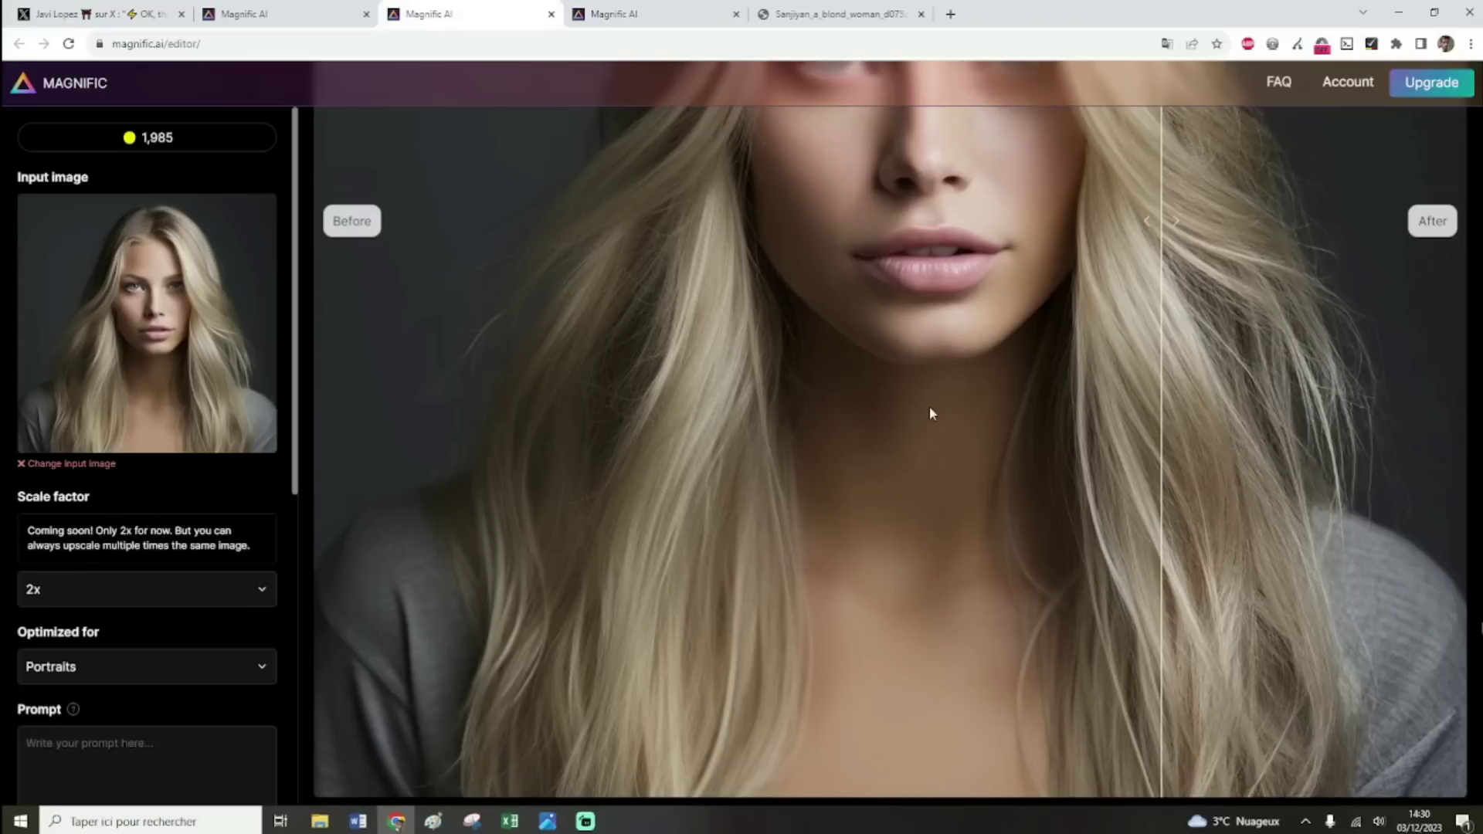
{"action": "left_click_drag", "start_coordinate": [1163, 228], "coordinate": [656, 231]}
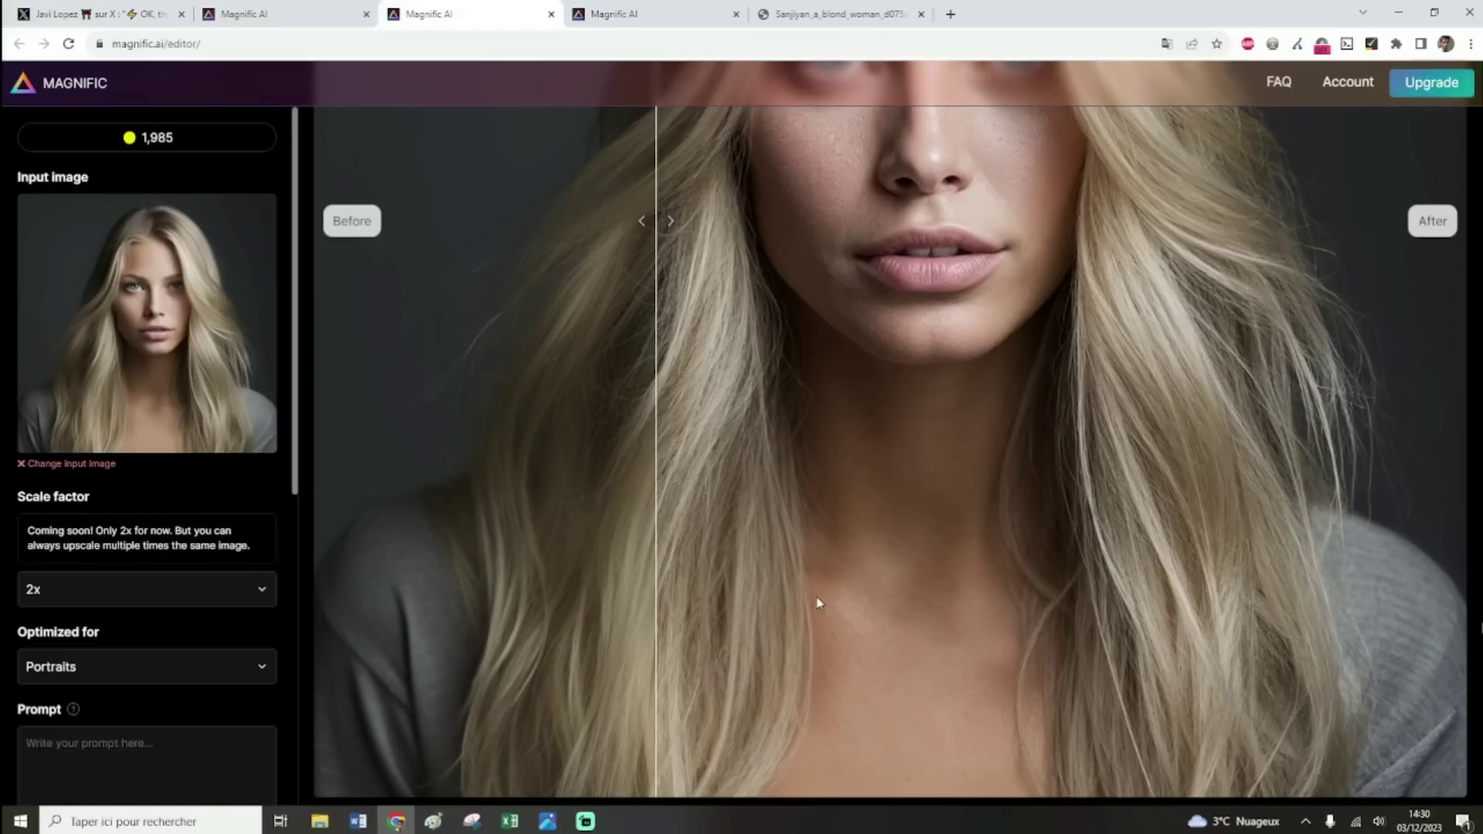
{"action": "left_click_drag", "start_coordinate": [658, 217], "coordinate": [315, 226]}
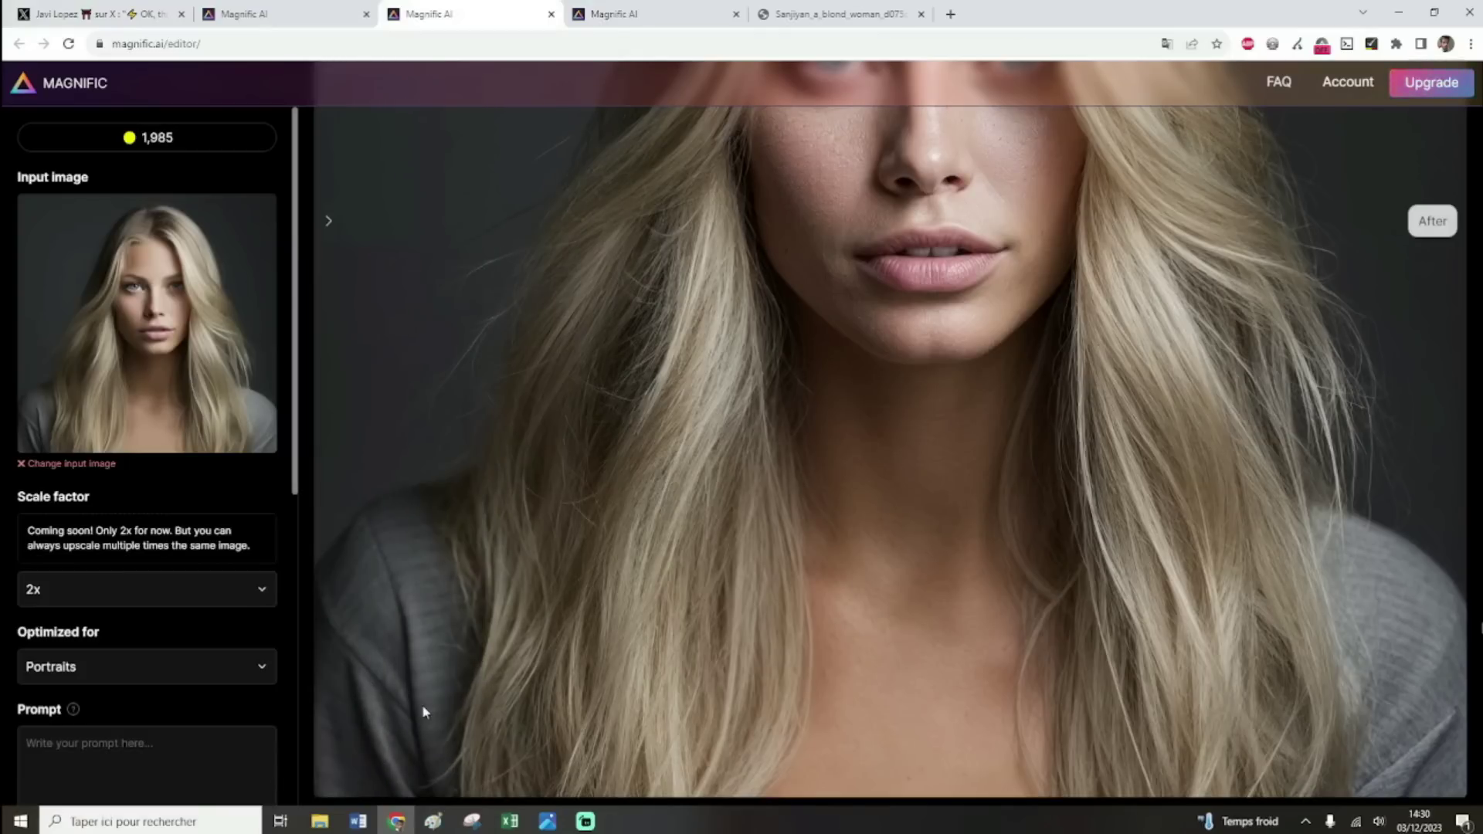
{"action": "scroll", "coordinate": [903, 676], "scroll_direction": "up", "scroll_amount": 4}
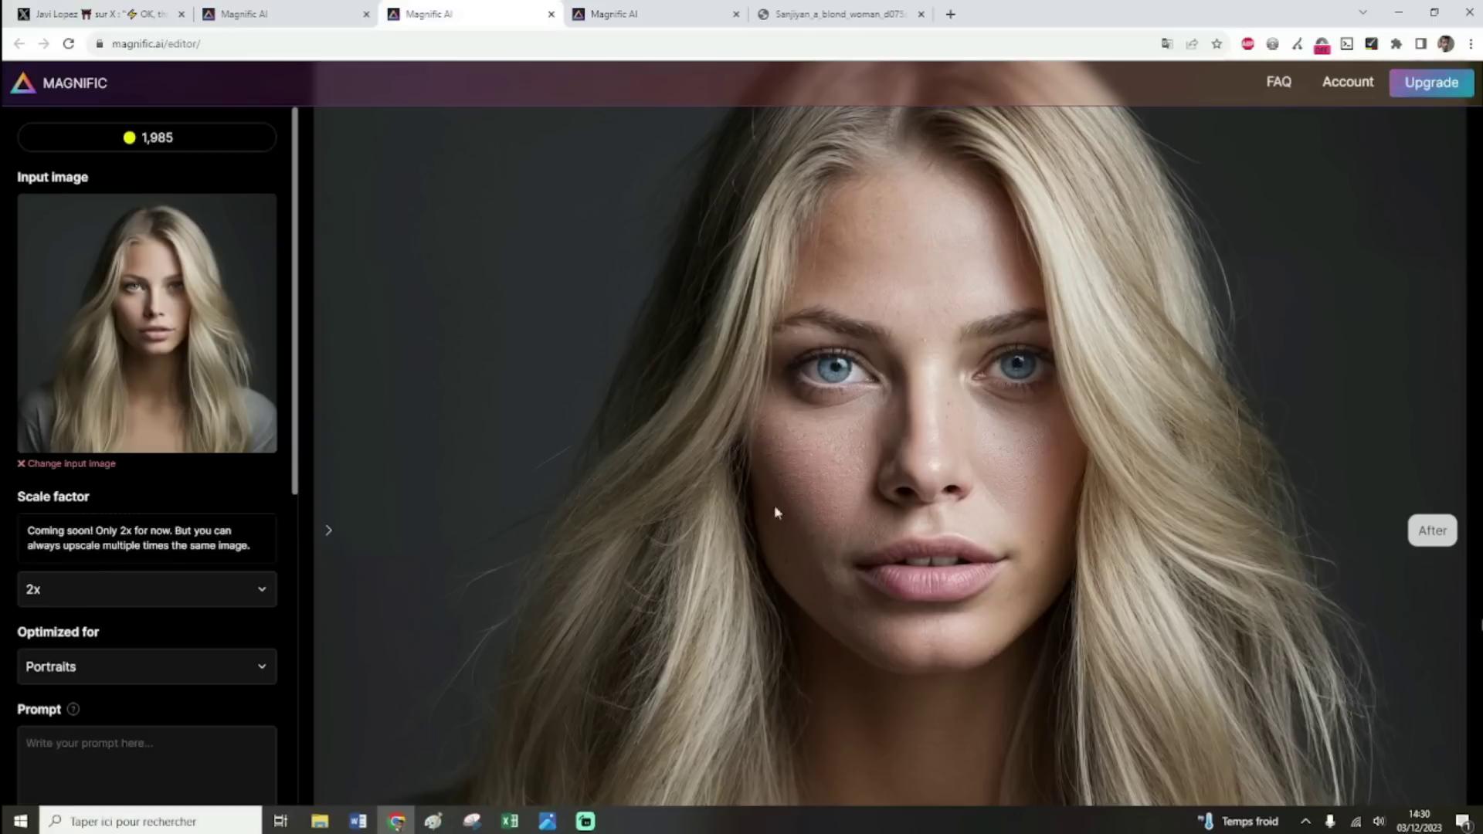
{"action": "mouse_move", "coordinate": [636, 469]}
{"action": "left_mouse_down"}
{"action": "mouse_move", "coordinate": [1089, 448]}
{"action": "mouse_move", "coordinate": [1210, 448]}
{"action": "mouse_move", "coordinate": [678, 454]}
{"action": "mouse_move", "coordinate": [1209, 467]}
{"action": "mouse_move", "coordinate": [683, 474]}
{"action": "mouse_move", "coordinate": [654, 465]}
{"action": "mouse_move", "coordinate": [1158, 485]}
{"action": "mouse_move", "coordinate": [631, 461]}
{"action": "mouse_move", "coordinate": [1168, 489]}
{"action": "mouse_move", "coordinate": [643, 444]}
{"action": "left_mouse_up"}
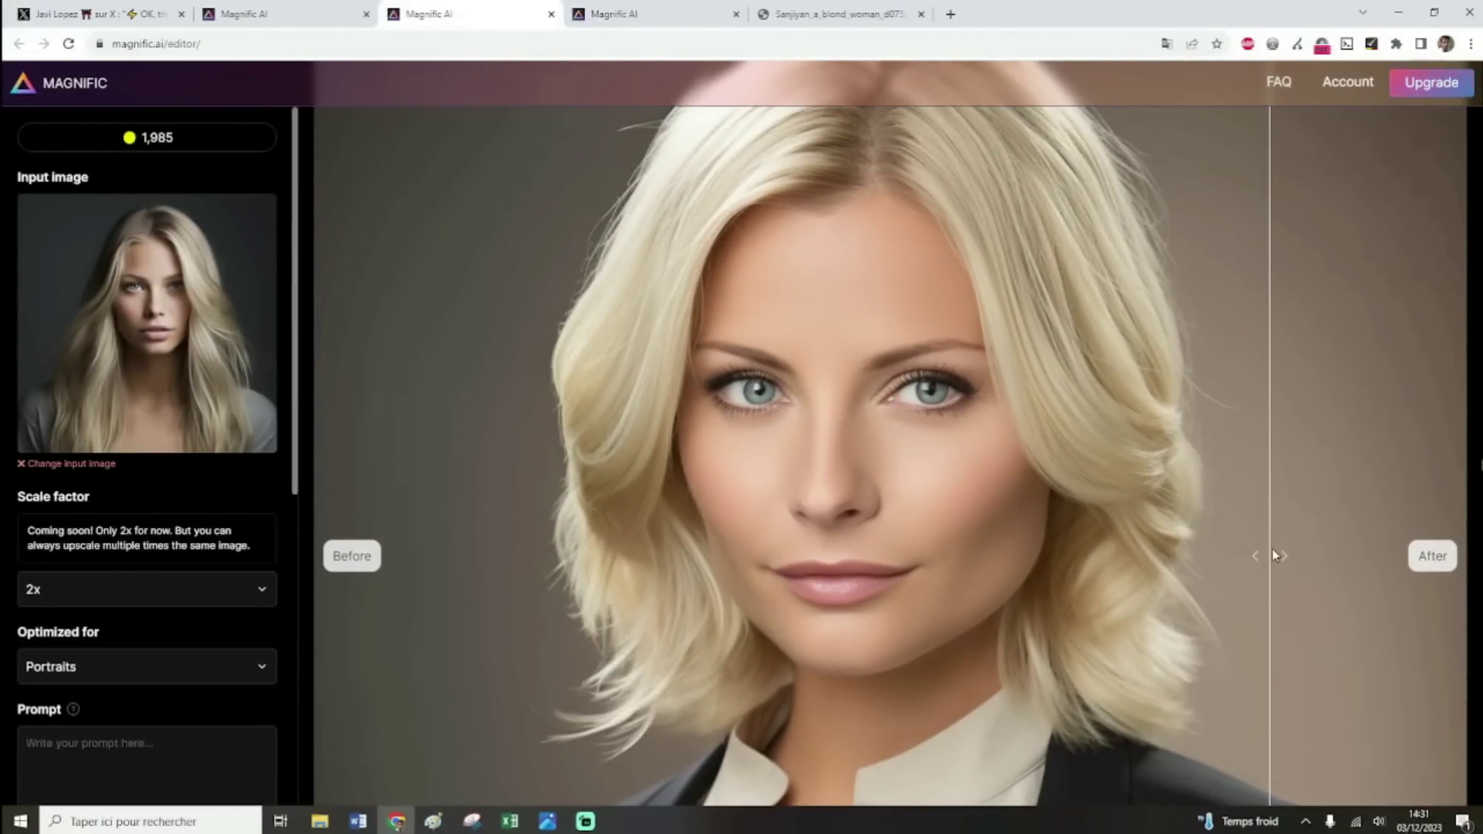
Compare the before and after versions of the short-haired blonde portrait, checking the face, hair, blouse and blazer.
{"action": "scroll", "coordinate": [1270, 554], "scroll_direction": "down", "scroll_amount": 2}
{"action": "scroll", "coordinate": [1271, 510], "scroll_direction": "up", "scroll_amount": 5}
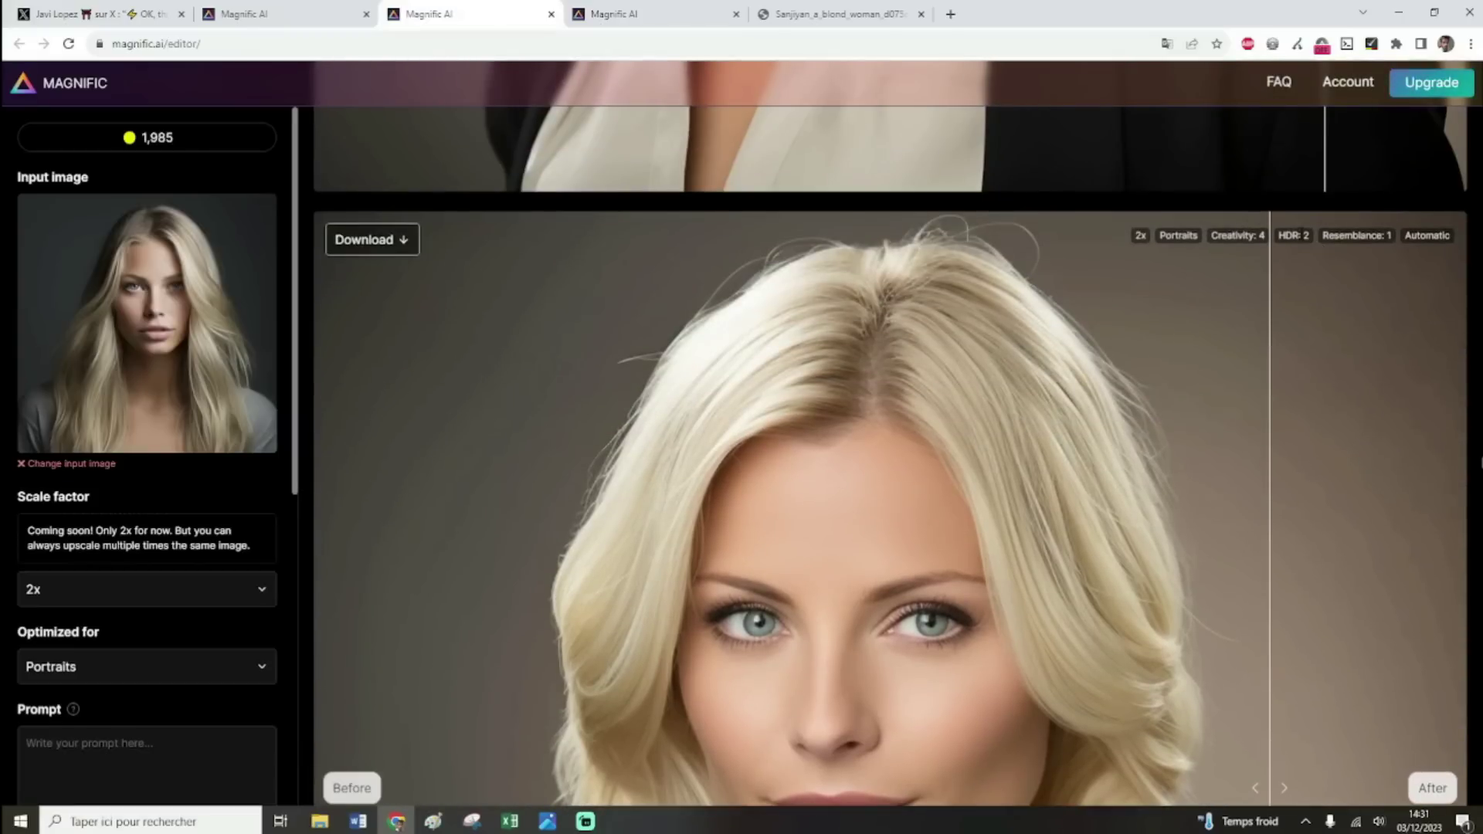
{"action": "scroll", "coordinate": [1309, 419], "scroll_direction": "down", "scroll_amount": 3}
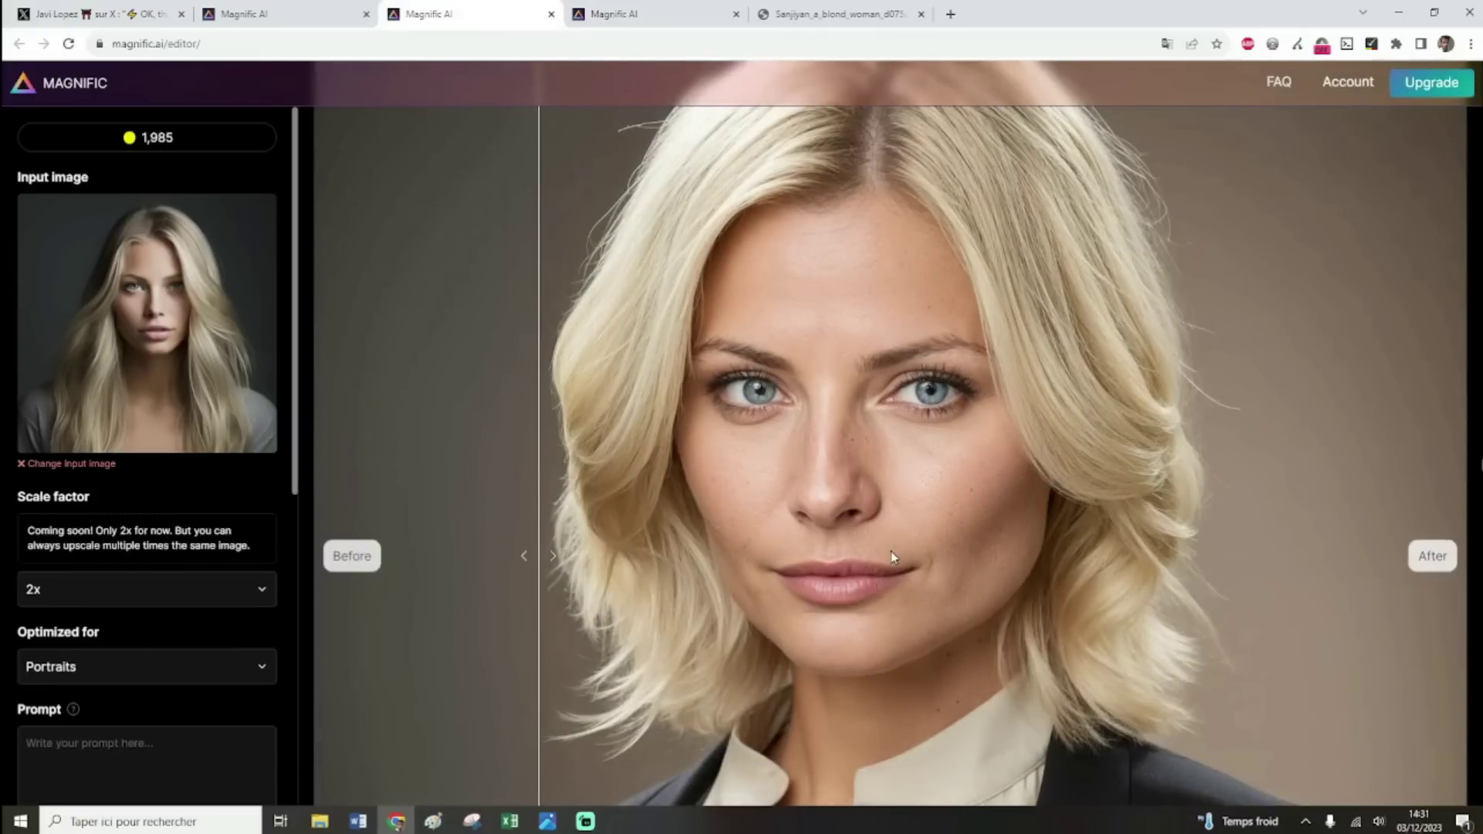
{"action": "scroll", "coordinate": [794, 516], "scroll_direction": "down", "scroll_amount": 5}
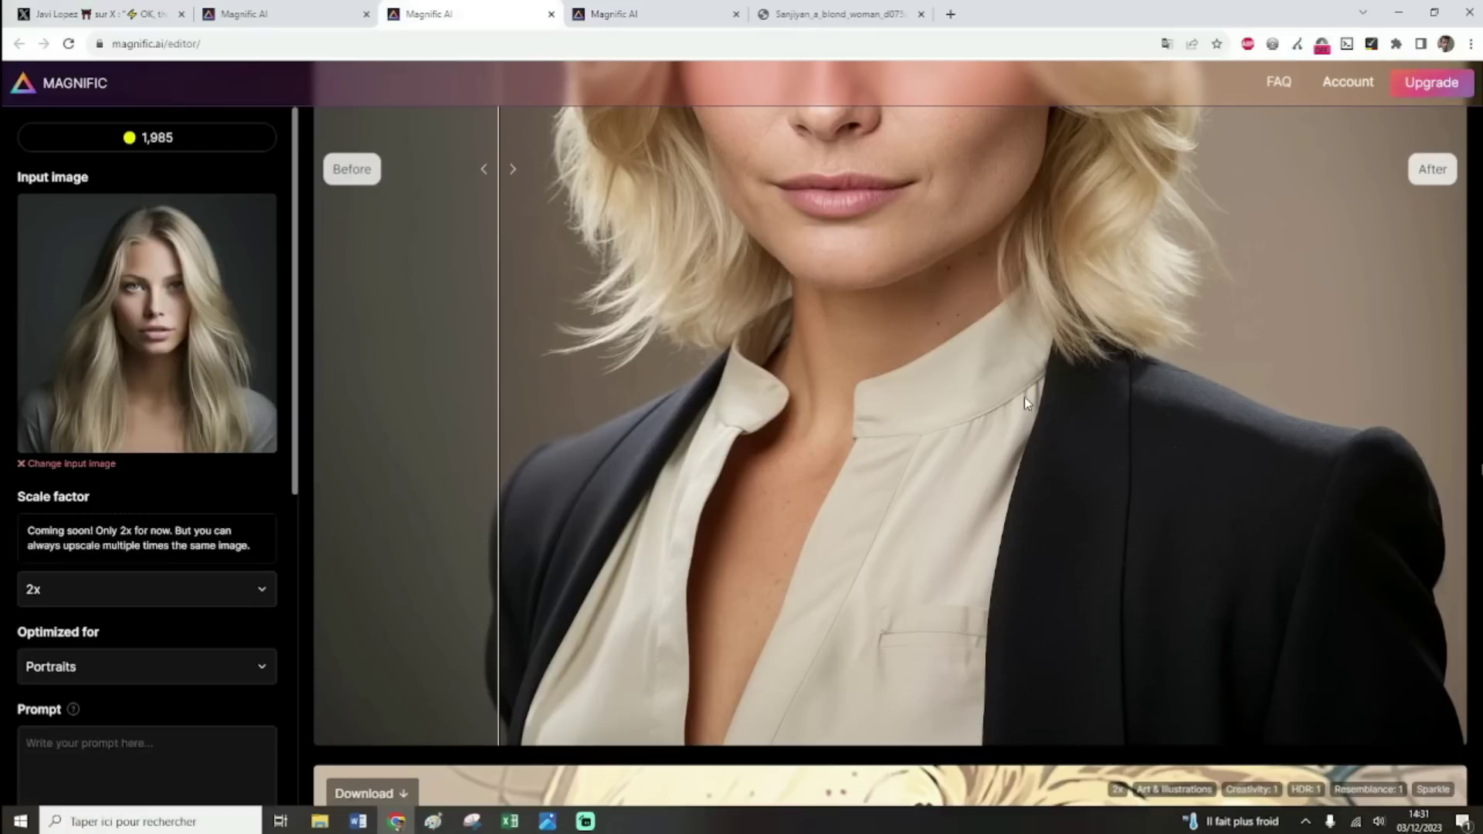
{"action": "left_click_drag", "start_coordinate": [1061, 425], "coordinate": [942, 419]}
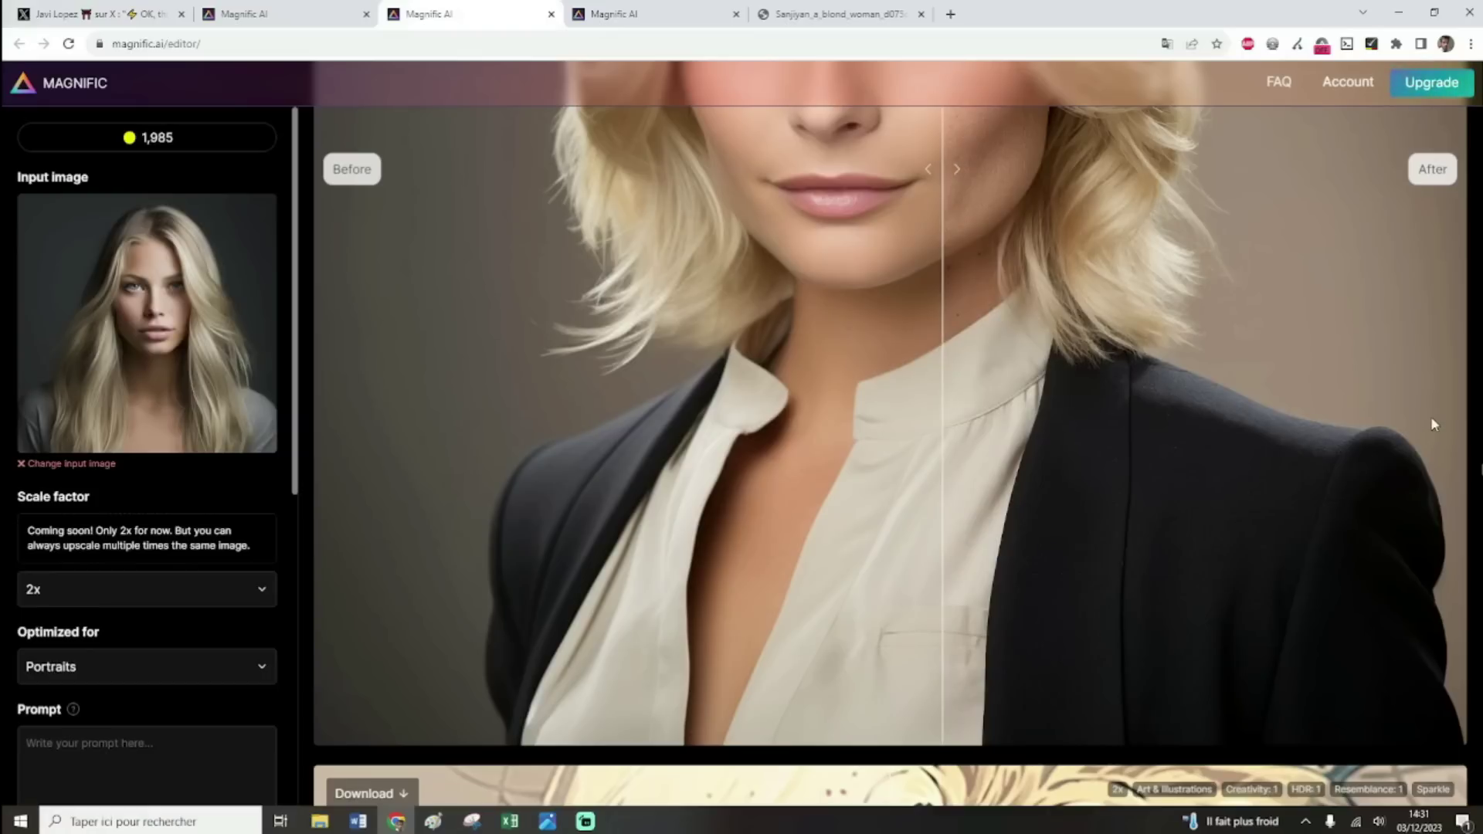
Compare the before and after versions of the red-haired woman in the loft, including the windows, sofa and plants.
{"action": "scroll", "coordinate": [1425, 440], "scroll_direction": "up", "scroll_amount": 3}
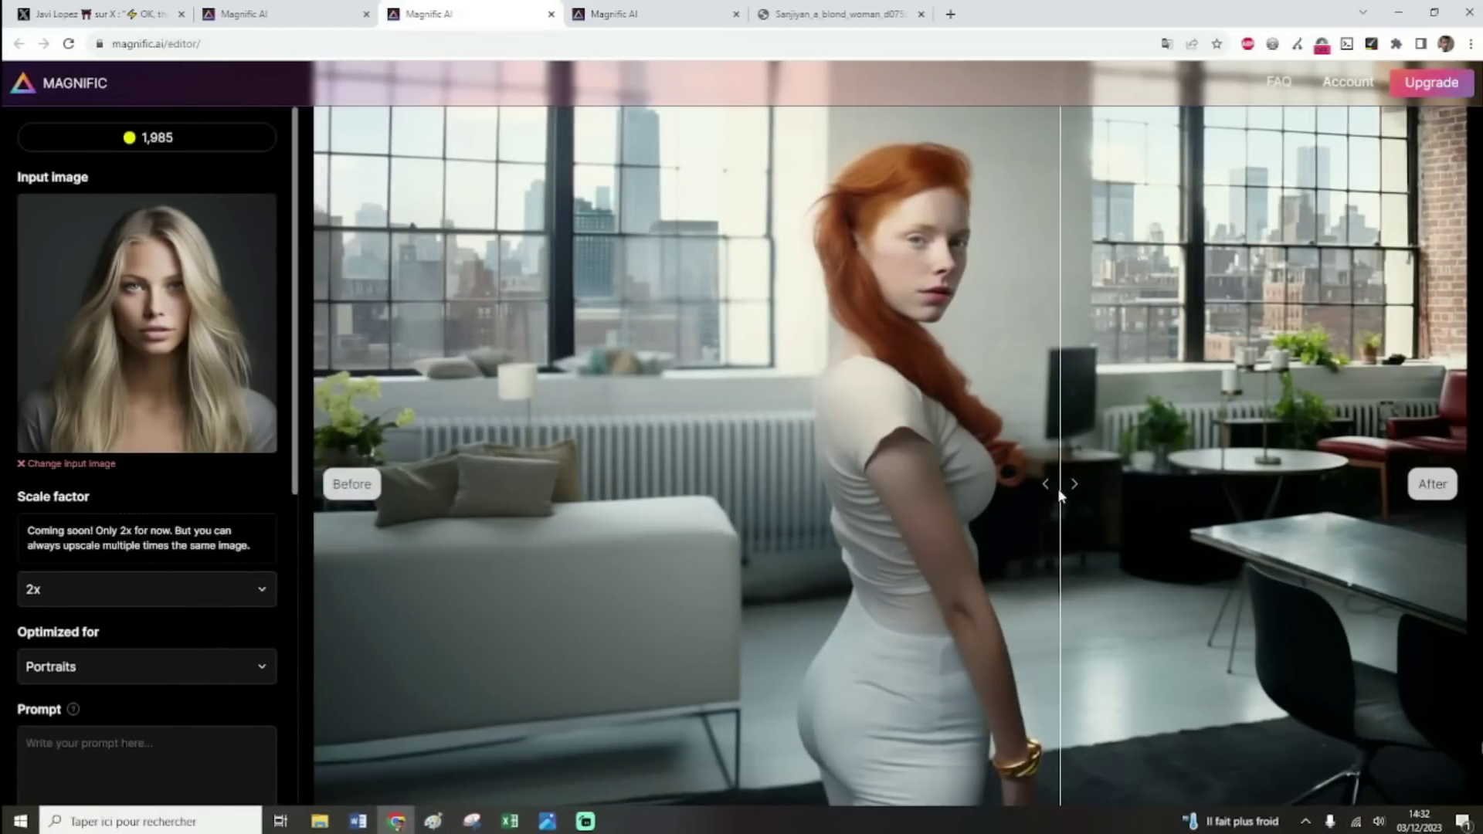
{"action": "left_click_drag", "start_coordinate": [1059, 494], "coordinate": [719, 494]}
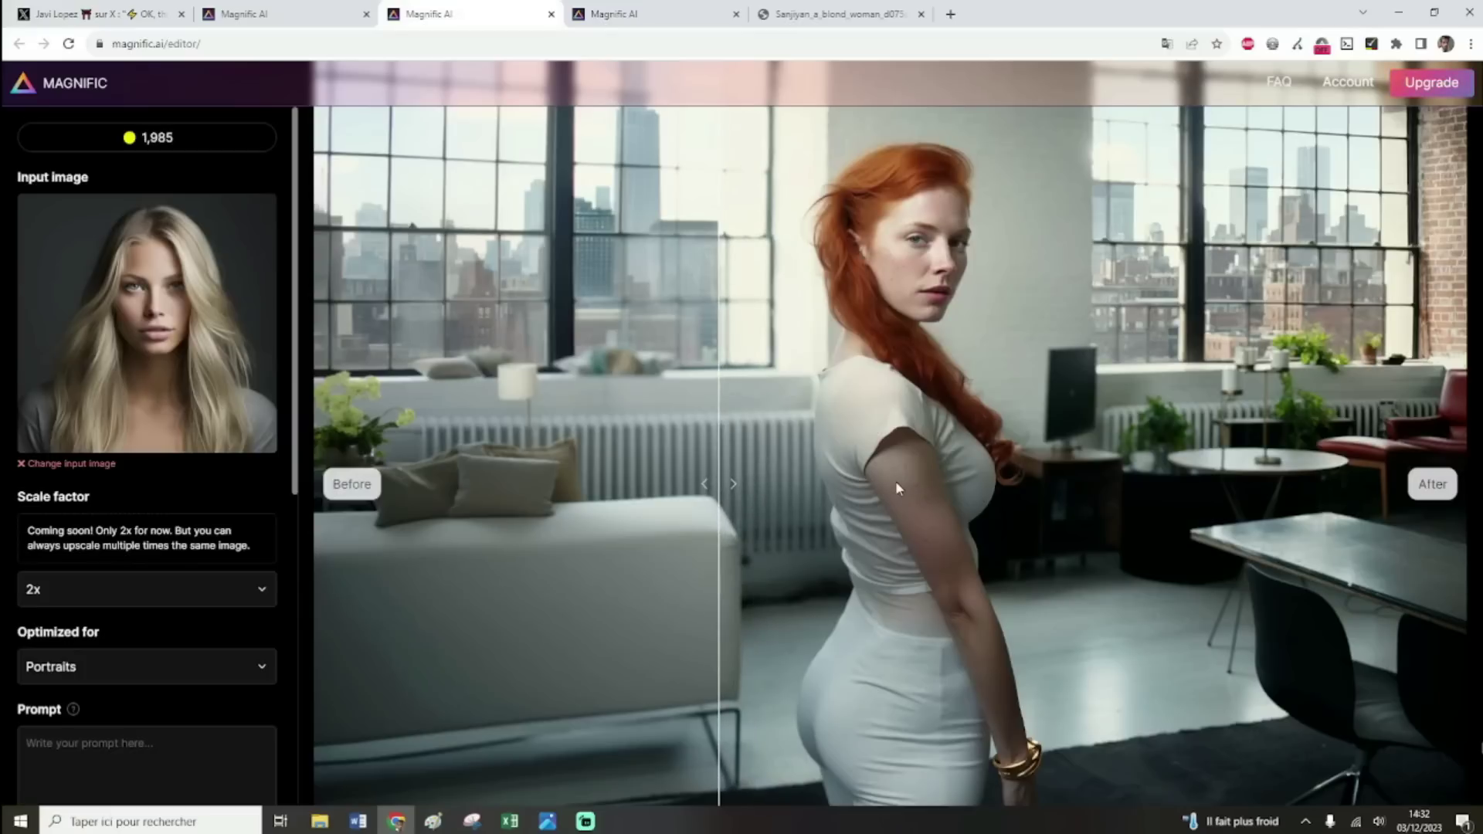
{"action": "left_click_drag", "start_coordinate": [682, 484], "coordinate": [318, 464]}
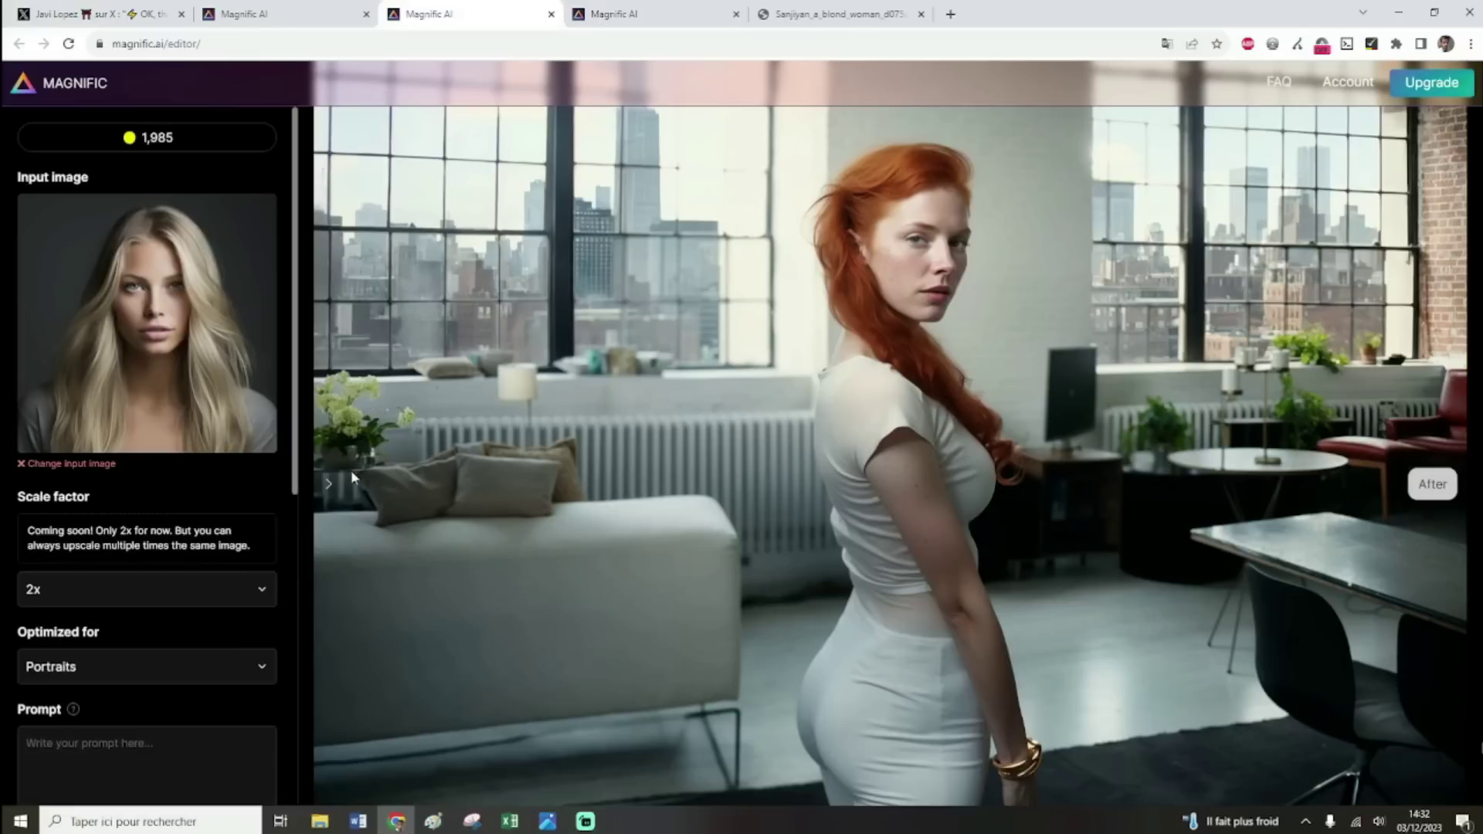
{"action": "left_click_drag", "start_coordinate": [322, 479], "coordinate": [743, 467]}
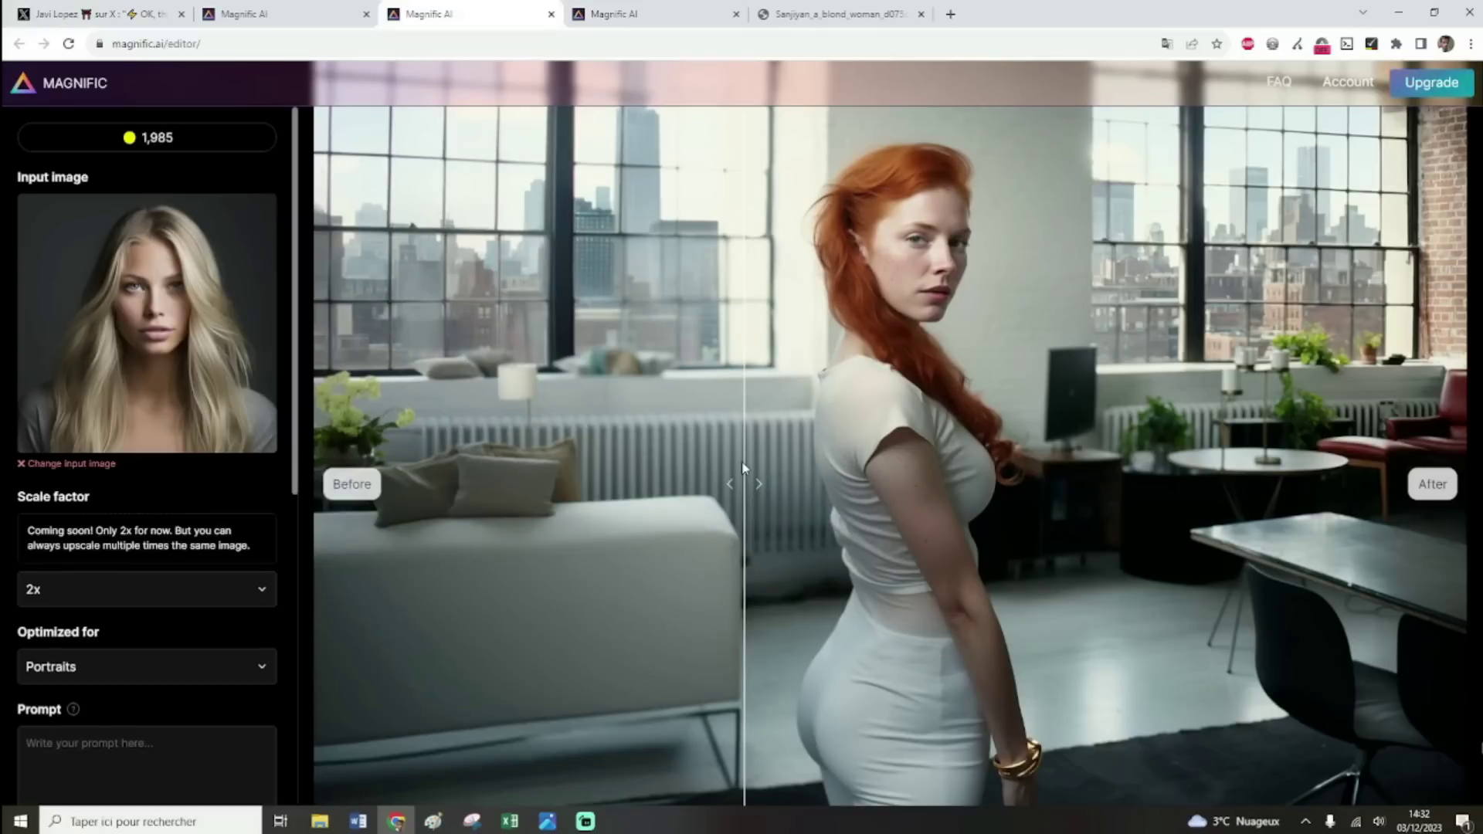
{"action": "left_click_drag", "start_coordinate": [781, 501], "coordinate": [704, 455]}
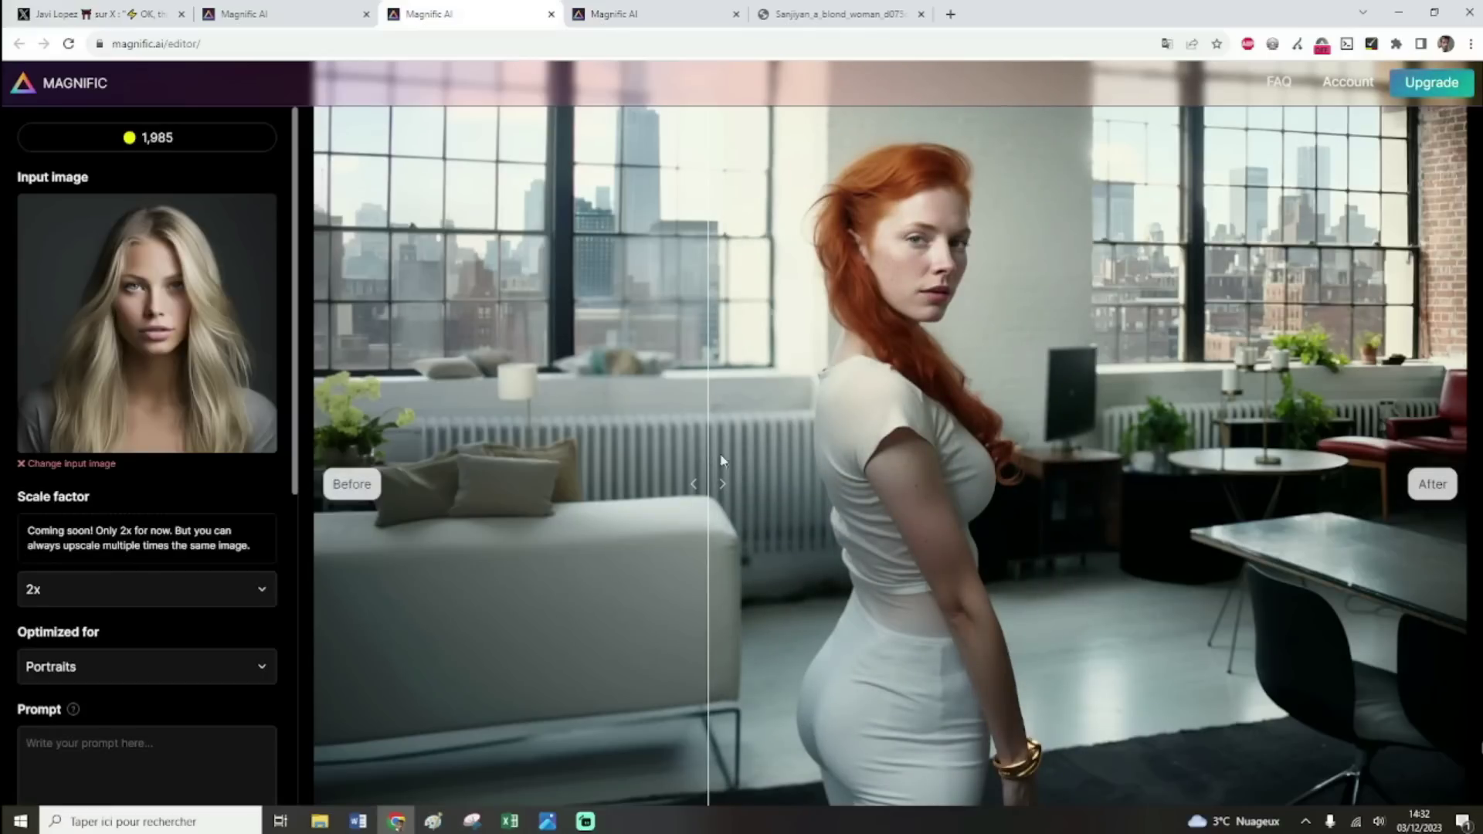
Compare the before and after versions of the redhead portrait upscaled with Creativity 4, HDR 5 and Resemblance 2.
{"action": "scroll", "coordinate": [930, 500], "scroll_direction": "down", "scroll_amount": 10}
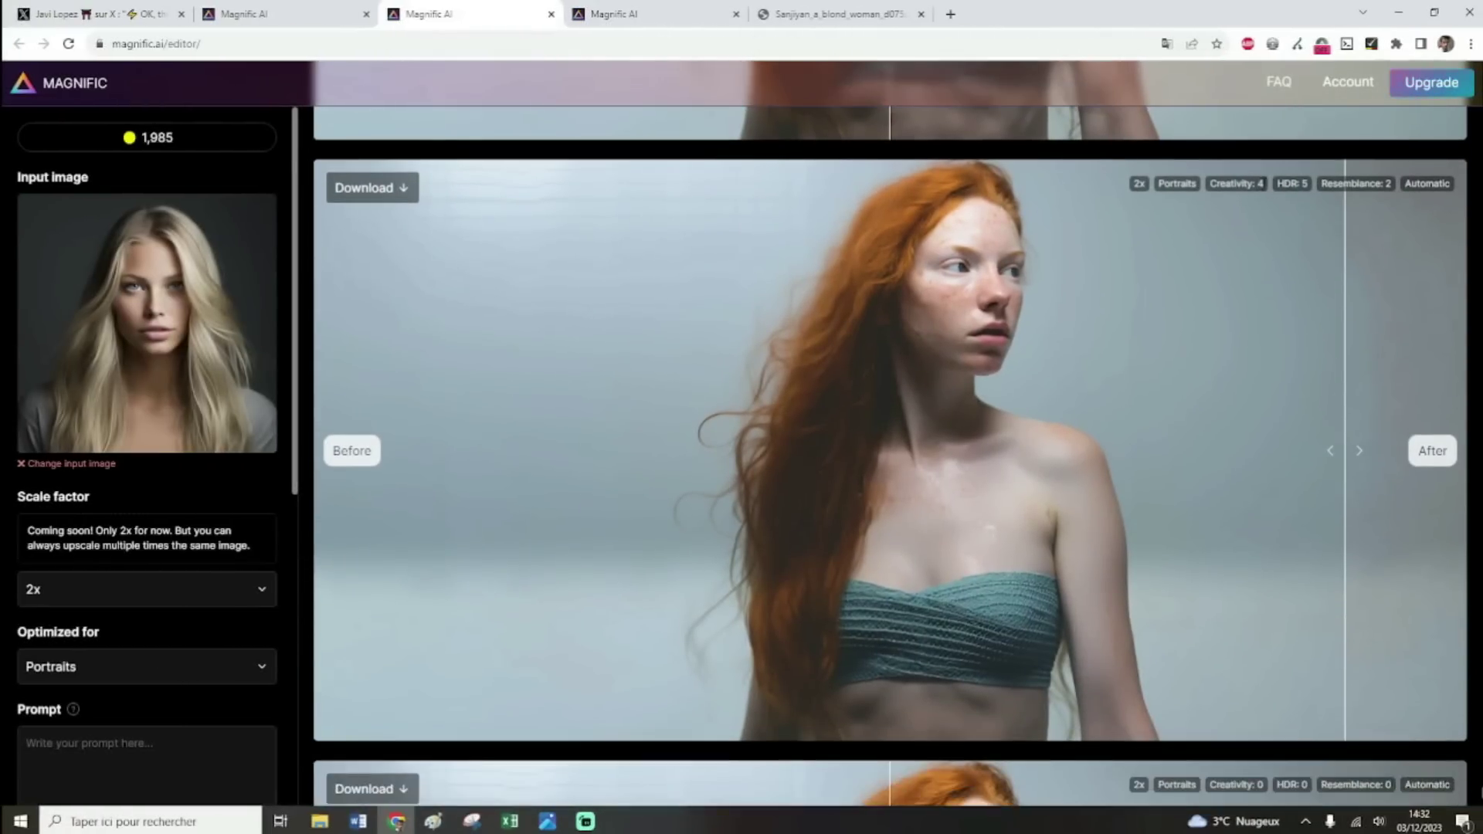
{"action": "left_click", "coordinate": [1248, 391]}
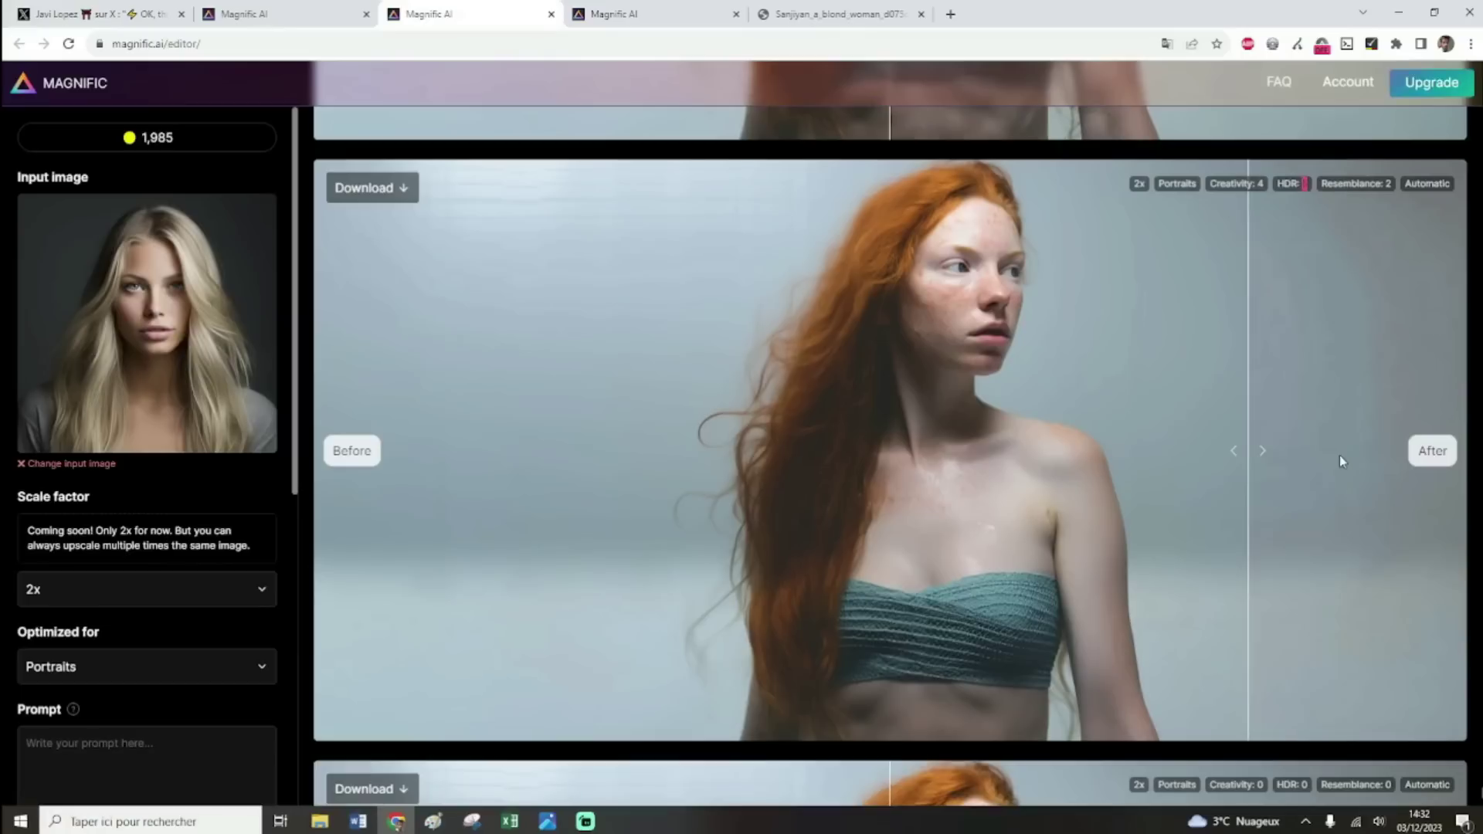
{"action": "left_click", "coordinate": [1221, 432]}
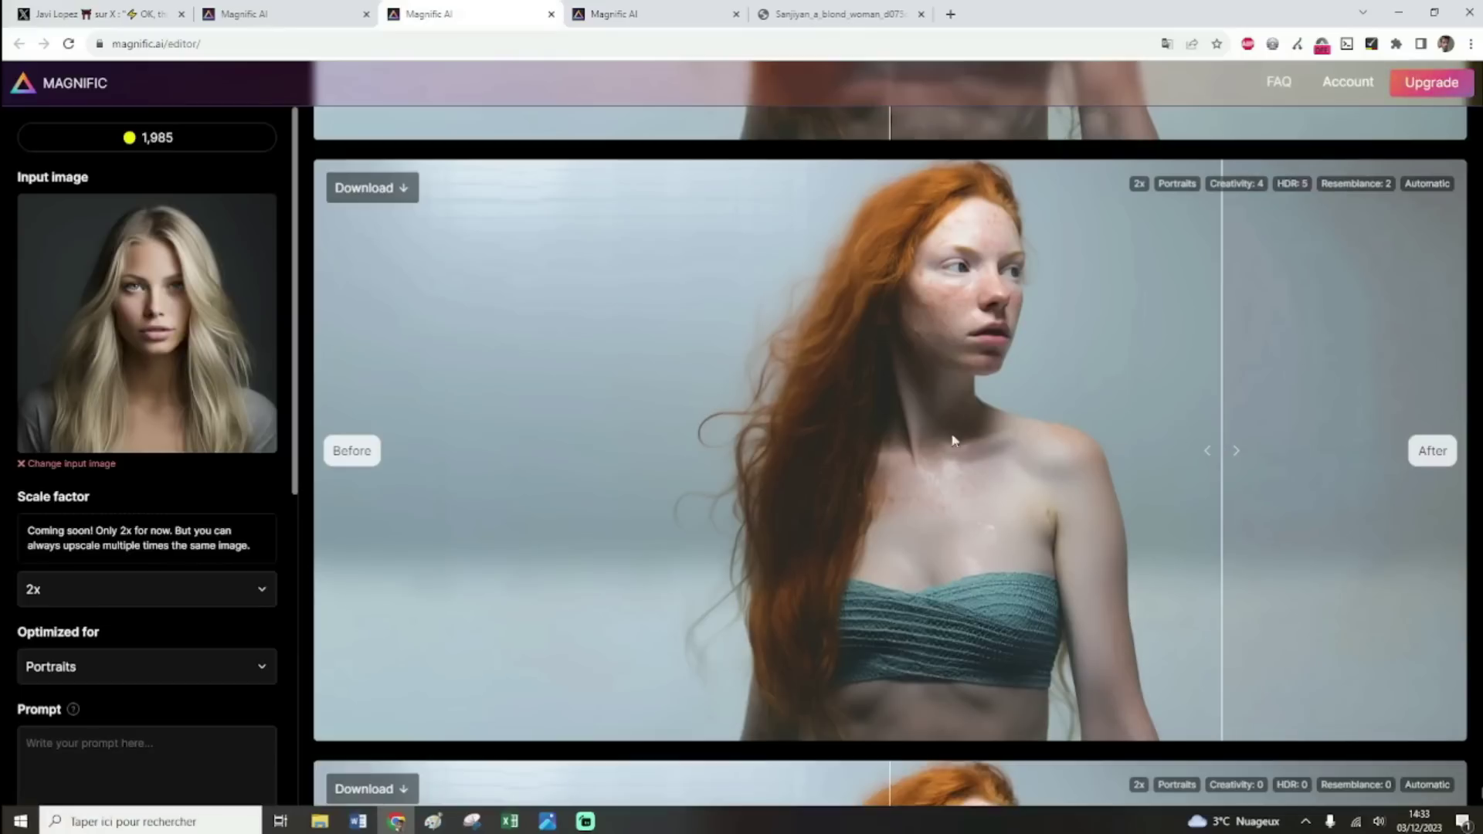
{"action": "left_click_drag", "start_coordinate": [1163, 450], "coordinate": [651, 400]}
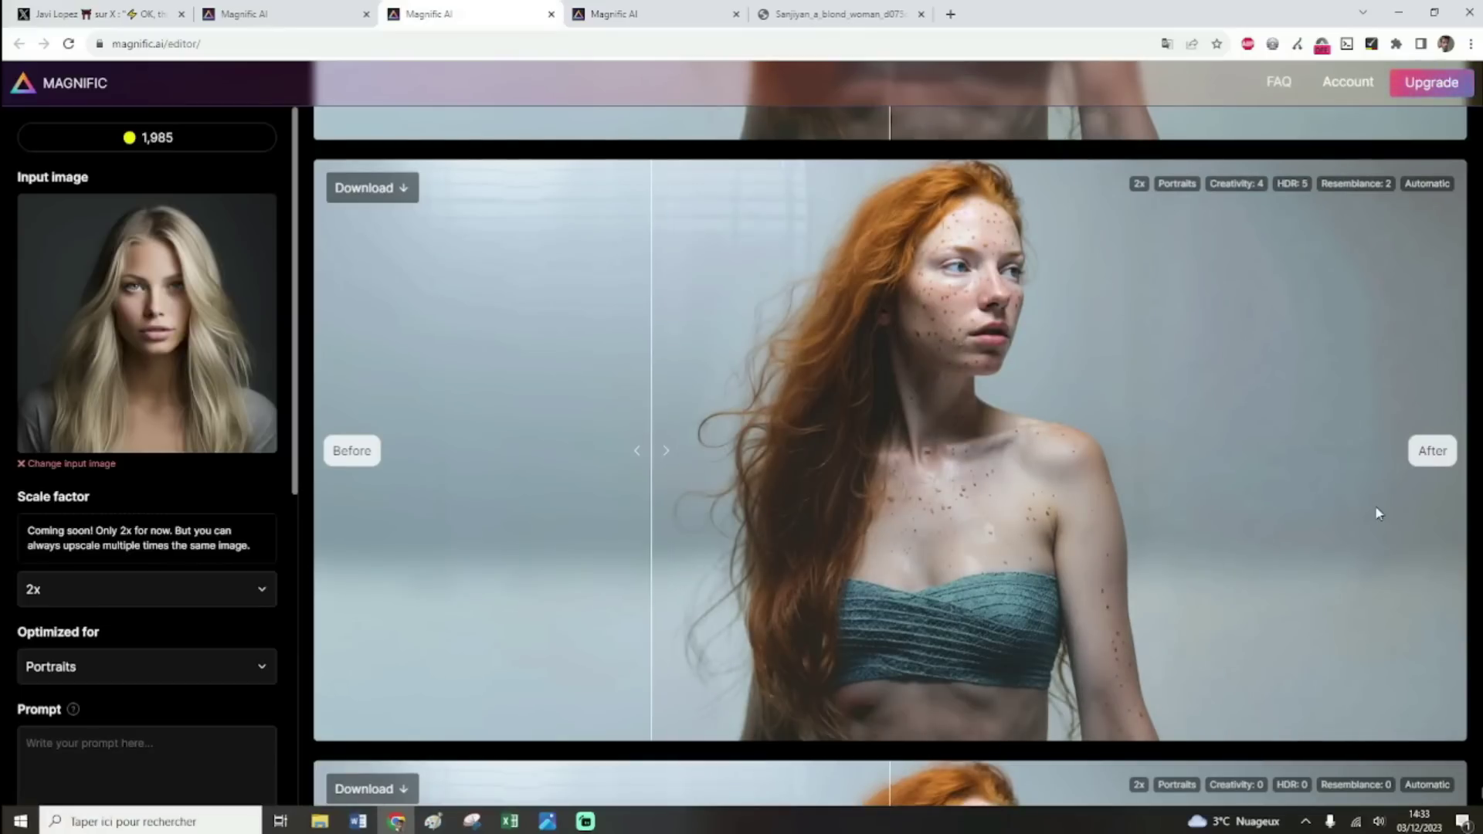
Review the Creativity, HDR and Resemblance descriptions, highlighting the Resemblance warning about "a dirtier look".
{"action": "scroll", "coordinate": [149, 564], "scroll_direction": "down", "scroll_amount": 6}
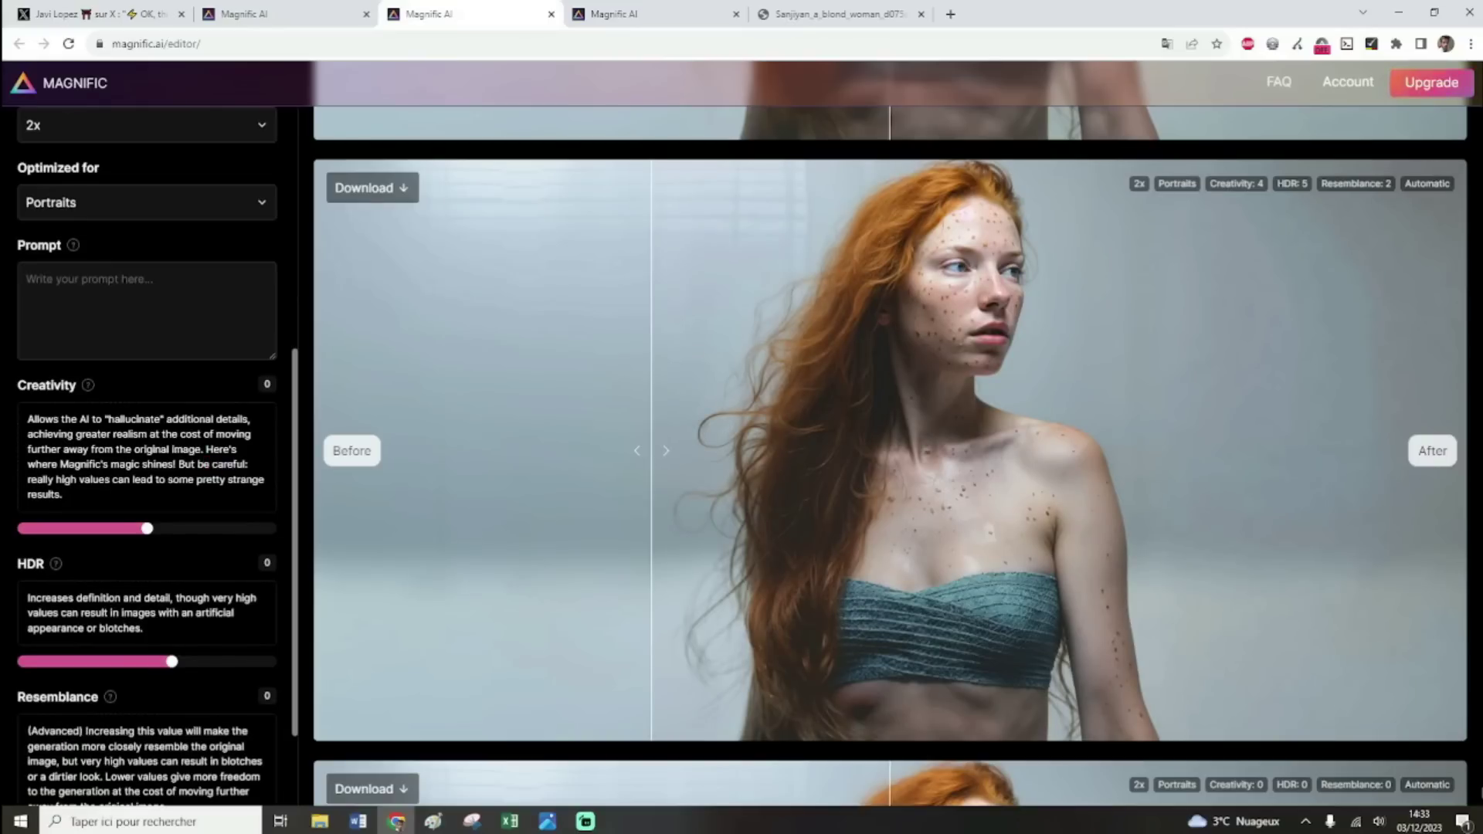
{"action": "scroll", "coordinate": [146, 464], "scroll_direction": "down", "scroll_amount": 1}
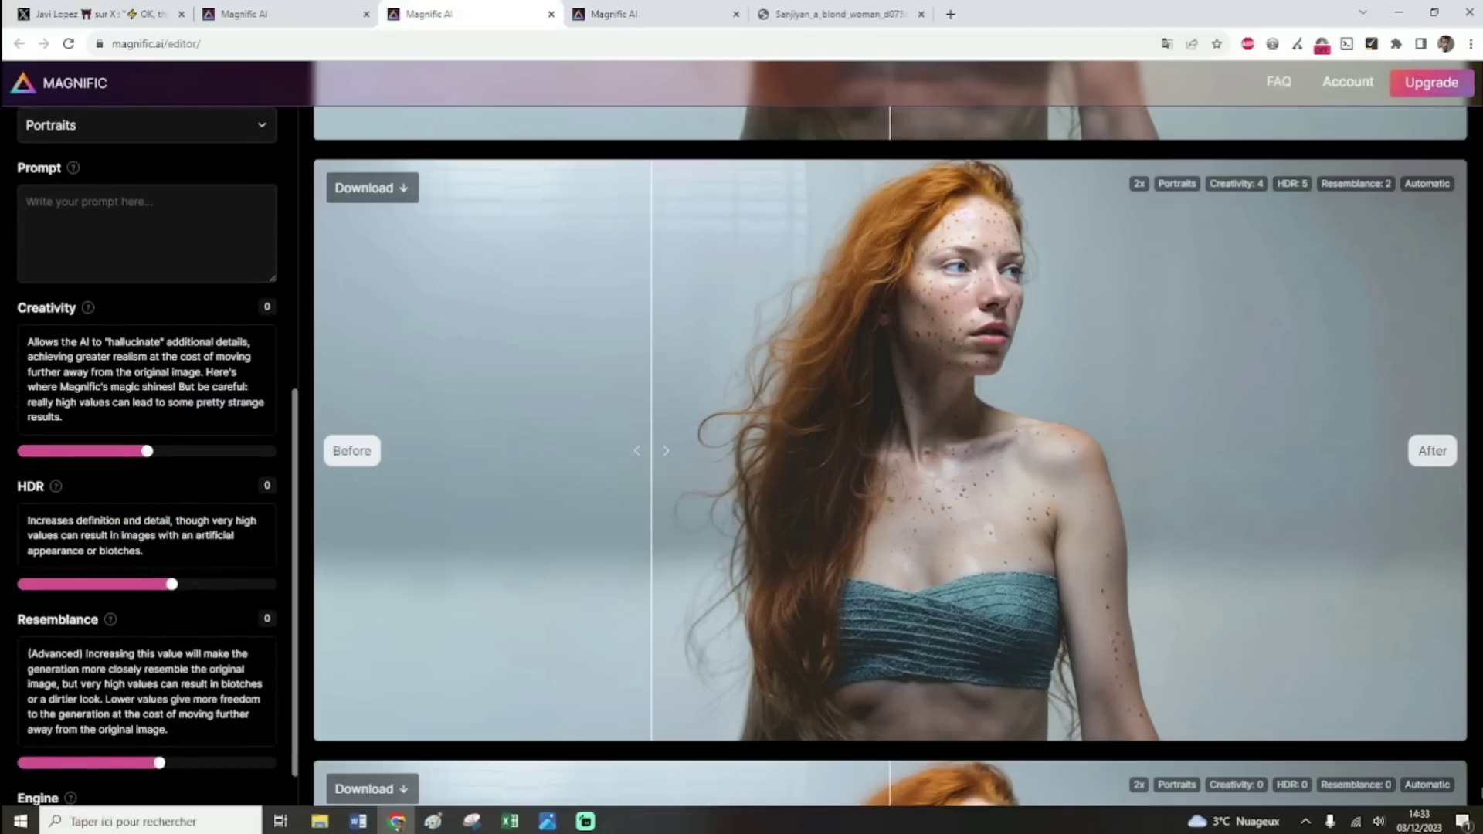
{"action": "left_click_drag", "start_coordinate": [97, 551], "coordinate": [142, 551]}
{"action": "scroll", "coordinate": [559, 612], "scroll_direction": "up", "scroll_amount": 1}
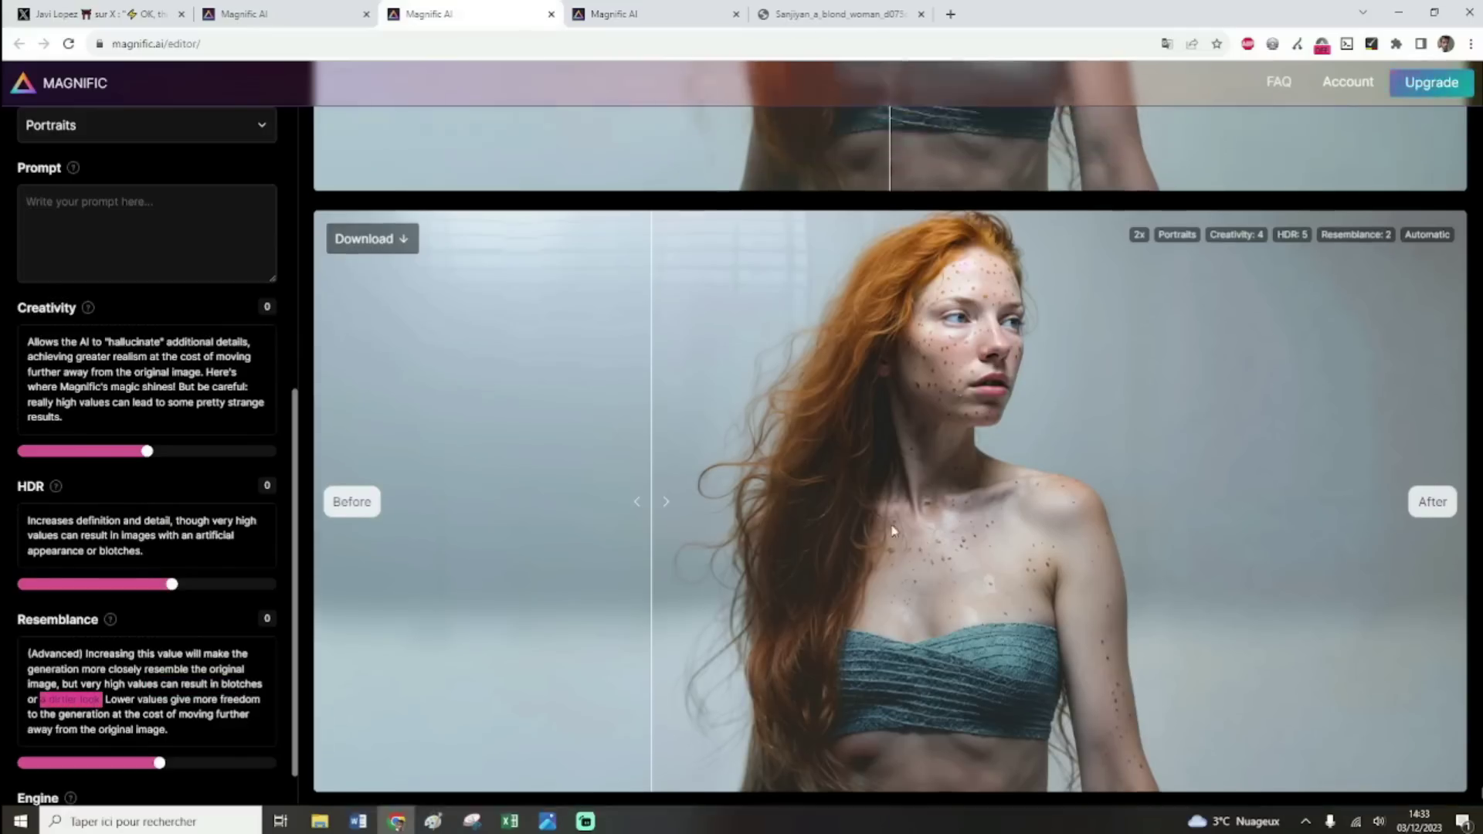
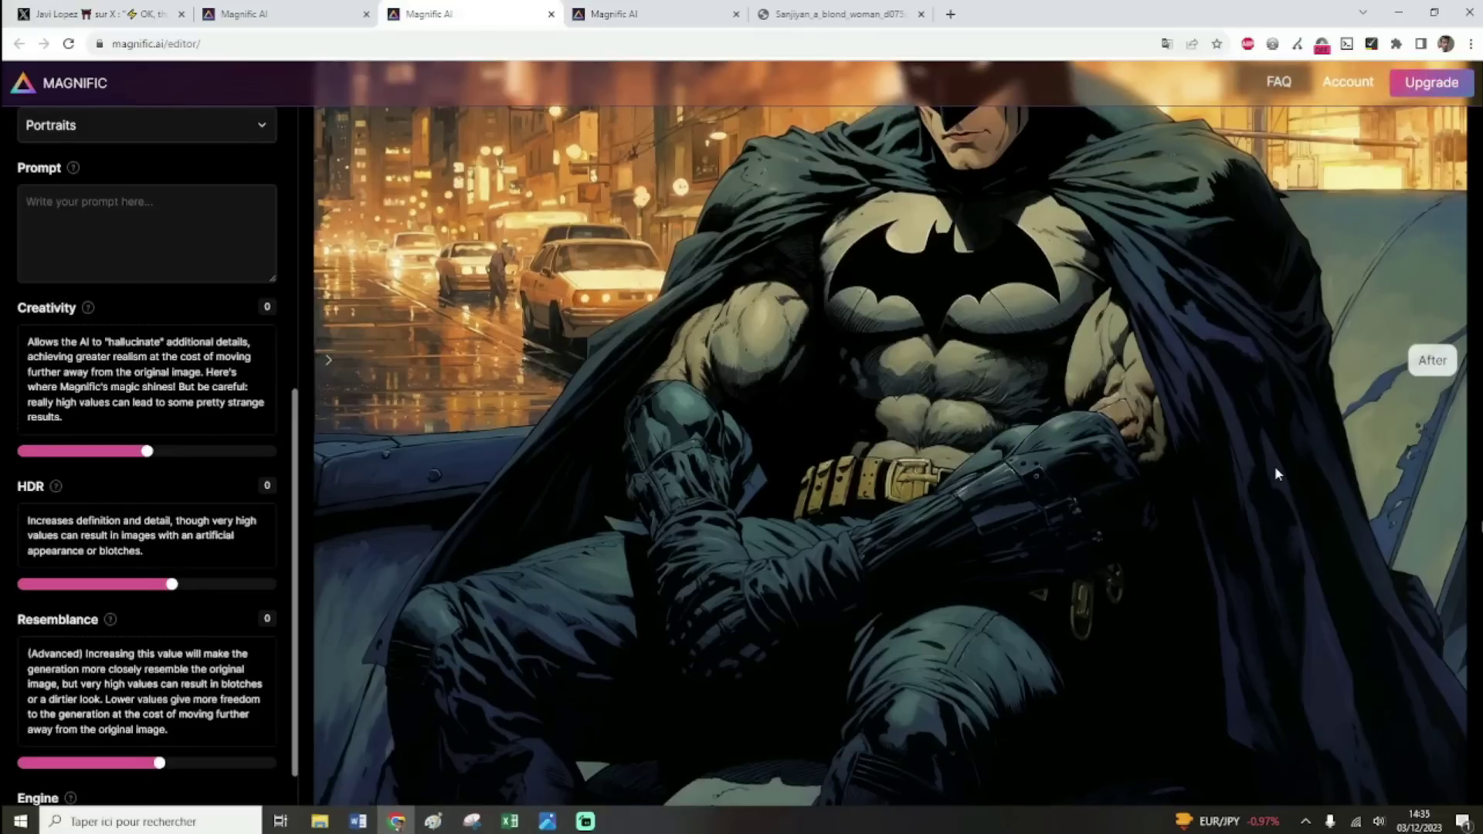
Compare the Batman illustration before and after upscaling, ending on the full enhanced version.
{"action": "left_click", "coordinate": [1247, 437]}
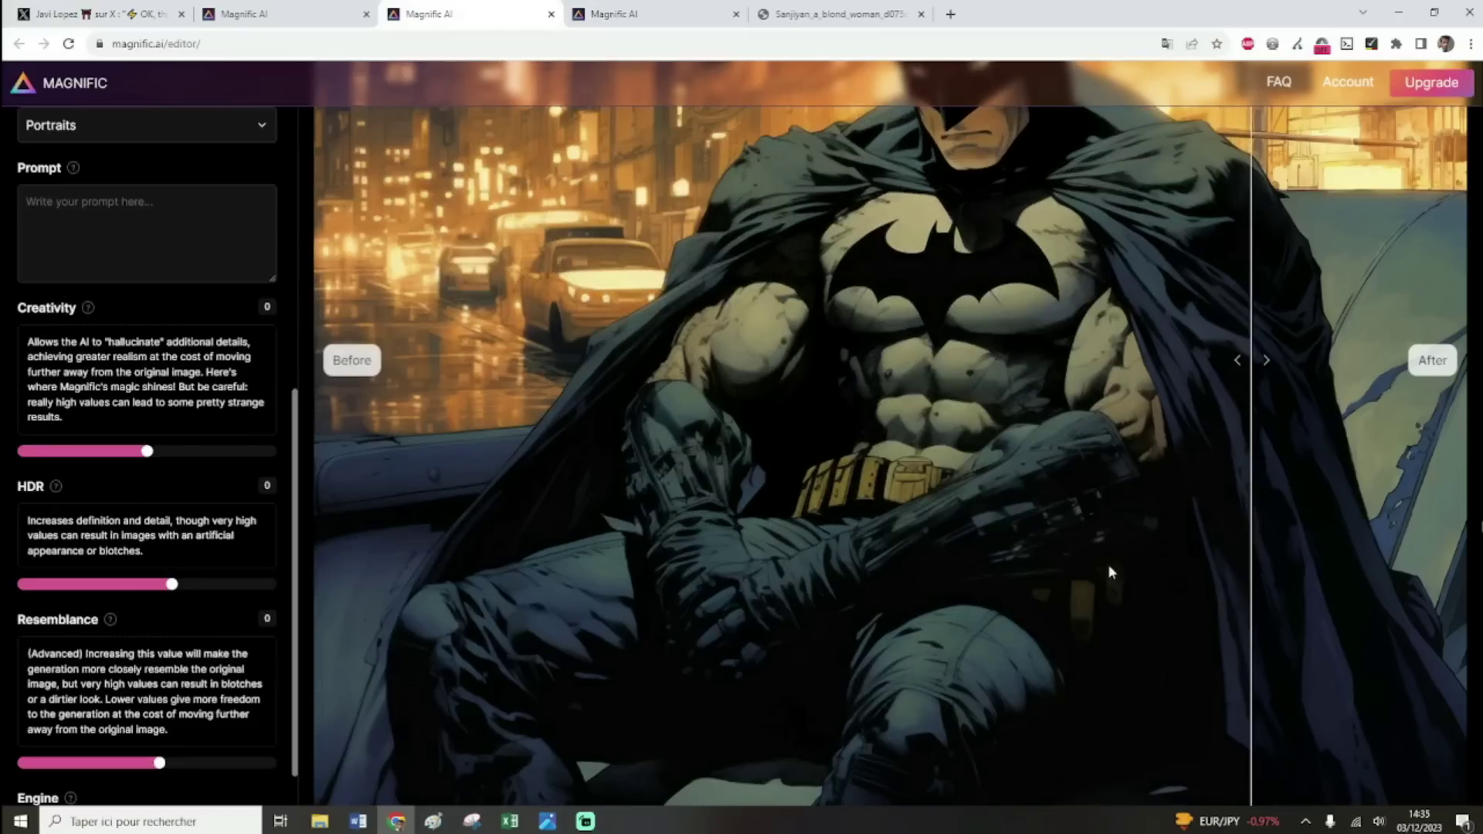
{"action": "left_click_drag", "start_coordinate": [1255, 361], "coordinate": [316, 386]}
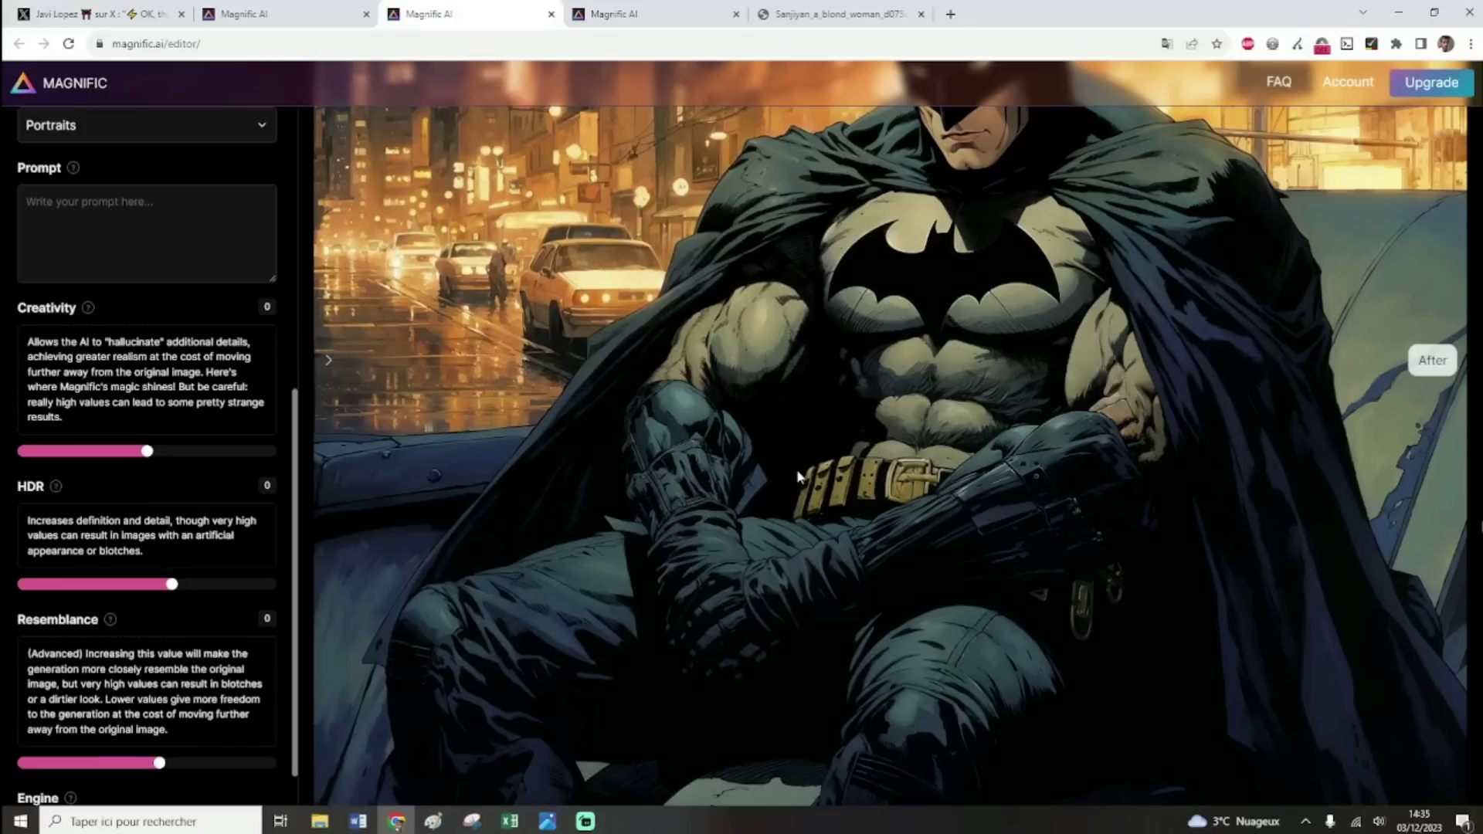
{"action": "scroll", "coordinate": [933, 485], "scroll_direction": "up", "scroll_amount": 2}
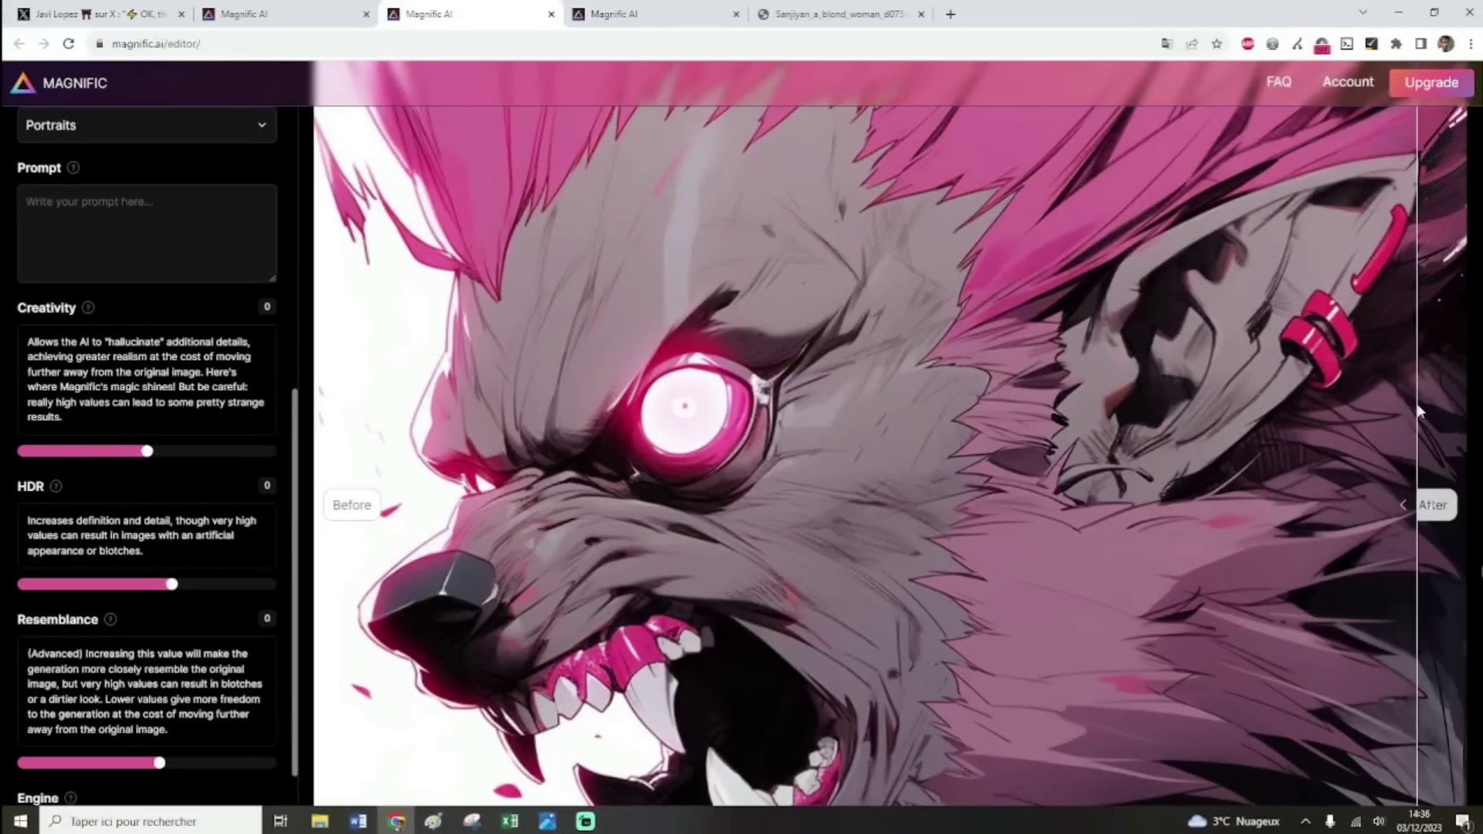
Compare the fur, eye and teeth details of the pink-maned wolf close-up before and after upscaling.
{"action": "left_click_drag", "start_coordinate": [1418, 412], "coordinate": [877, 417]}
{"action": "scroll", "coordinate": [850, 413], "scroll_direction": "down", "scroll_amount": 2}
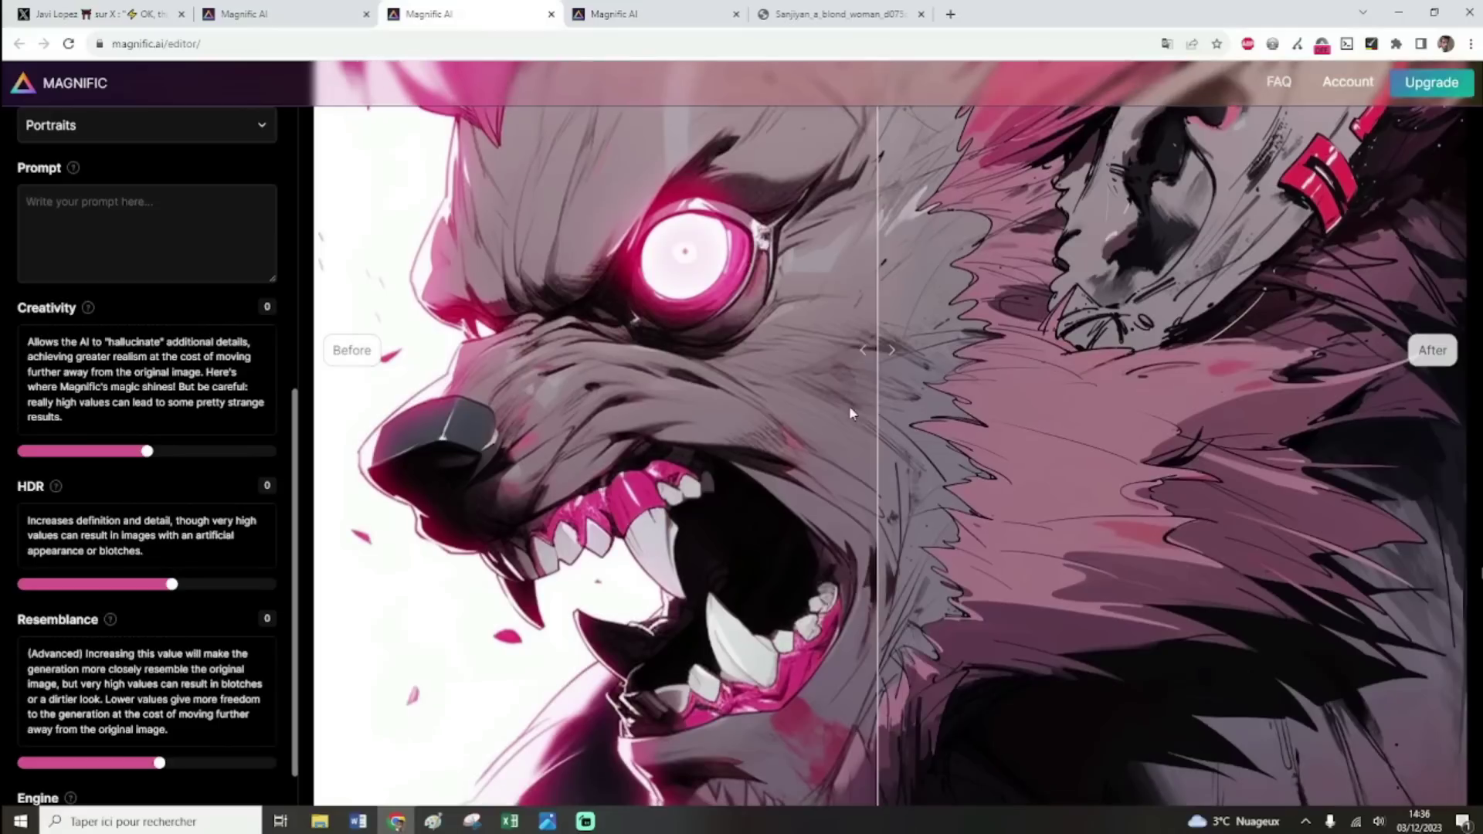
{"action": "left_click_drag", "start_coordinate": [850, 350], "coordinate": [347, 356]}
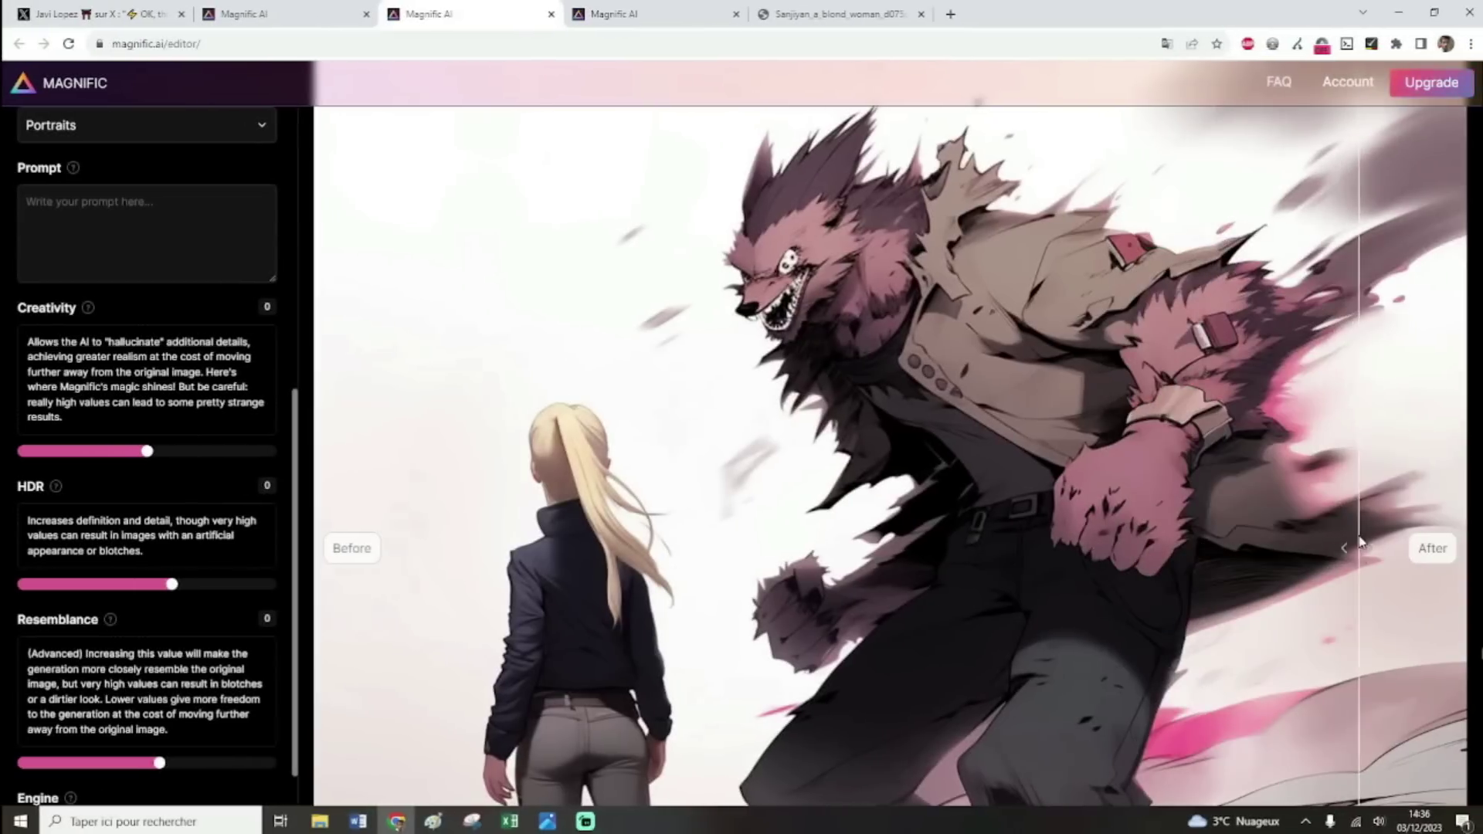
Compare the before and after versions of the illustration showing the blonde girl facing the wolf creature.
{"action": "left_click_drag", "start_coordinate": [1352, 541], "coordinate": [712, 527]}
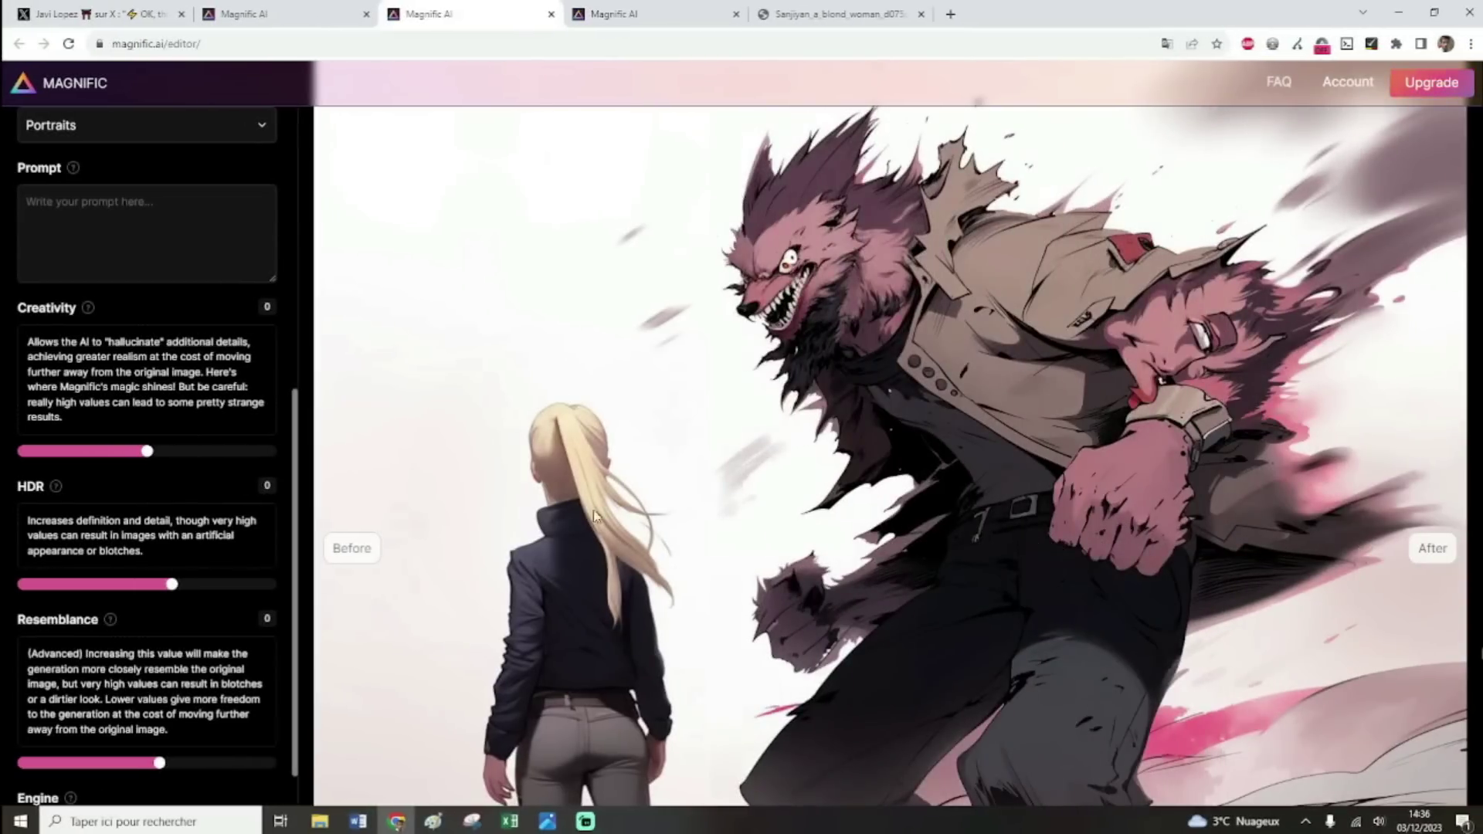
{"action": "scroll", "coordinate": [540, 502], "scroll_direction": "down", "scroll_amount": 2}
{"action": "left_click_drag", "start_coordinate": [708, 423], "coordinate": [398, 431]}
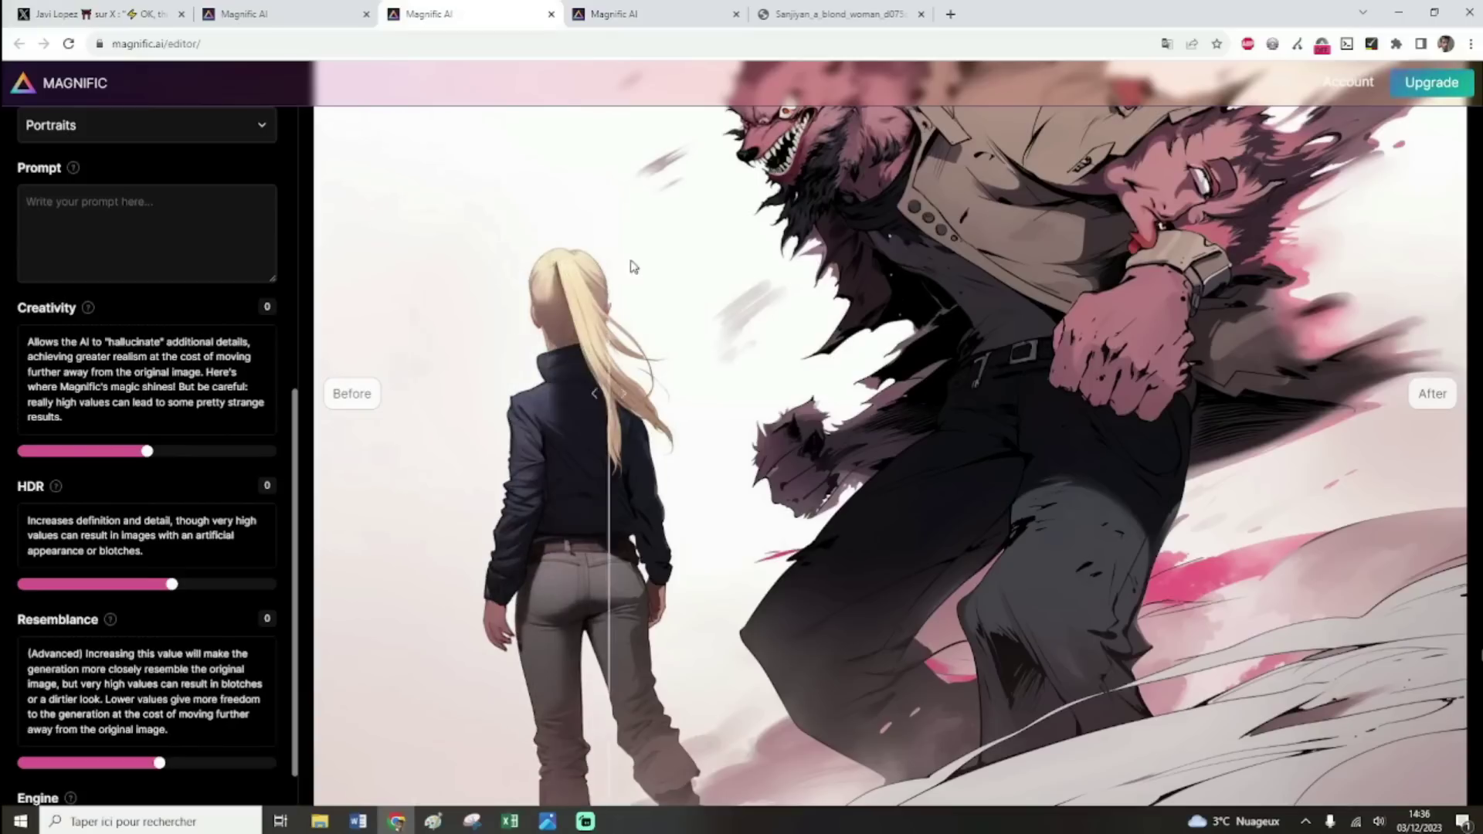
Compare the hooded, masked character illustration before and after upscaling, sweeping the comparison divider across the whole image.
{"action": "scroll", "coordinate": [455, 314], "scroll_direction": "down", "scroll_amount": 1}
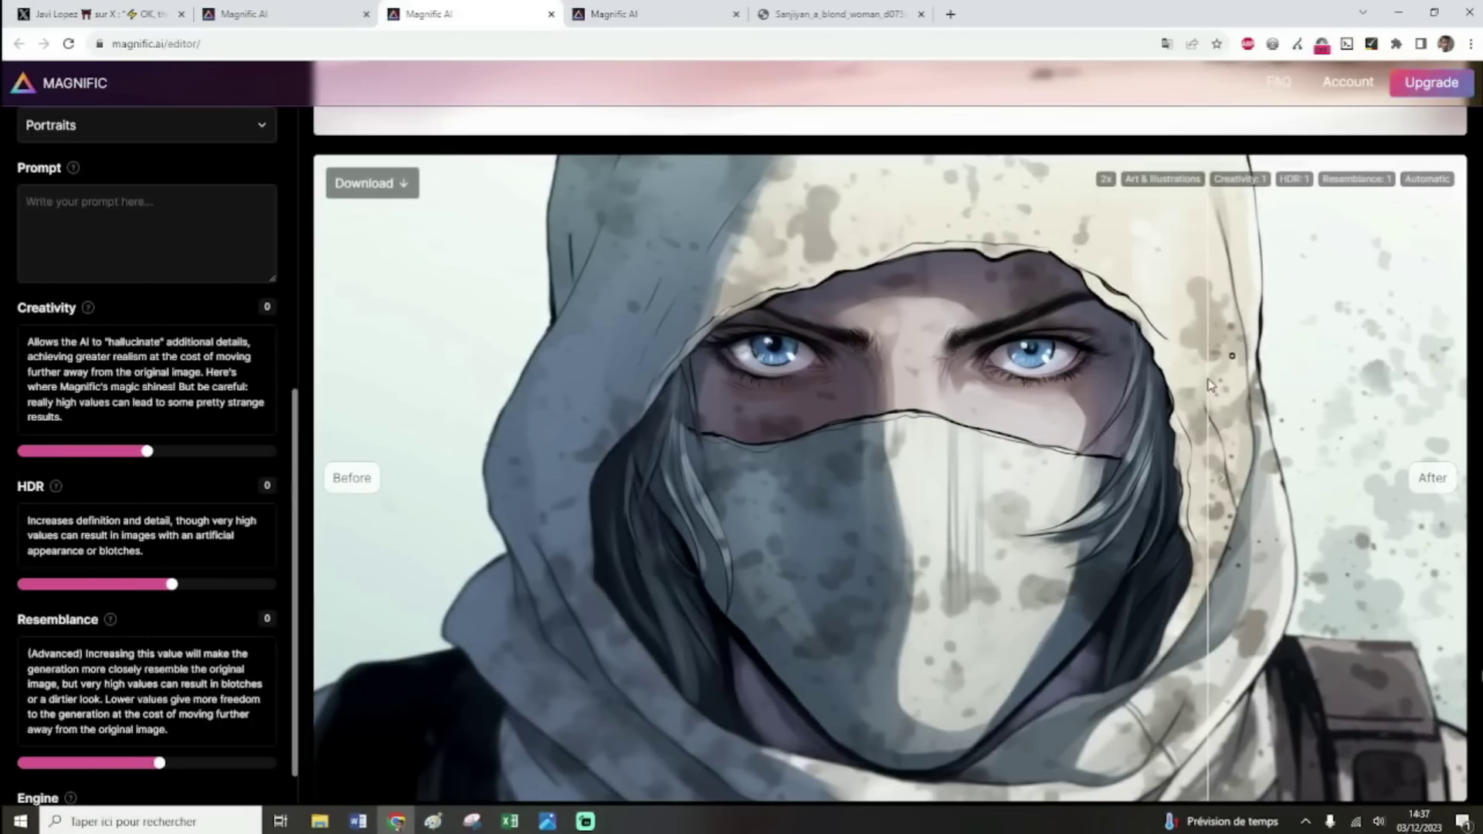
{"action": "left_click_drag", "start_coordinate": [1208, 381], "coordinate": [1240, 382]}
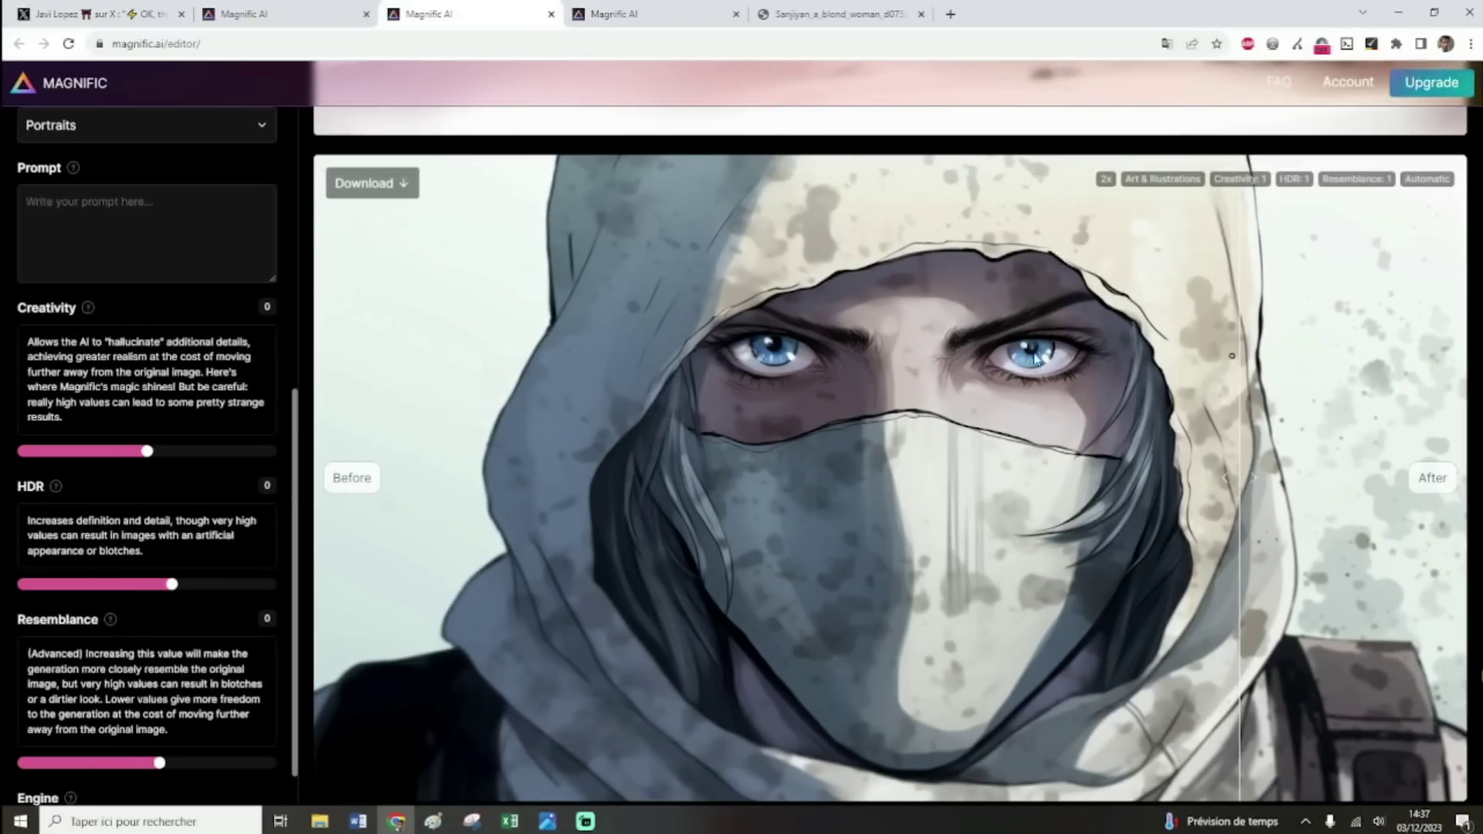
{"action": "left_click_drag", "start_coordinate": [1228, 481], "coordinate": [317, 436]}
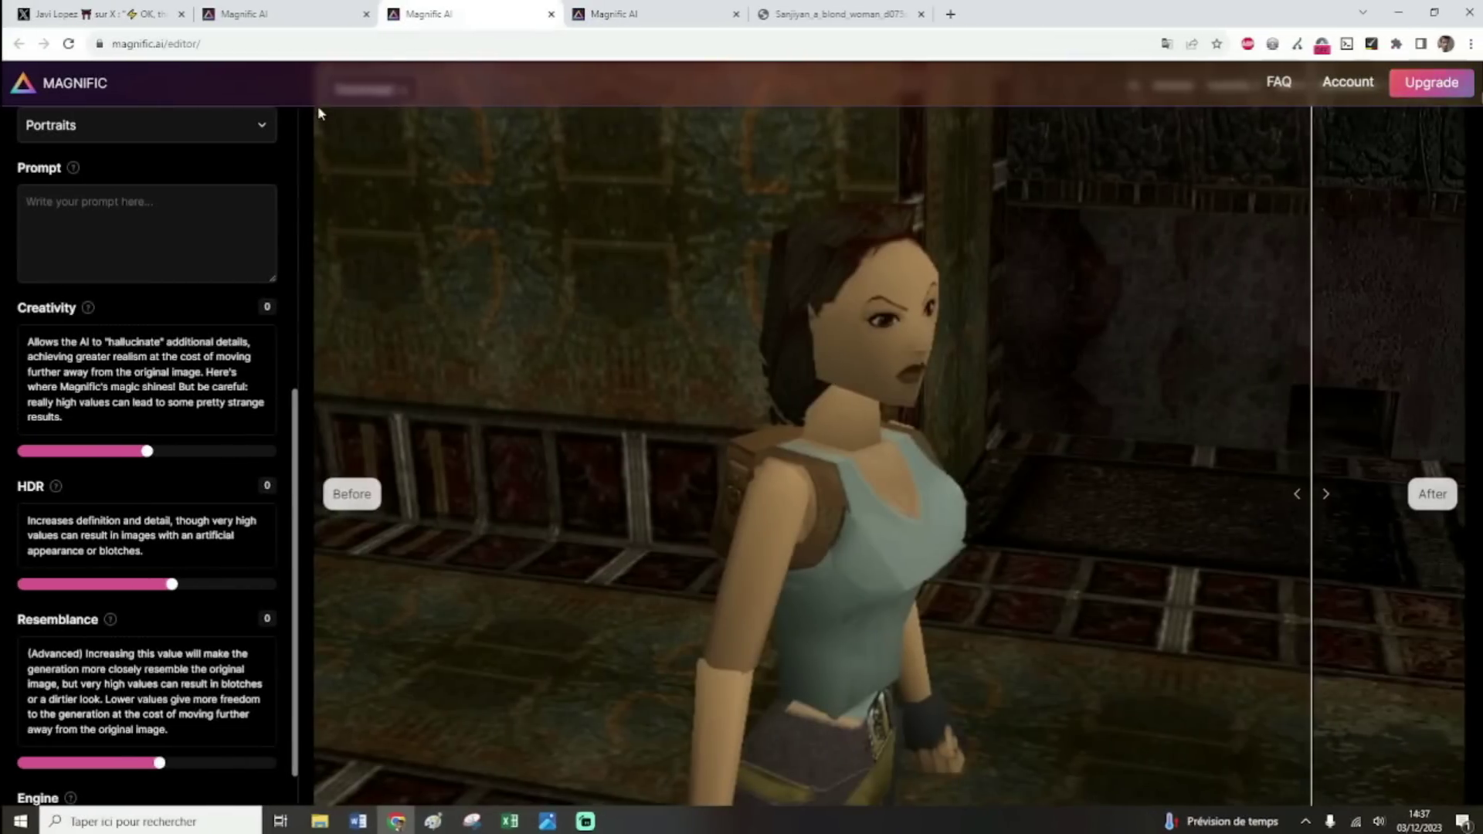
Switch to the X post on upscaling Lara Croft from PS1 and review its first and second upscaling settings.
{"action": "left_click", "coordinate": [100, 14]}
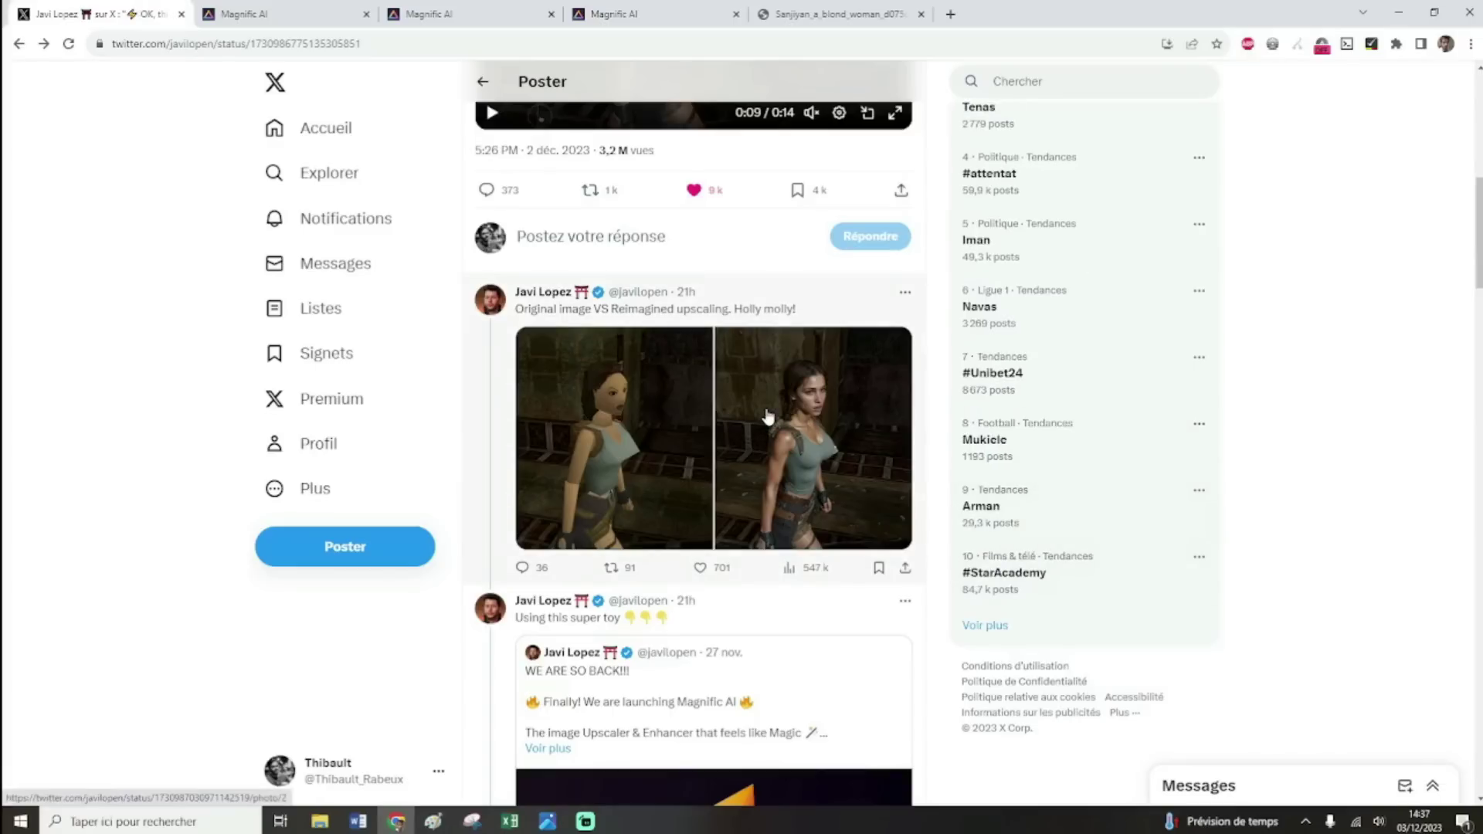
{"action": "scroll", "coordinate": [768, 417], "scroll_direction": "up", "scroll_amount": 7}
{"action": "scroll", "coordinate": [765, 414], "scroll_direction": "up", "scroll_amount": 2}
{"action": "scroll", "coordinate": [757, 587], "scroll_direction": "down", "scroll_amount": 1}
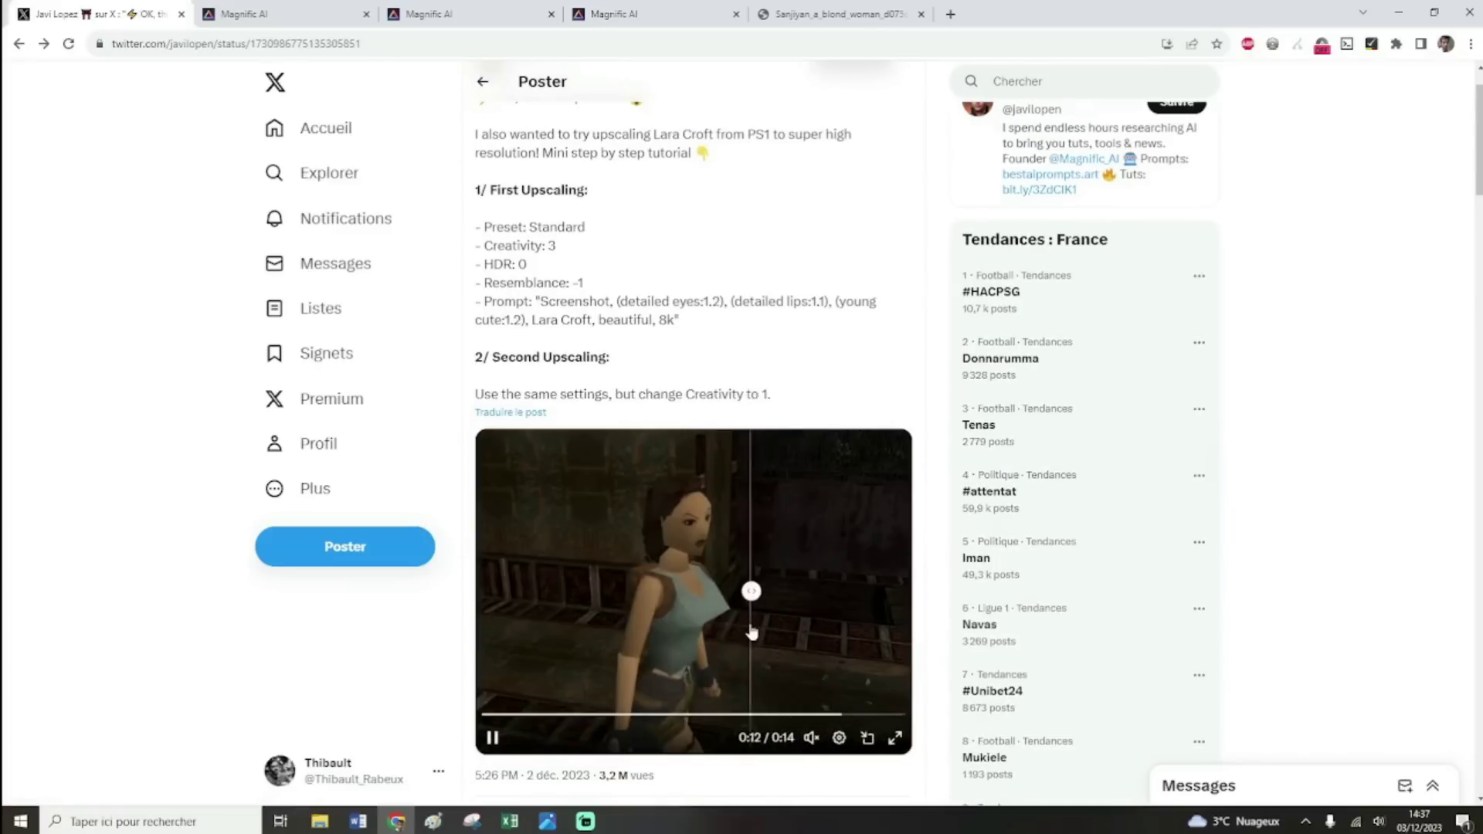
{"action": "scroll", "coordinate": [751, 632], "scroll_direction": "up", "scroll_amount": 1}
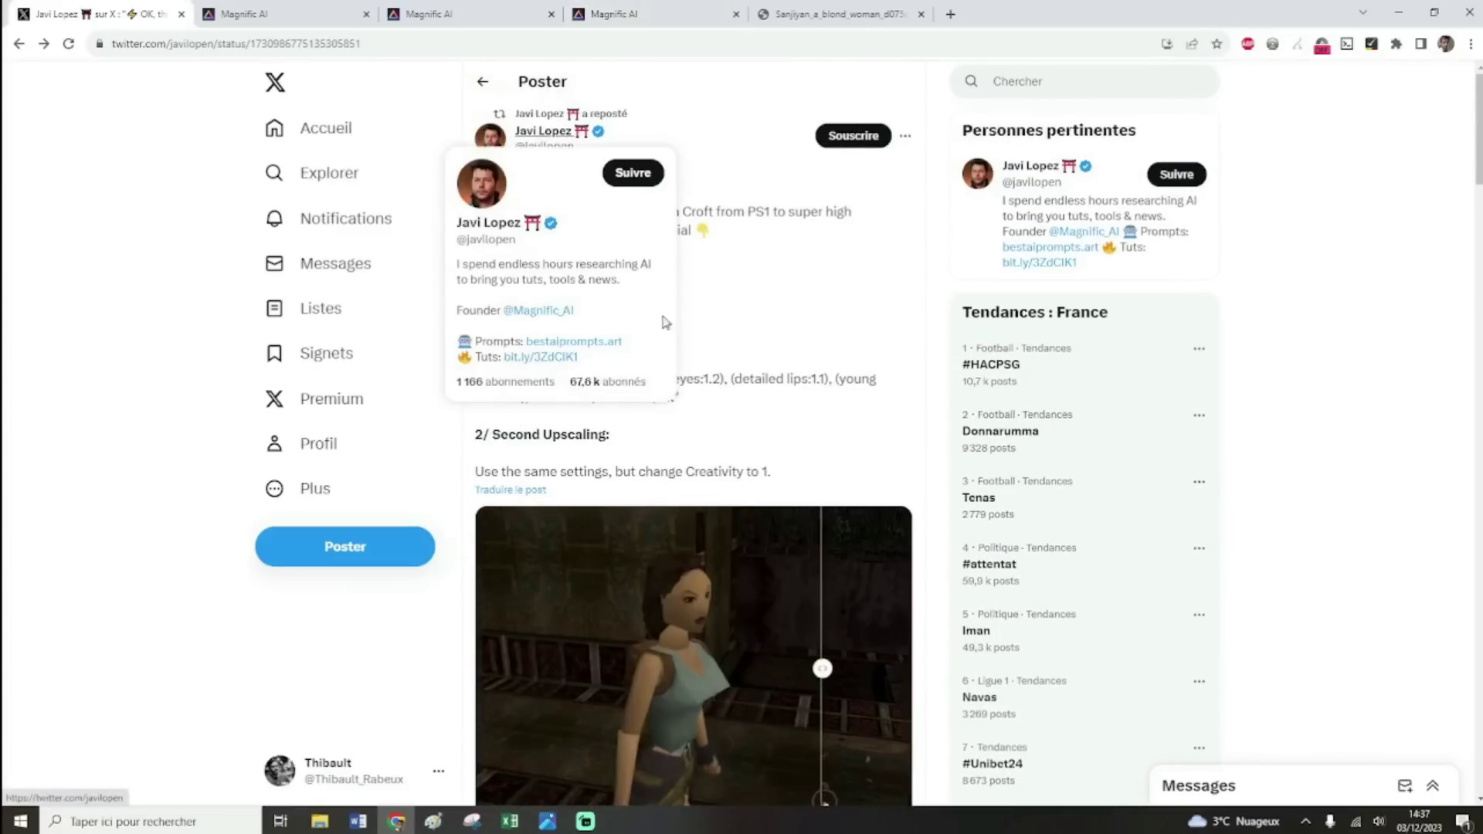
Review the preset, Creativity, HDR and Resemblance values listed for the first upscaling in the X post.
{"action": "left_click_drag", "start_coordinate": [480, 267], "coordinate": [592, 270]}
{"action": "left_click", "coordinate": [622, 287]}
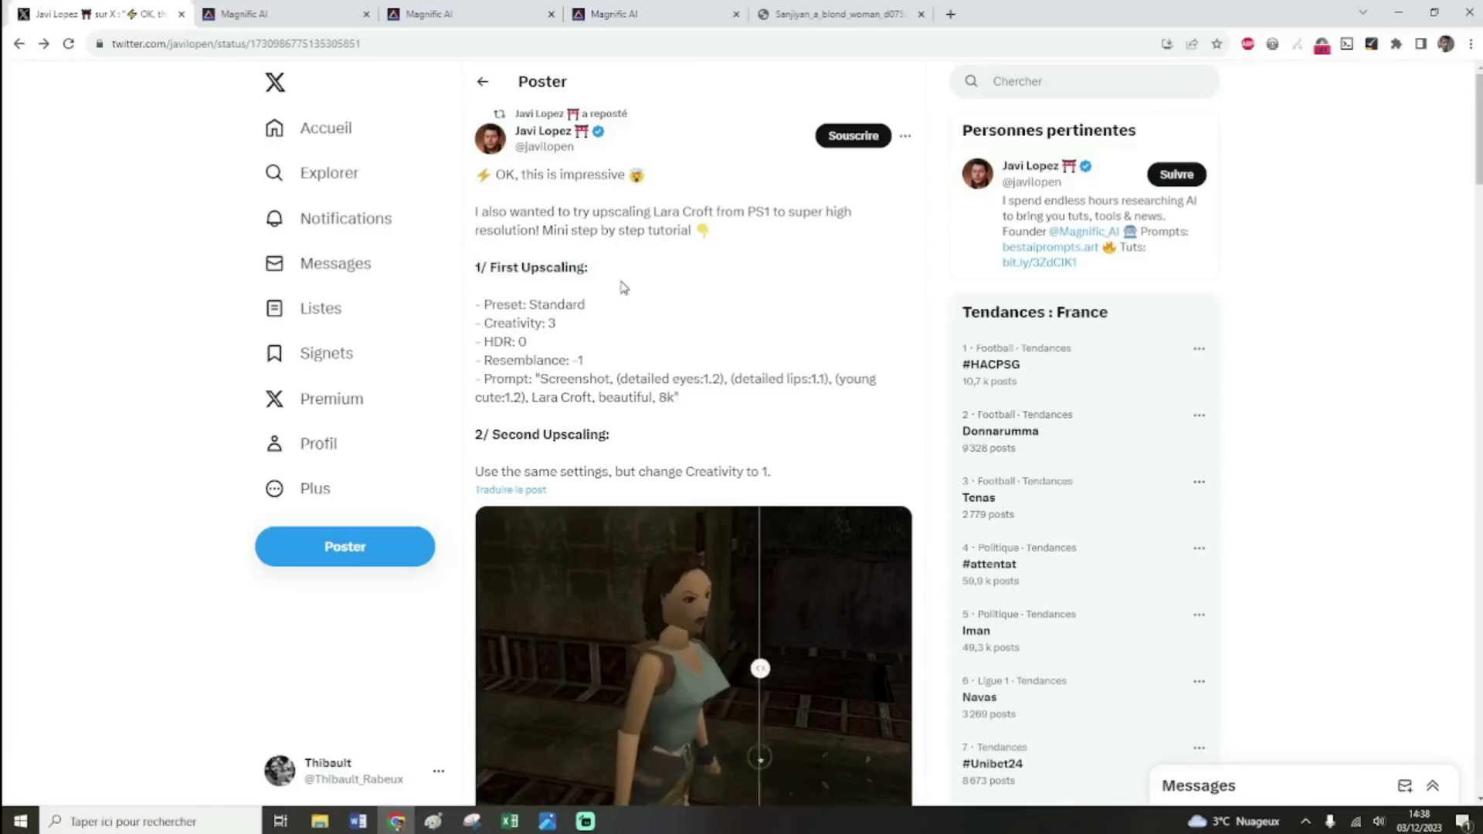
{"action": "double_click", "coordinate": [538, 304]}
{"action": "left_click", "coordinate": [569, 330]}
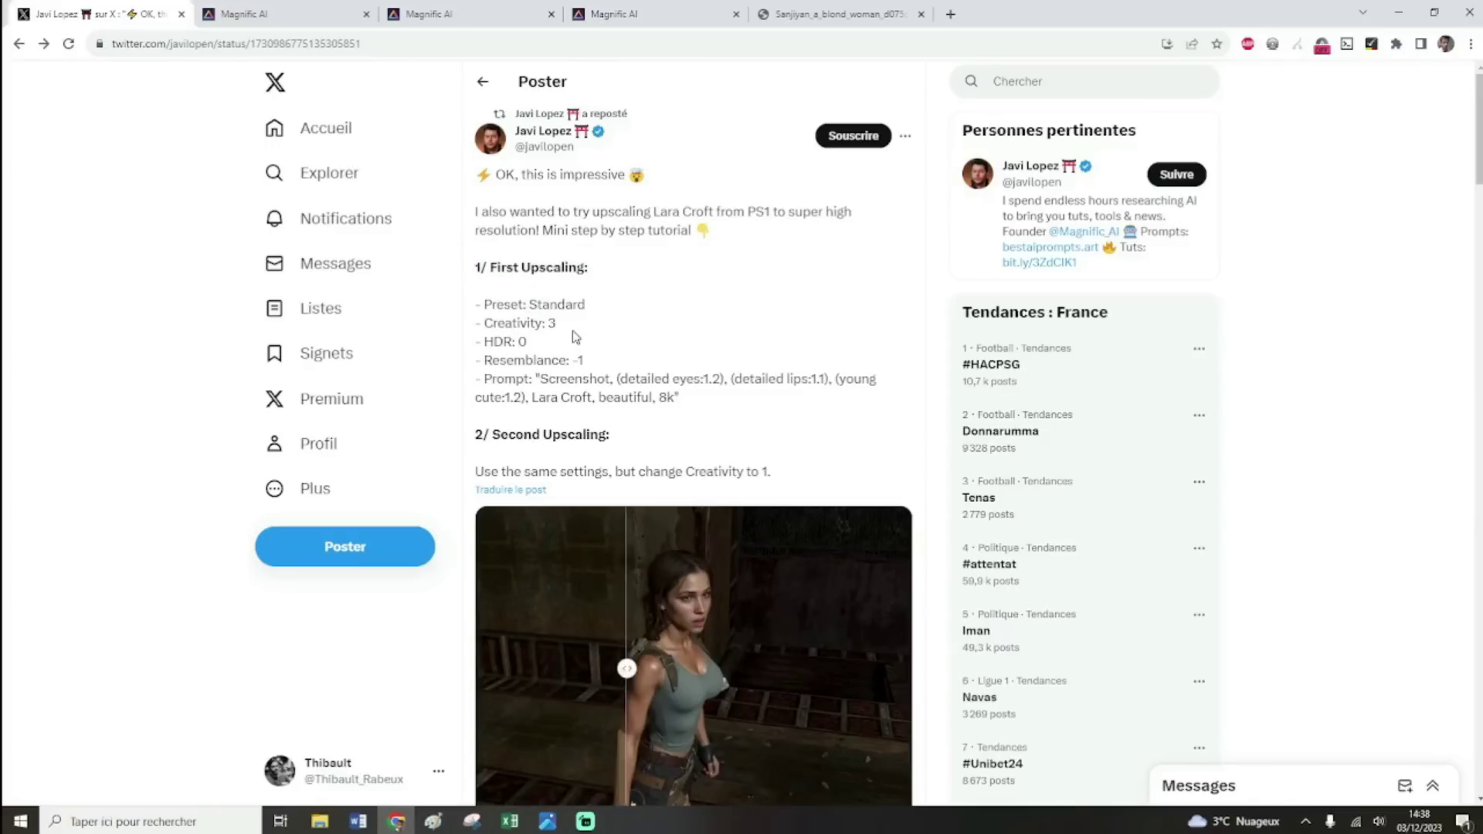
{"action": "double_click", "coordinate": [522, 341]}
{"action": "left_click", "coordinate": [587, 363]}
{"action": "double_click", "coordinate": [578, 360]}
Copy the first upscaling's Lara Croft prompt from the post and examine its weighted keywords and the 8k term.
{"action": "left_click_drag", "start_coordinate": [676, 399], "coordinate": [540, 378]}
{"action": "key", "text": "ctrl+c"}
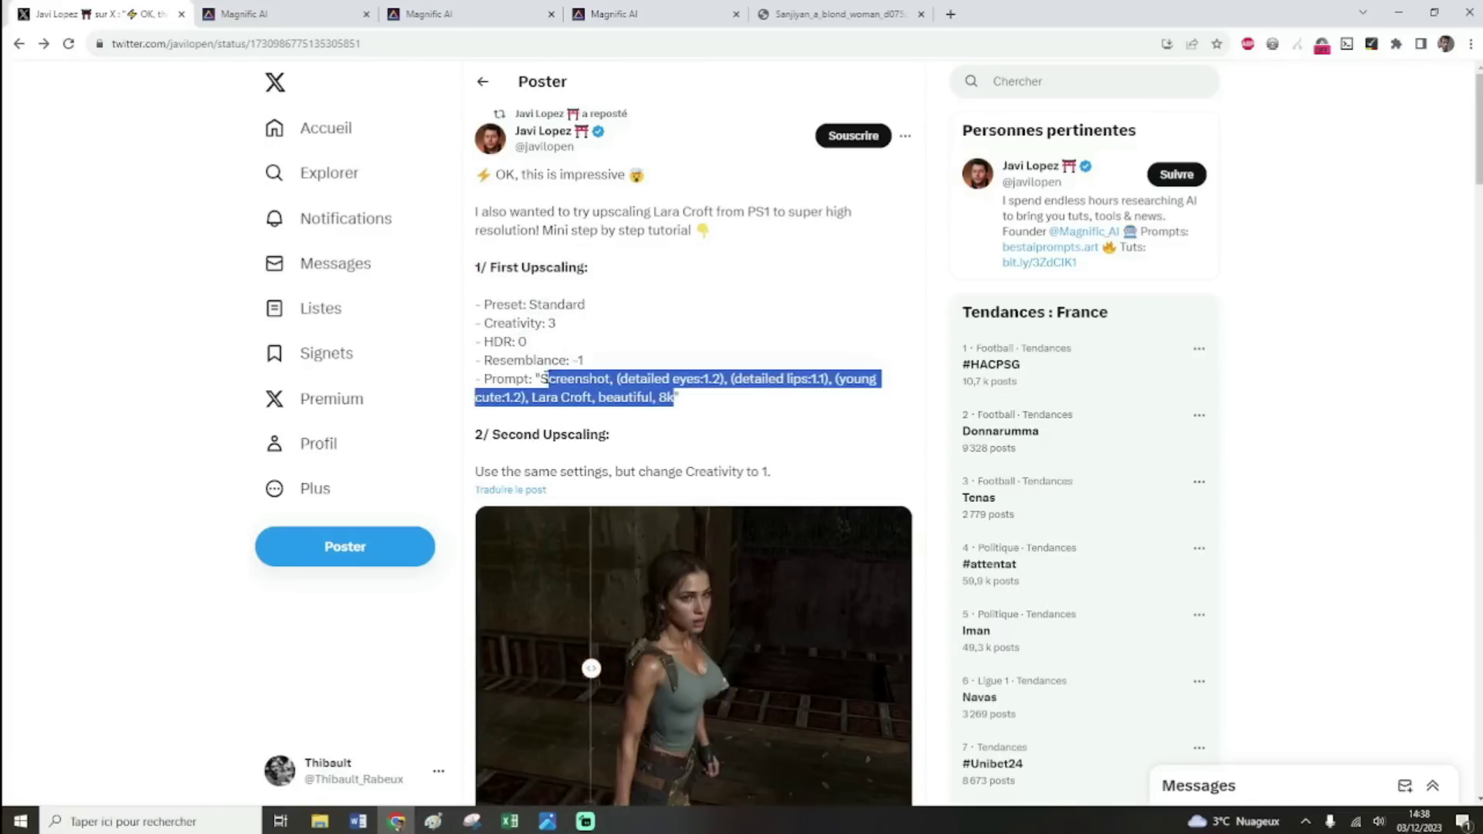
{"action": "left_click", "coordinate": [613, 668]}
{"action": "left_click_drag", "start_coordinate": [721, 378], "coordinate": [620, 375]}
{"action": "left_click", "coordinate": [622, 375]}
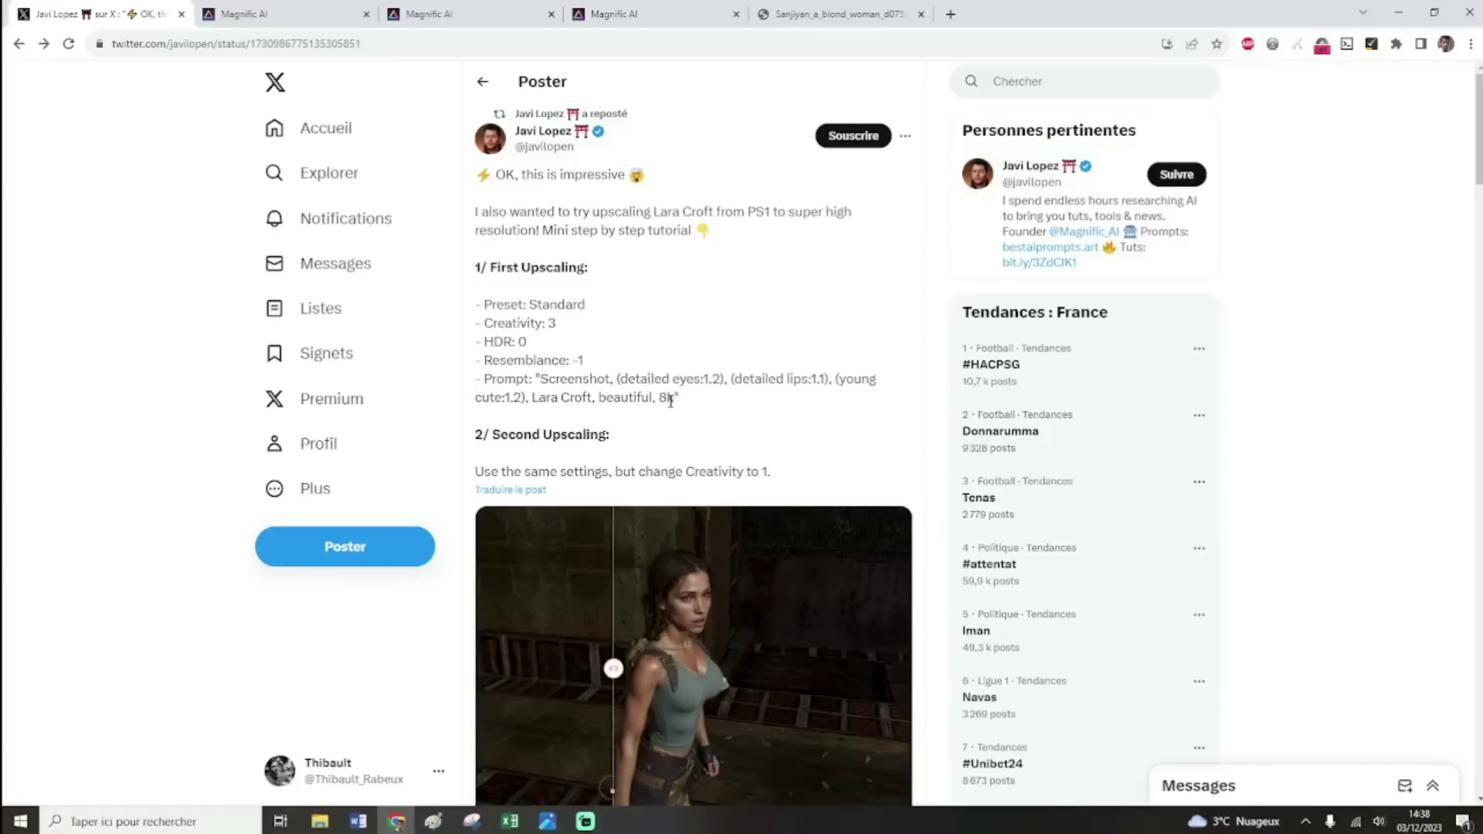
{"action": "mouse_move", "coordinate": [675, 399]}
{"action": "left_mouse_down"}
{"action": "mouse_move", "coordinate": [597, 398]}
{"action": "mouse_move", "coordinate": [659, 399]}
{"action": "left_mouse_up"}
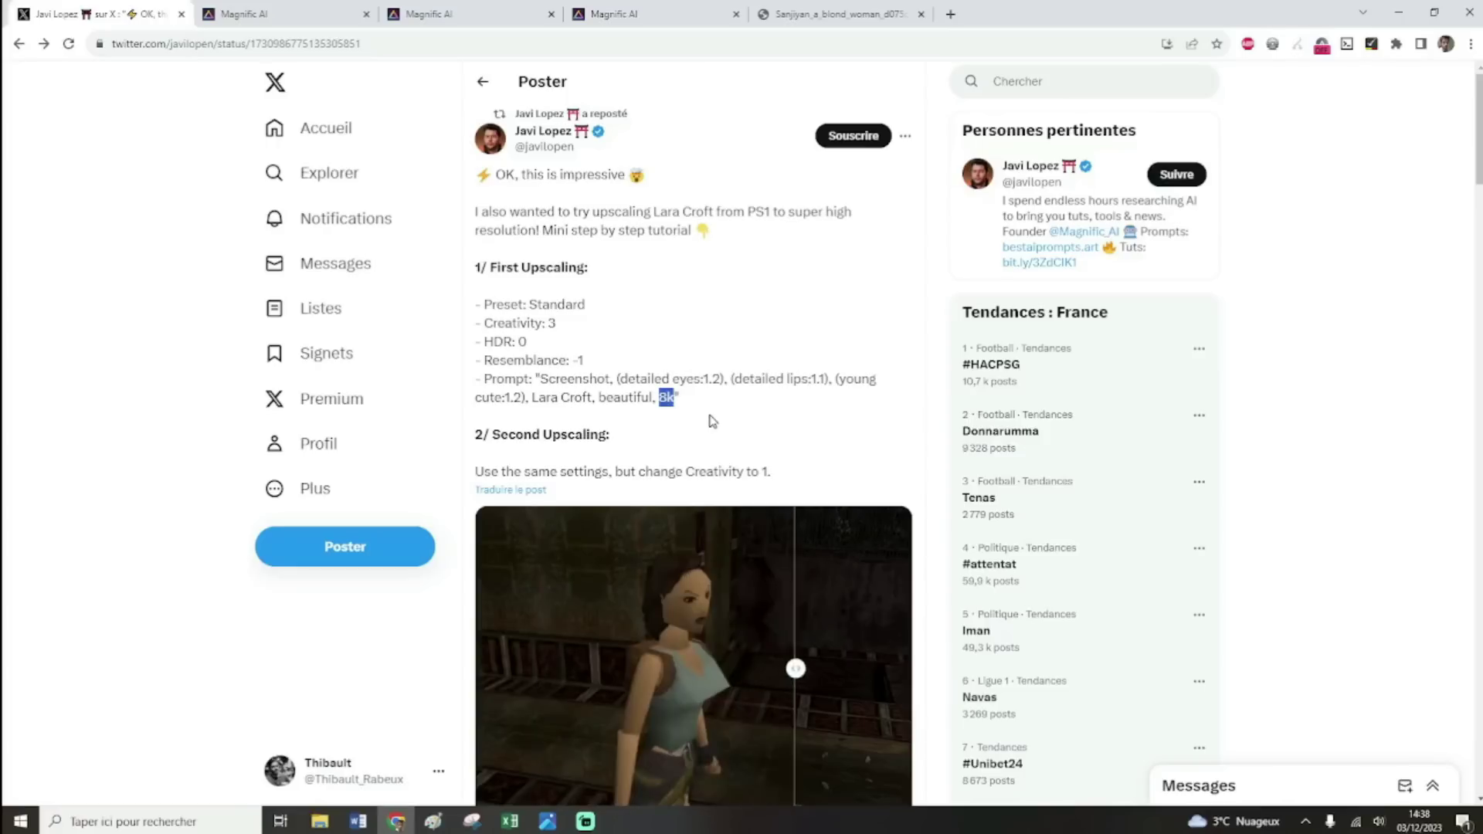
Review the second upscaling instructions in the post.
{"action": "scroll", "coordinate": [707, 420], "scroll_direction": "down", "scroll_amount": 1}
{"action": "left_click_drag", "start_coordinate": [607, 358], "coordinate": [493, 356]}
{"action": "left_click", "coordinate": [709, 372]}
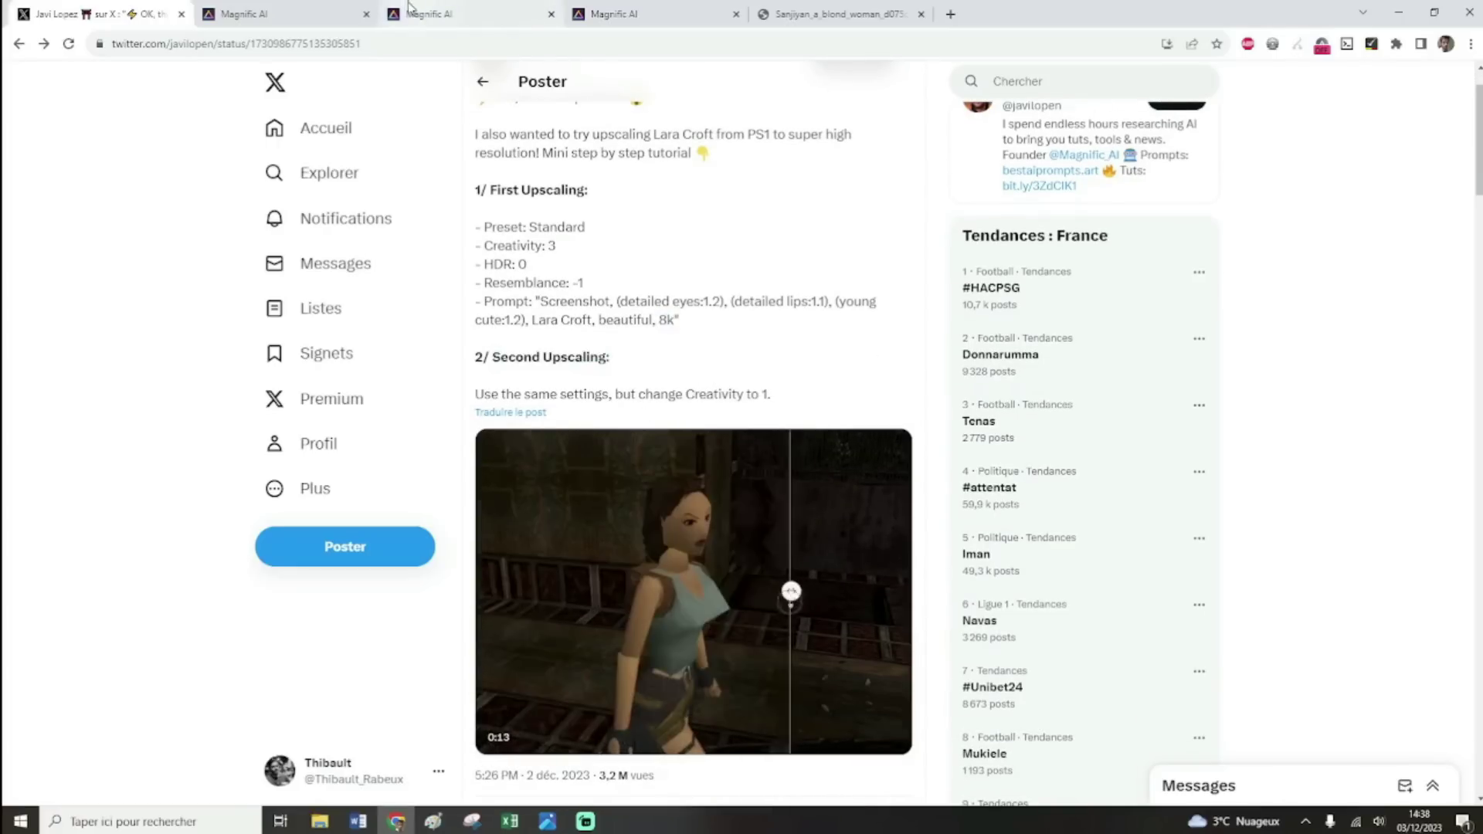
In the Magnific editor, load the original Lara Croft game image as input and paste the copied prompt into the prompt field.
{"action": "left_click", "coordinate": [479, 11]}
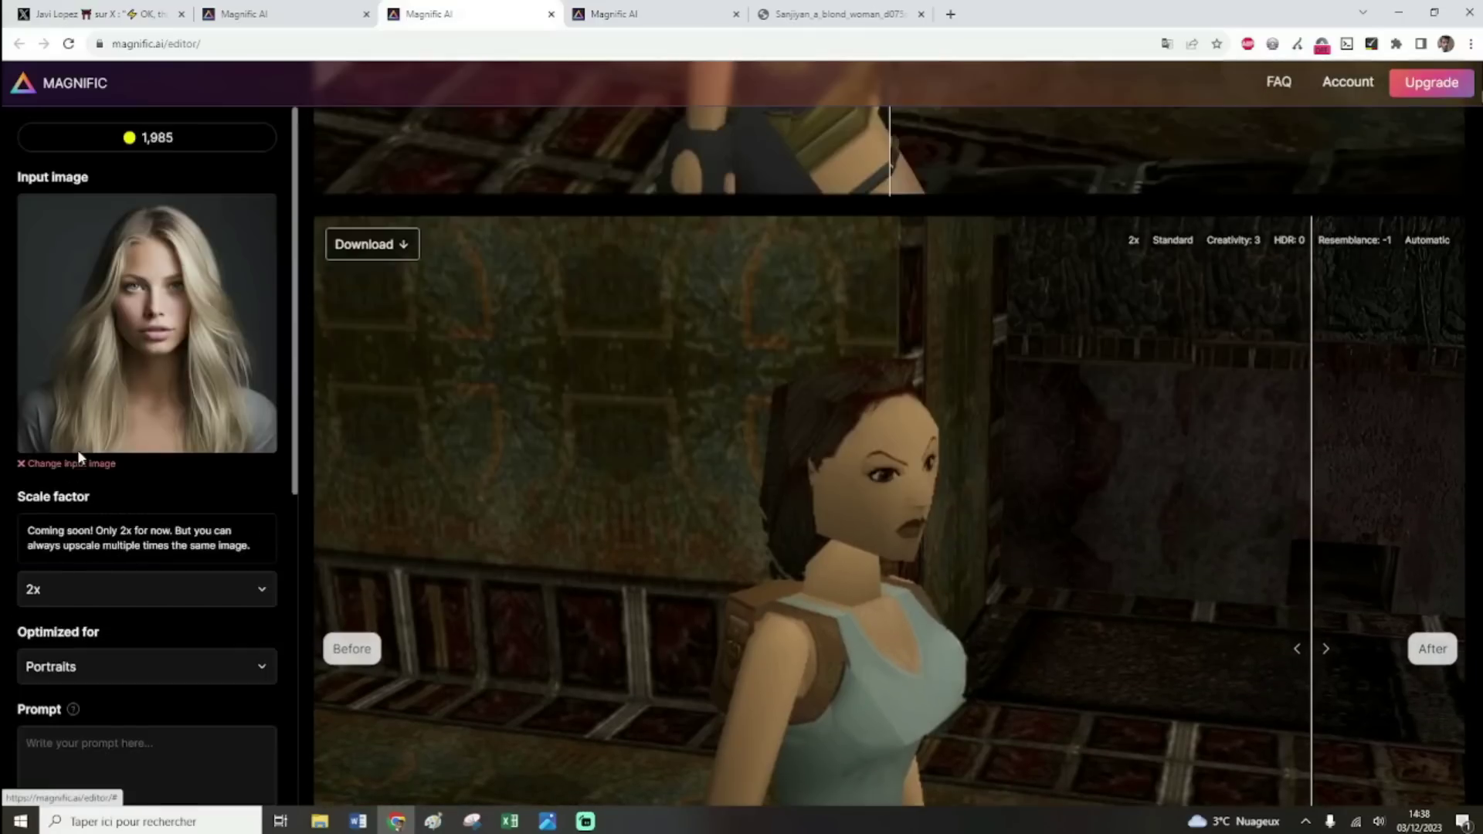
{"action": "scroll", "coordinate": [165, 350], "scroll_direction": "down", "scroll_amount": 1}
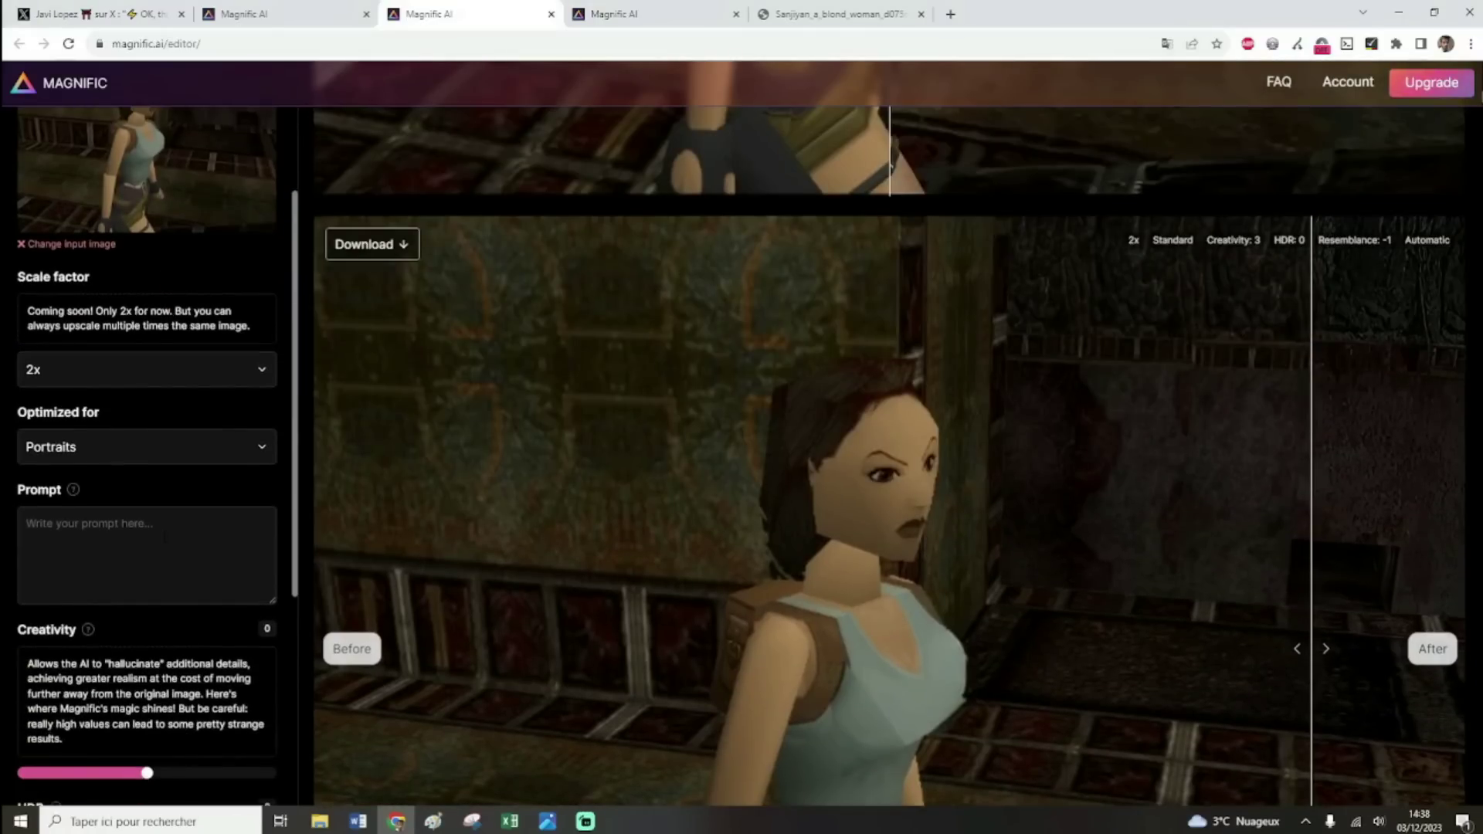
{"action": "left_click", "coordinate": [147, 552]}
{"action": "key", "text": "ctrl+v"}
{"action": "scroll", "coordinate": [147, 552], "scroll_direction": "down", "scroll_amount": 2}
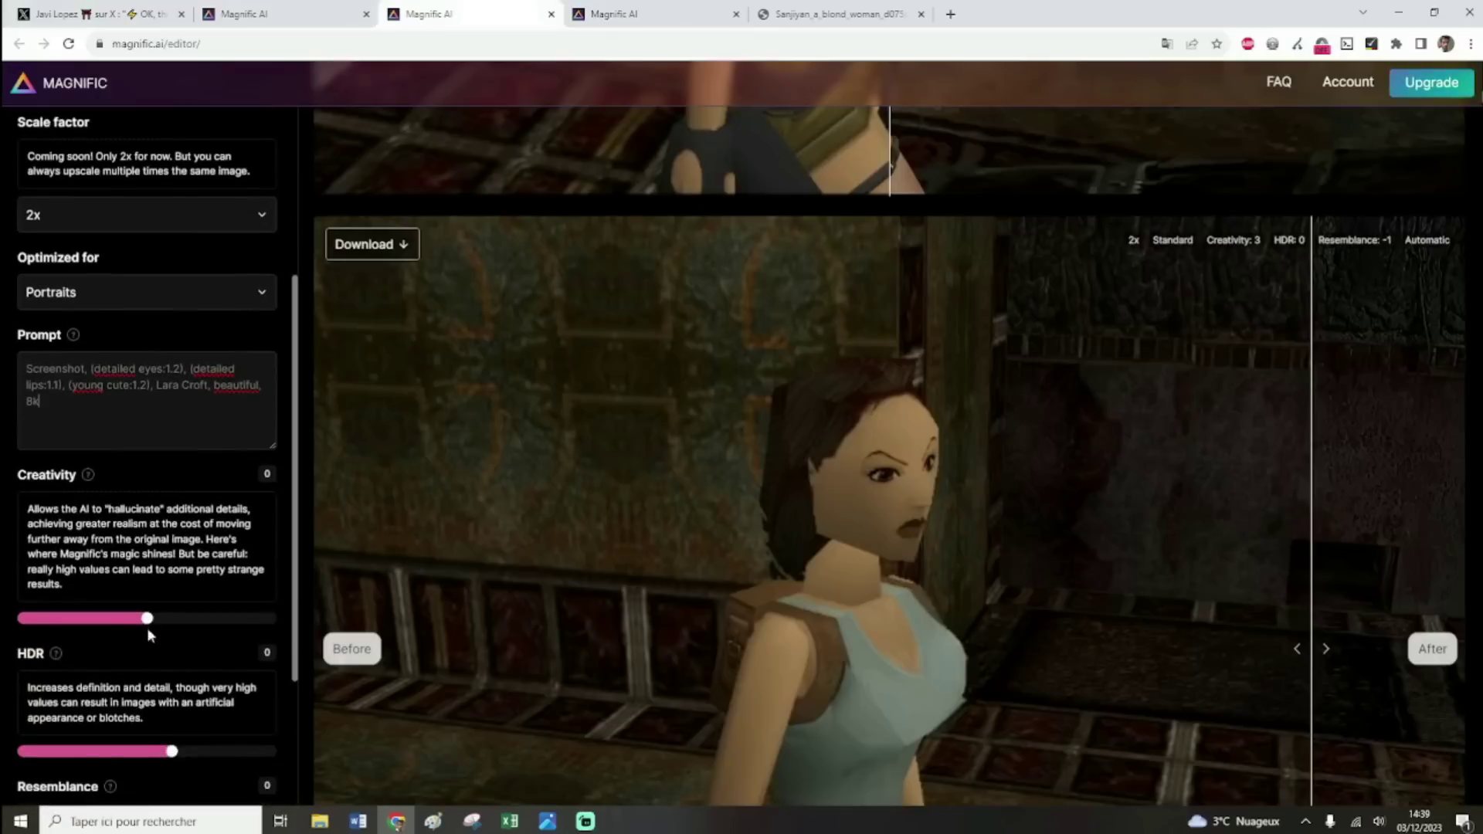
Set Creativity to 3 and check the HDR and Resemblance values.
{"action": "left_click_drag", "start_coordinate": [147, 618], "coordinate": [183, 618]}
{"action": "scroll", "coordinate": [166, 624], "scroll_direction": "down", "scroll_amount": 1}
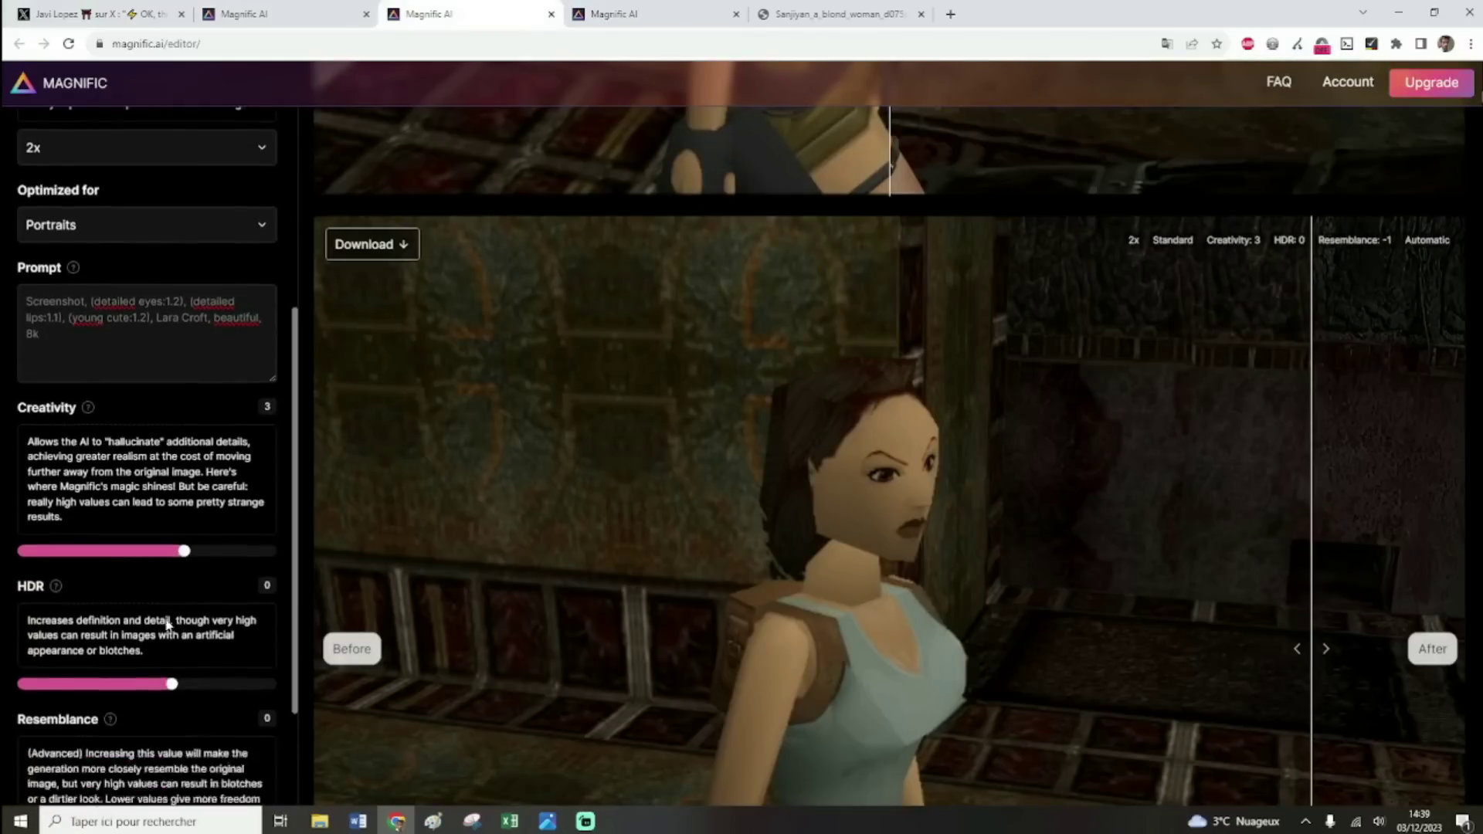
{"action": "scroll", "coordinate": [166, 625], "scroll_direction": "down", "scroll_amount": 2}
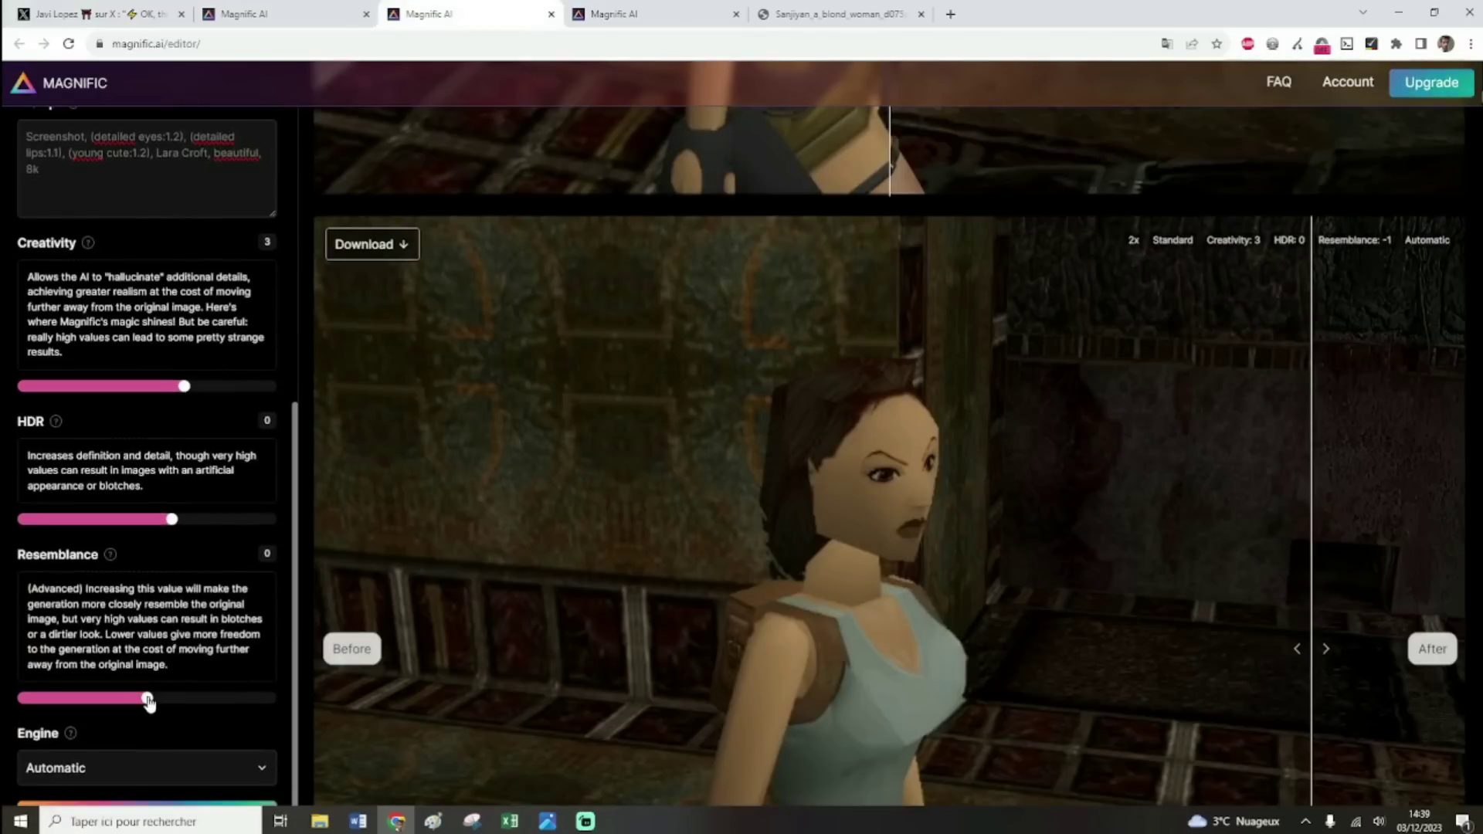
Compare the PS1 Lara Croft image with its first upscaling by sweeping the comparison divider across it.
{"action": "scroll", "coordinate": [1231, 560], "scroll_direction": "down", "scroll_amount": 1}
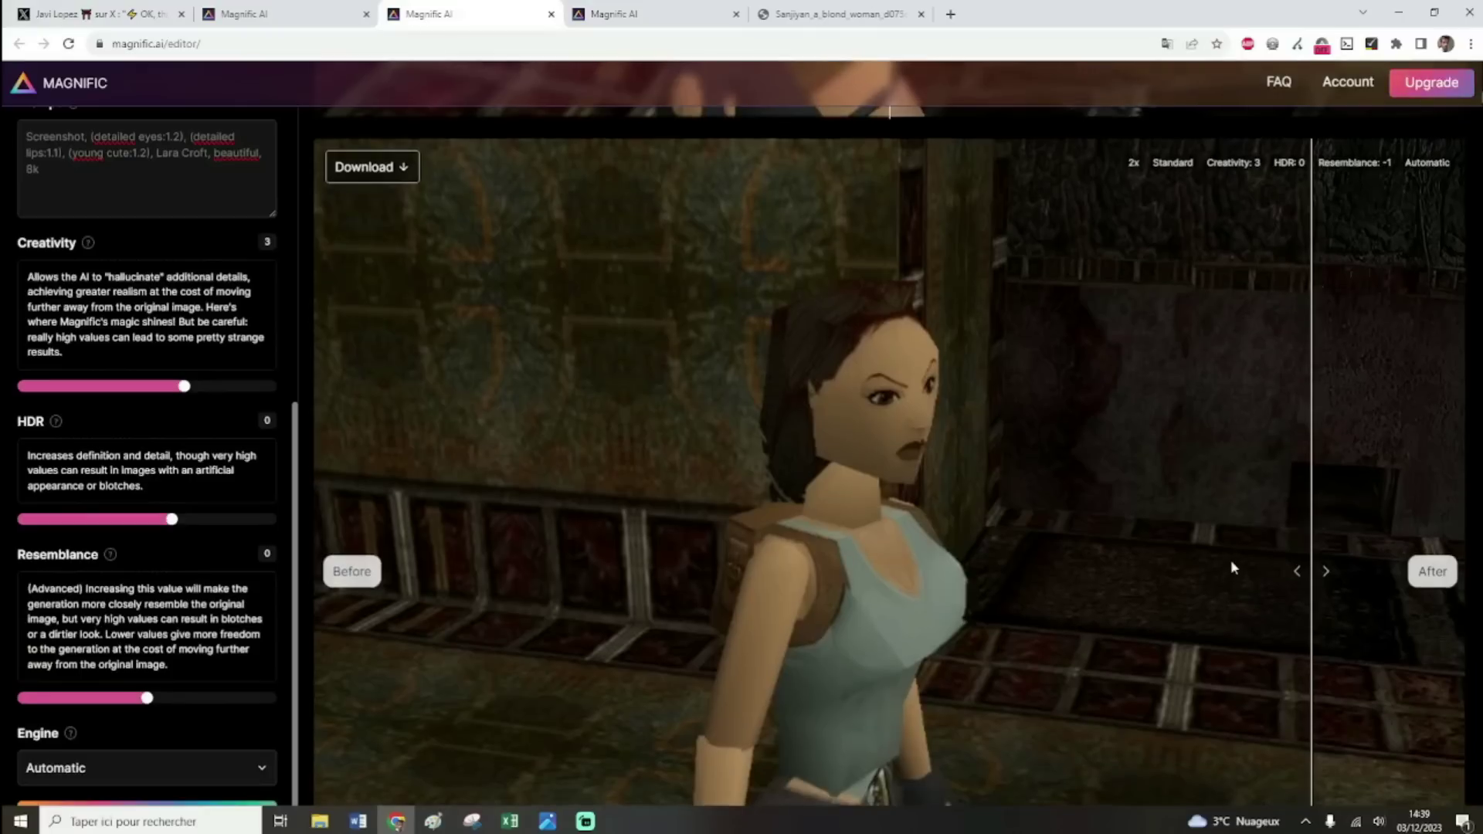
{"action": "scroll", "coordinate": [1267, 533], "scroll_direction": "down", "scroll_amount": 1}
{"action": "left_click_drag", "start_coordinate": [1296, 497], "coordinate": [549, 481]}
{"action": "scroll", "coordinate": [1002, 479], "scroll_direction": "down", "scroll_amount": 1}
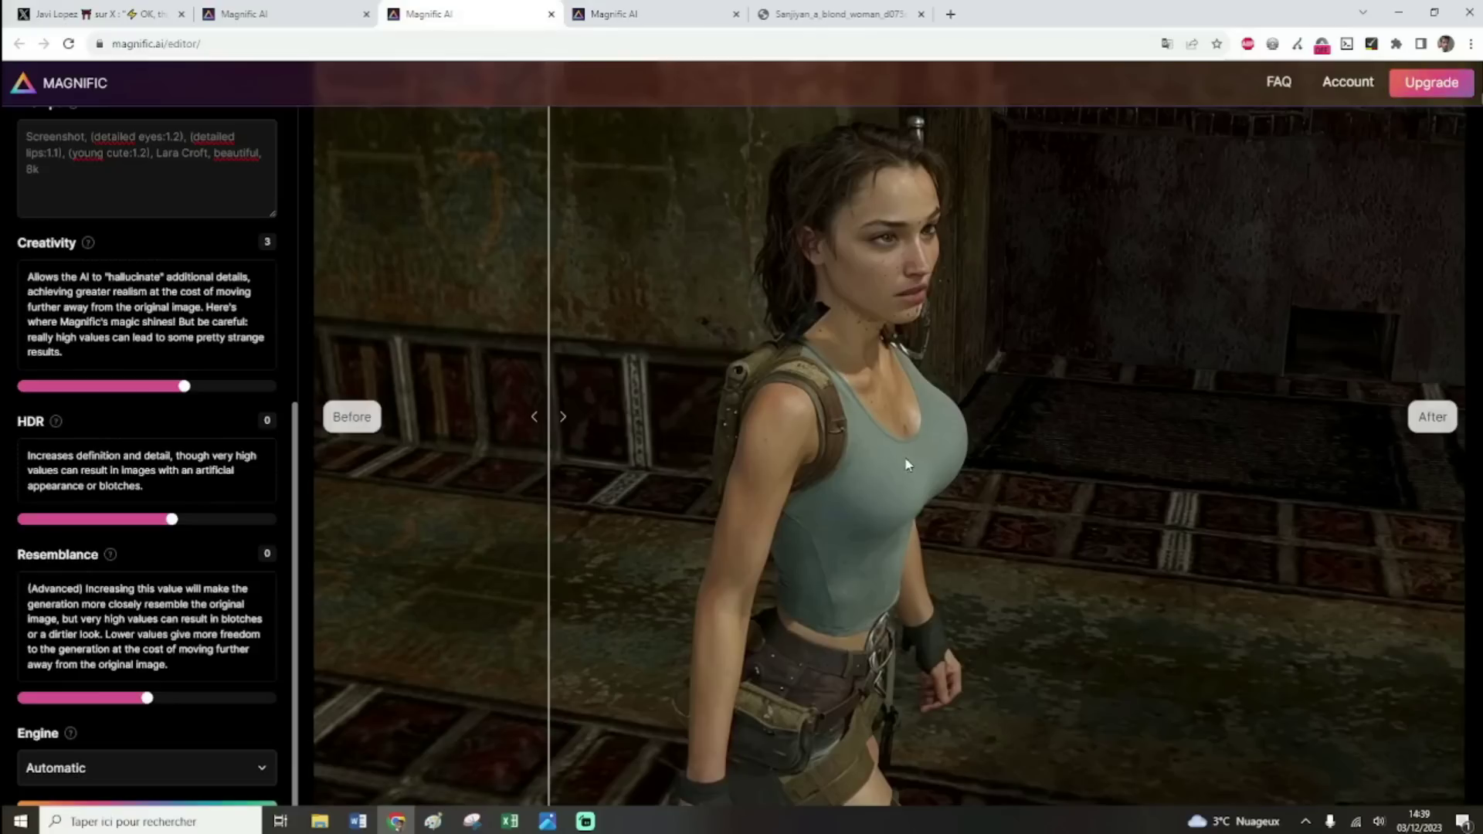
Collapse the Resemblance and HDR descriptions and check the final size and credit cost of the upscale.
{"action": "scroll", "coordinate": [199, 744], "scroll_direction": "down", "scroll_amount": 1}
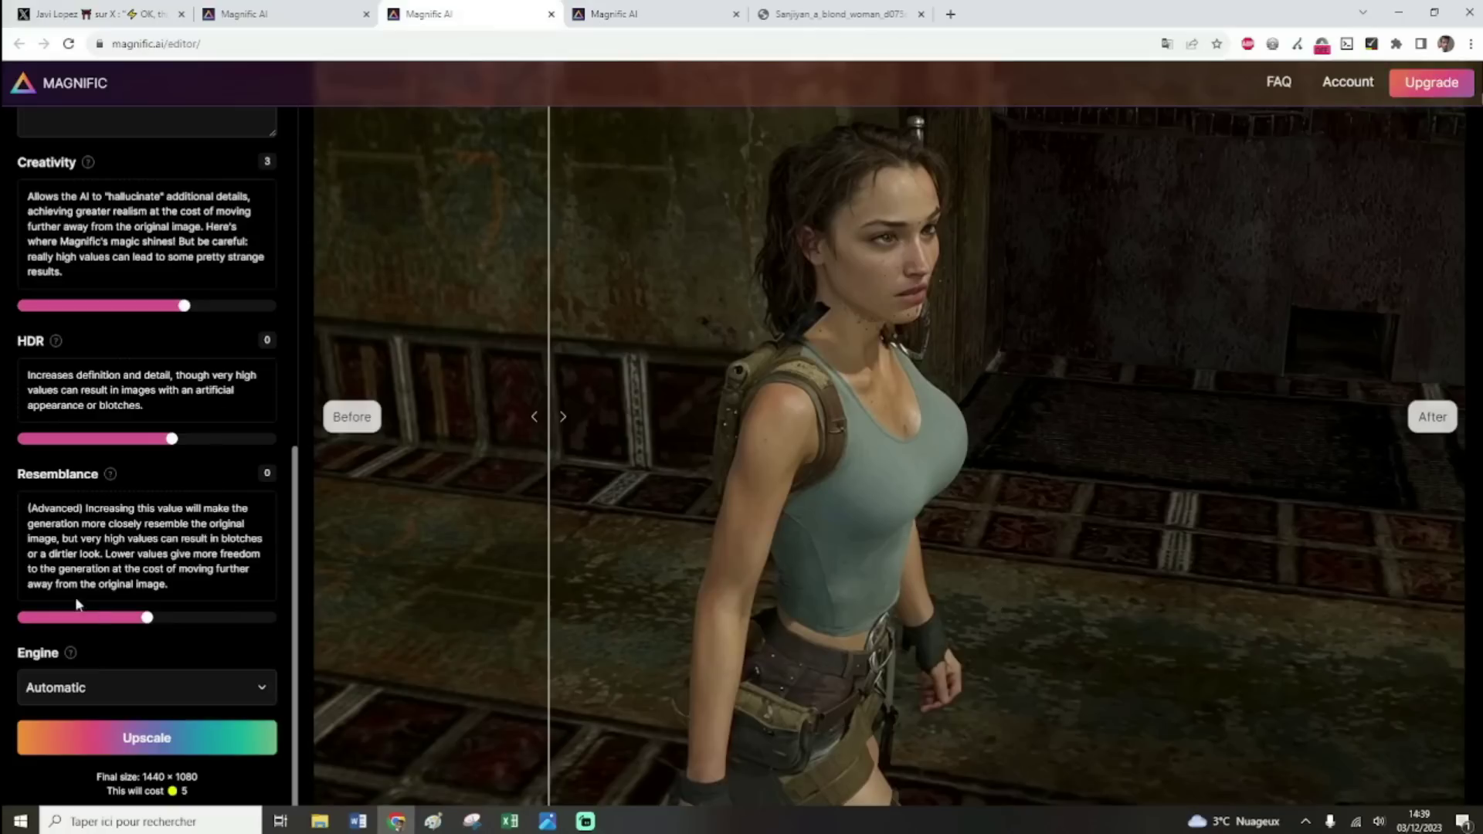
{"action": "left_click", "coordinate": [107, 474]}
{"action": "left_click", "coordinate": [54, 461]}
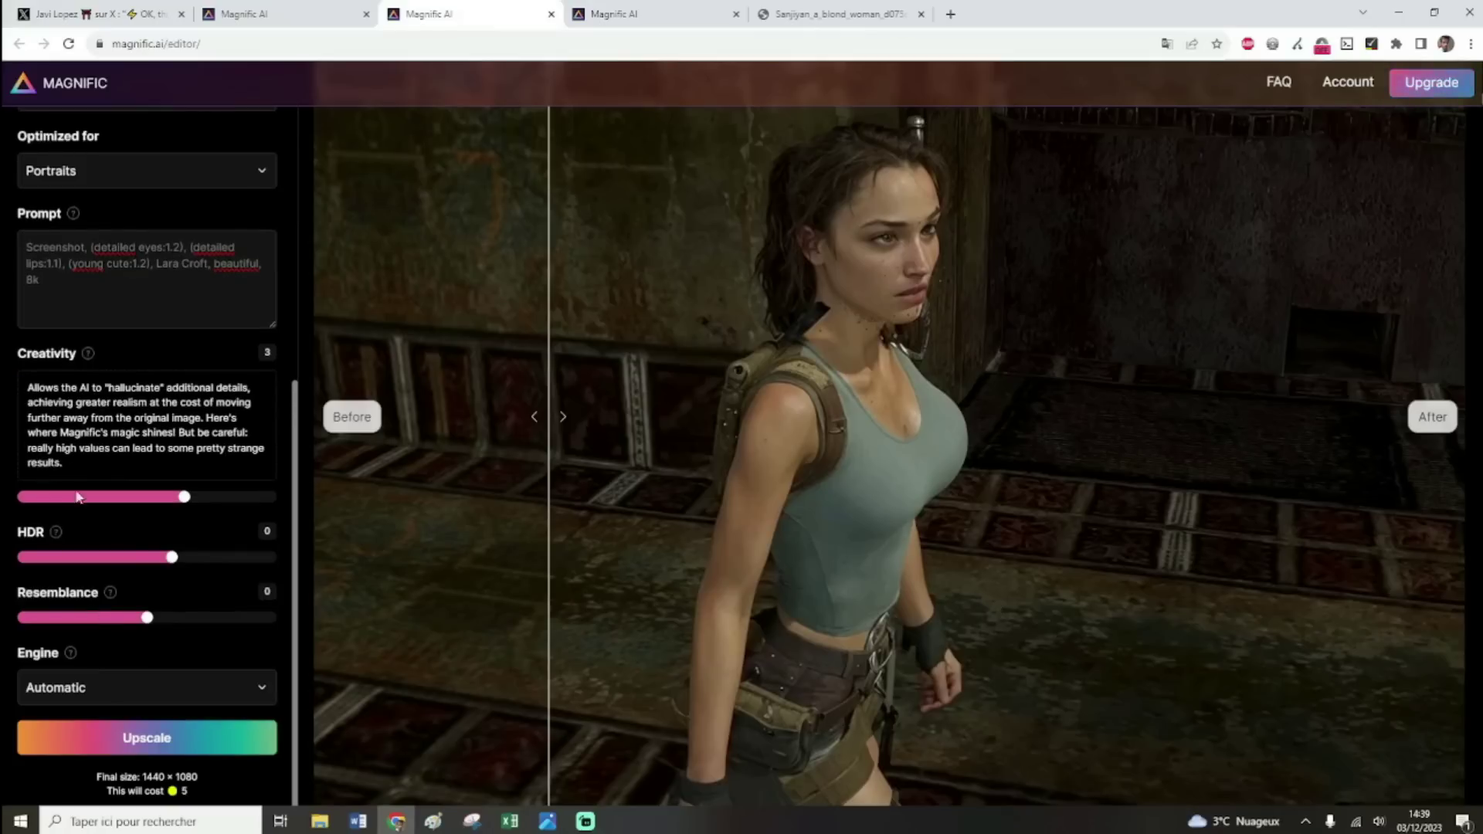
{"action": "left_click_drag", "start_coordinate": [193, 789], "coordinate": [181, 791]}
{"action": "left_click", "coordinate": [216, 800]}
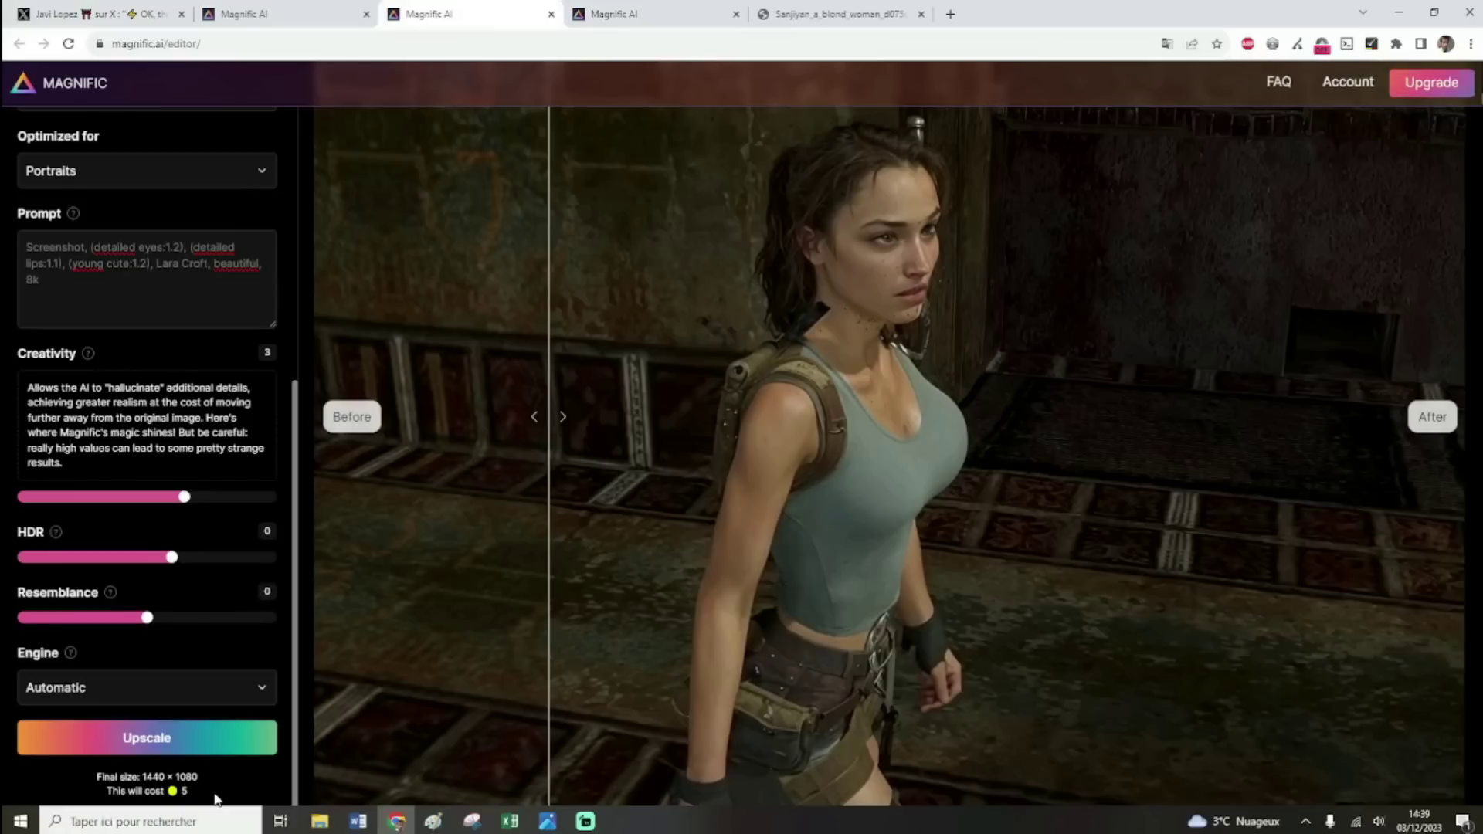
Replace the input image with the "original magnific" file from the magnific AI folder and check its upscale size and cost.
{"action": "scroll", "coordinate": [141, 303], "scroll_direction": "up", "scroll_amount": 5}
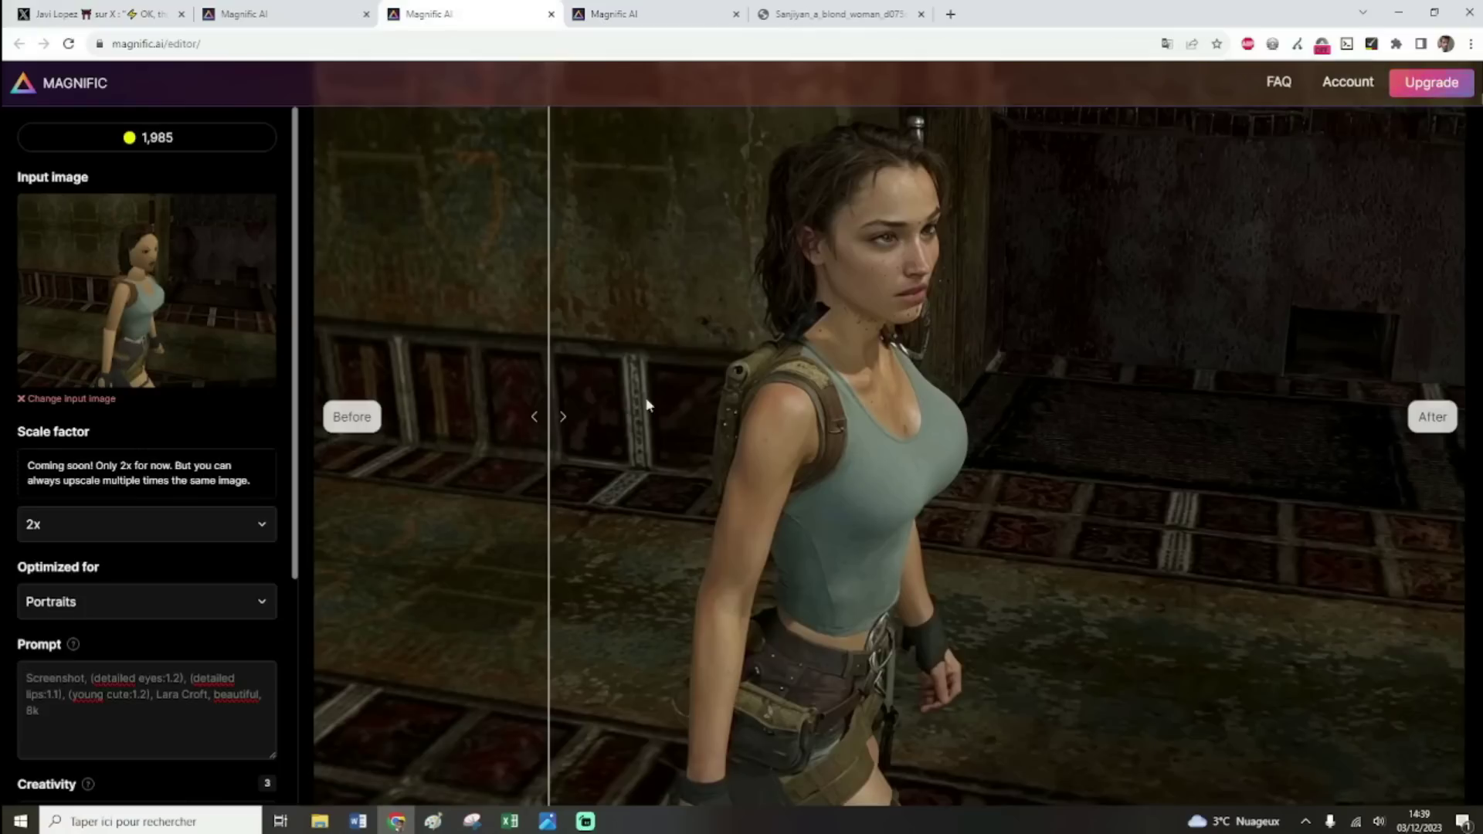
{"action": "left_click", "coordinate": [82, 396]}
{"action": "left_click", "coordinate": [319, 821]}
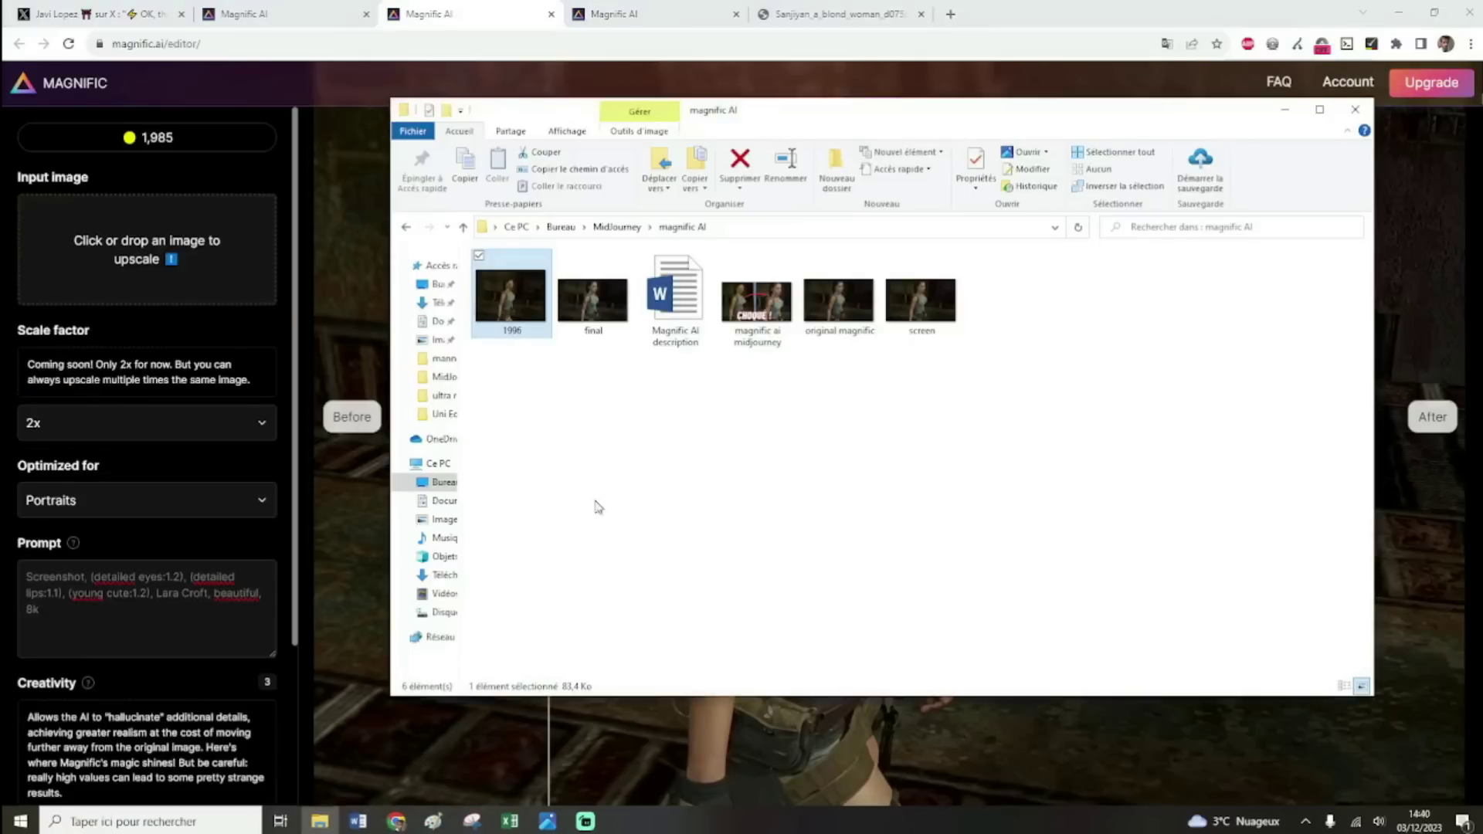
{"action": "left_click", "coordinate": [818, 312]}
{"action": "left_click_drag", "start_coordinate": [852, 306], "coordinate": [183, 274]}
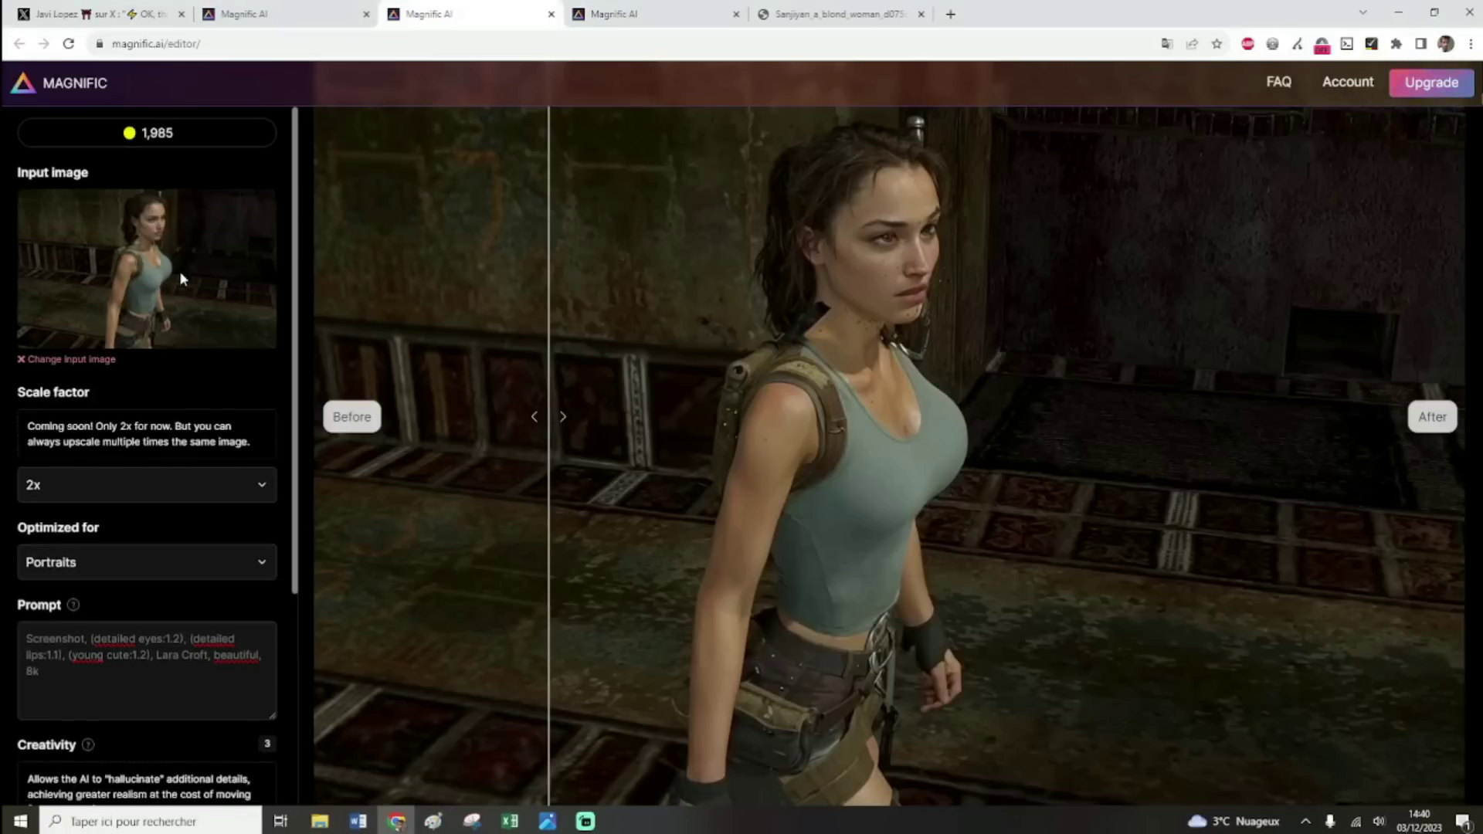
{"action": "scroll", "coordinate": [179, 271], "scroll_direction": "down", "scroll_amount": 5}
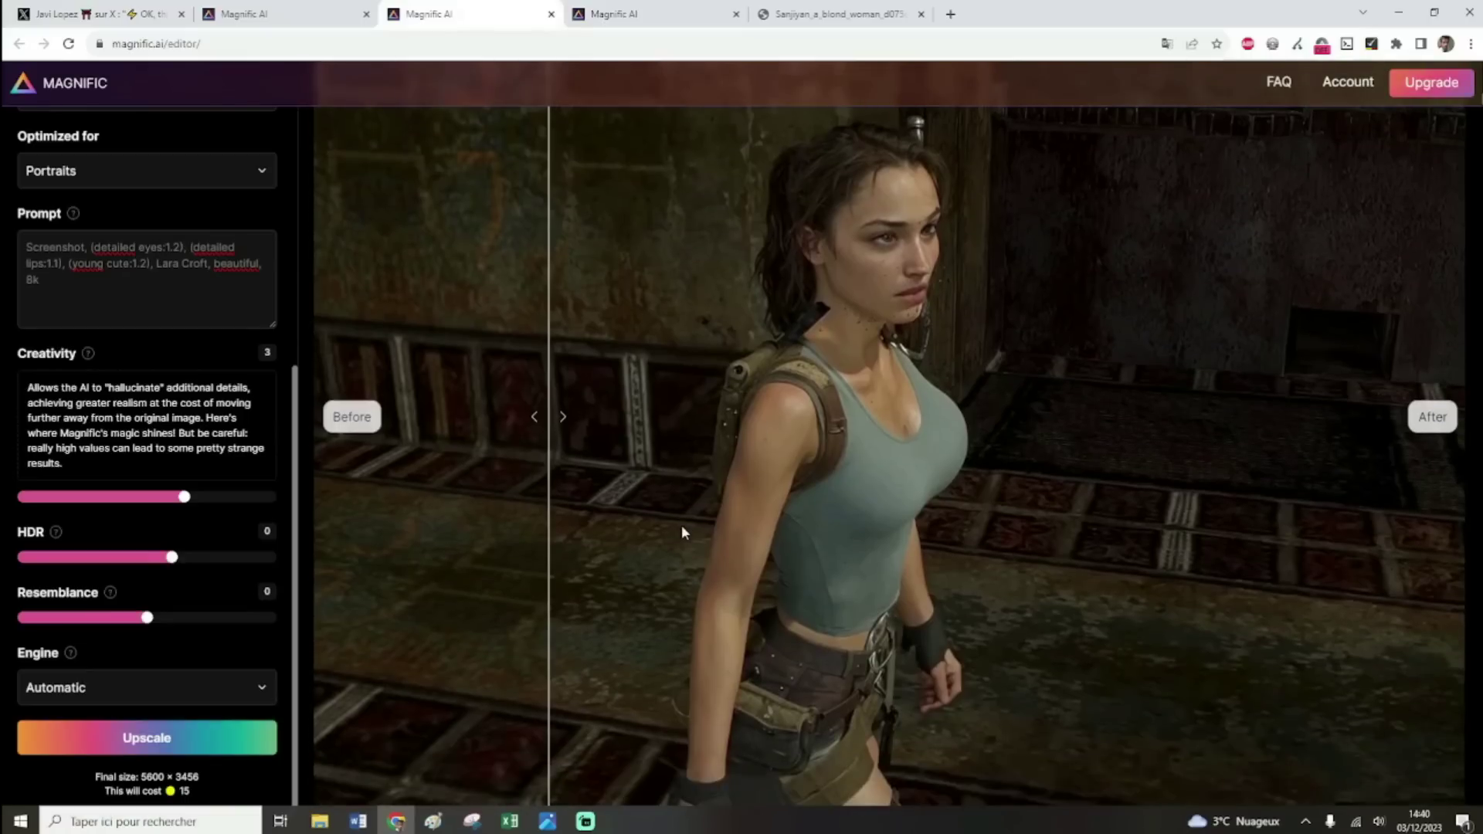
Reveal the whole upscaled Lara Croft image and capture that area with the screen capture tool.
{"action": "left_click_drag", "start_coordinate": [549, 424], "coordinate": [321, 428]}
{"action": "left_click", "coordinate": [472, 821]}
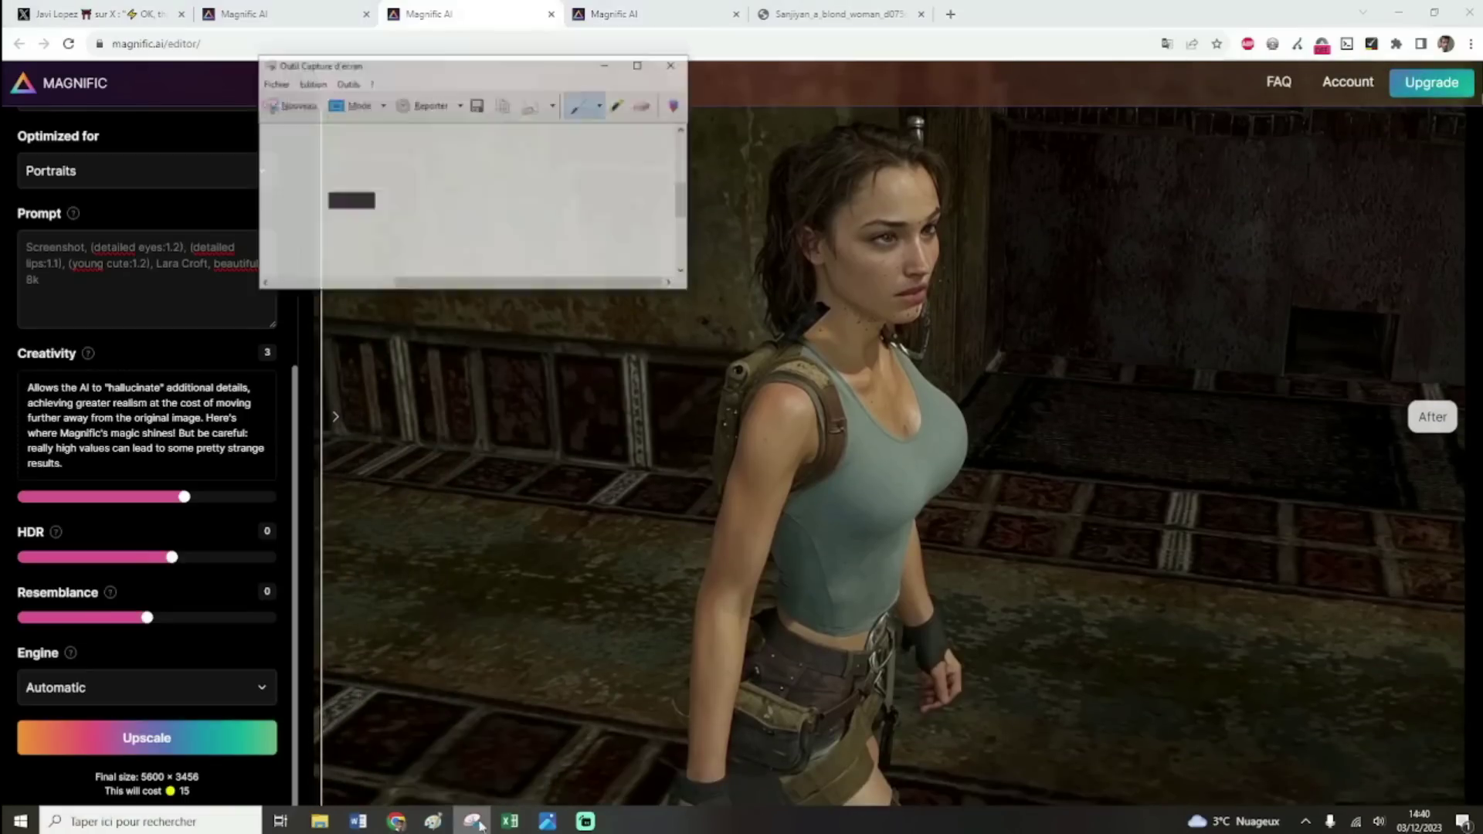
{"action": "left_click", "coordinate": [267, 53]}
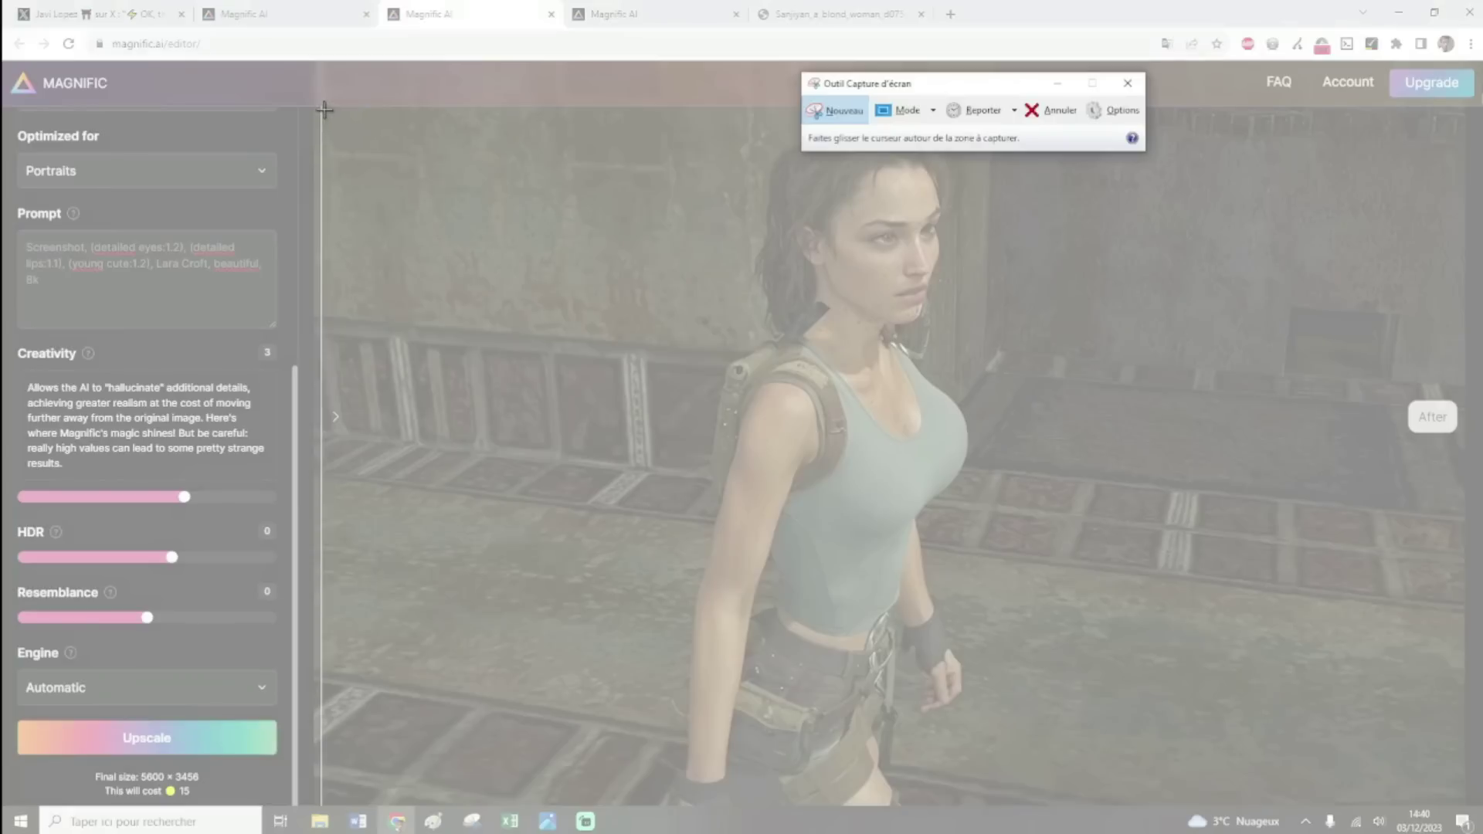
{"action": "left_click_drag", "start_coordinate": [324, 108], "coordinate": [1402, 813]}
{"action": "left_click", "coordinate": [1392, 13]}
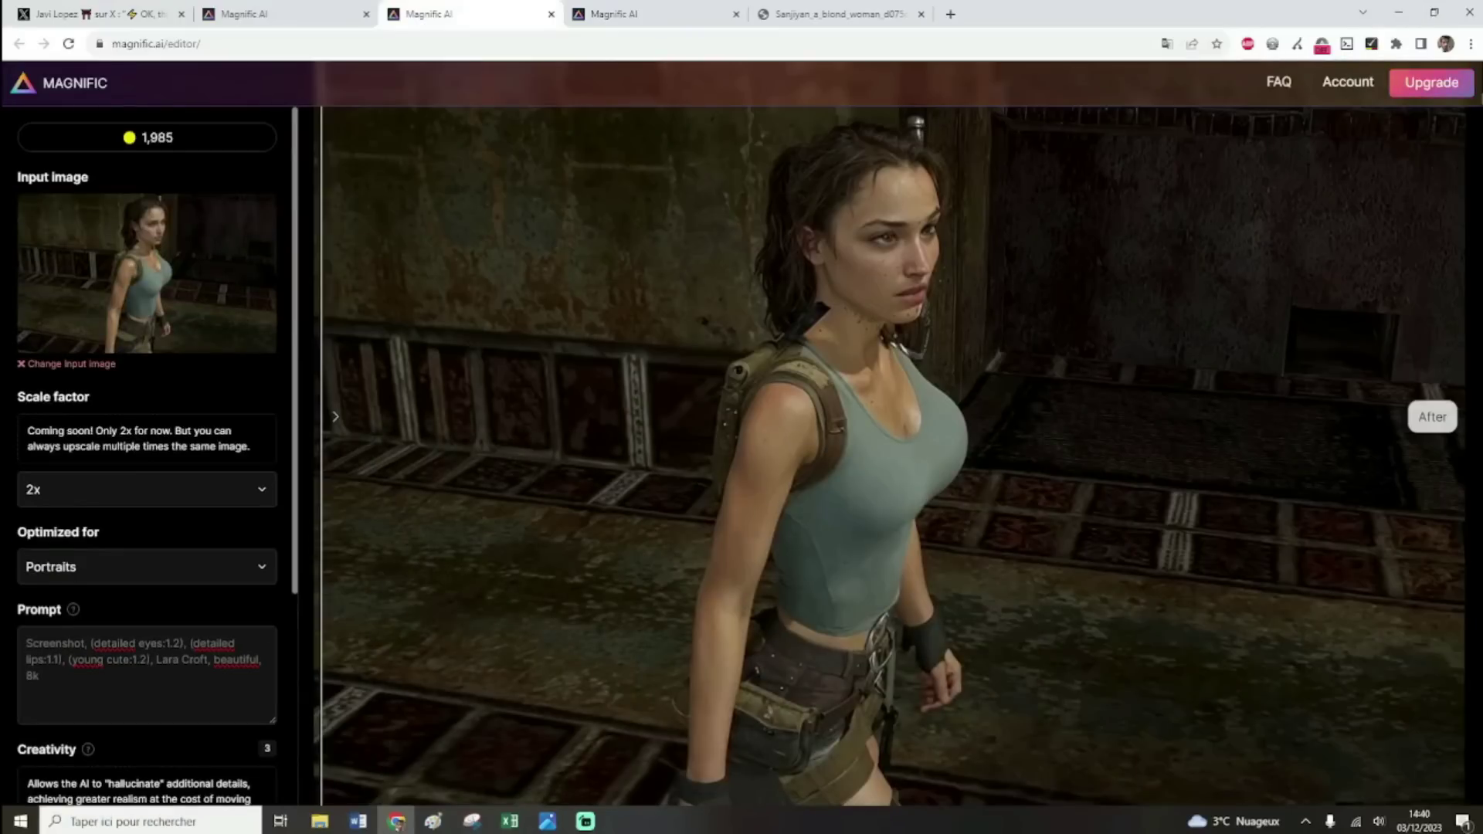
Replace the input image with the "screen" file from the magnific AI folder.
{"action": "left_click", "coordinate": [85, 363]}
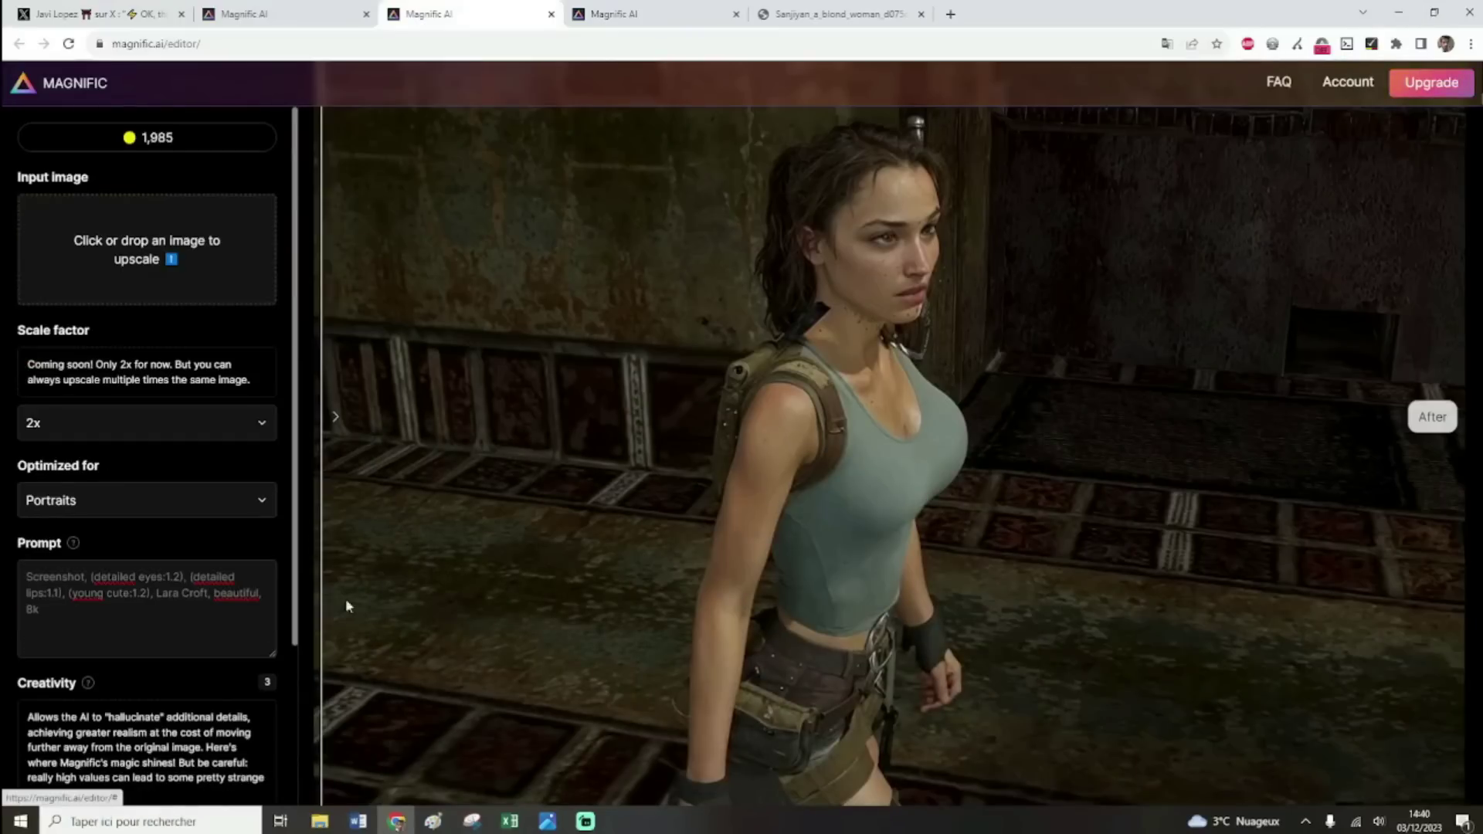
{"action": "left_click", "coordinate": [319, 822]}
{"action": "left_click", "coordinate": [920, 309]}
{"action": "left_click_drag", "start_coordinate": [921, 303], "coordinate": [155, 247]}
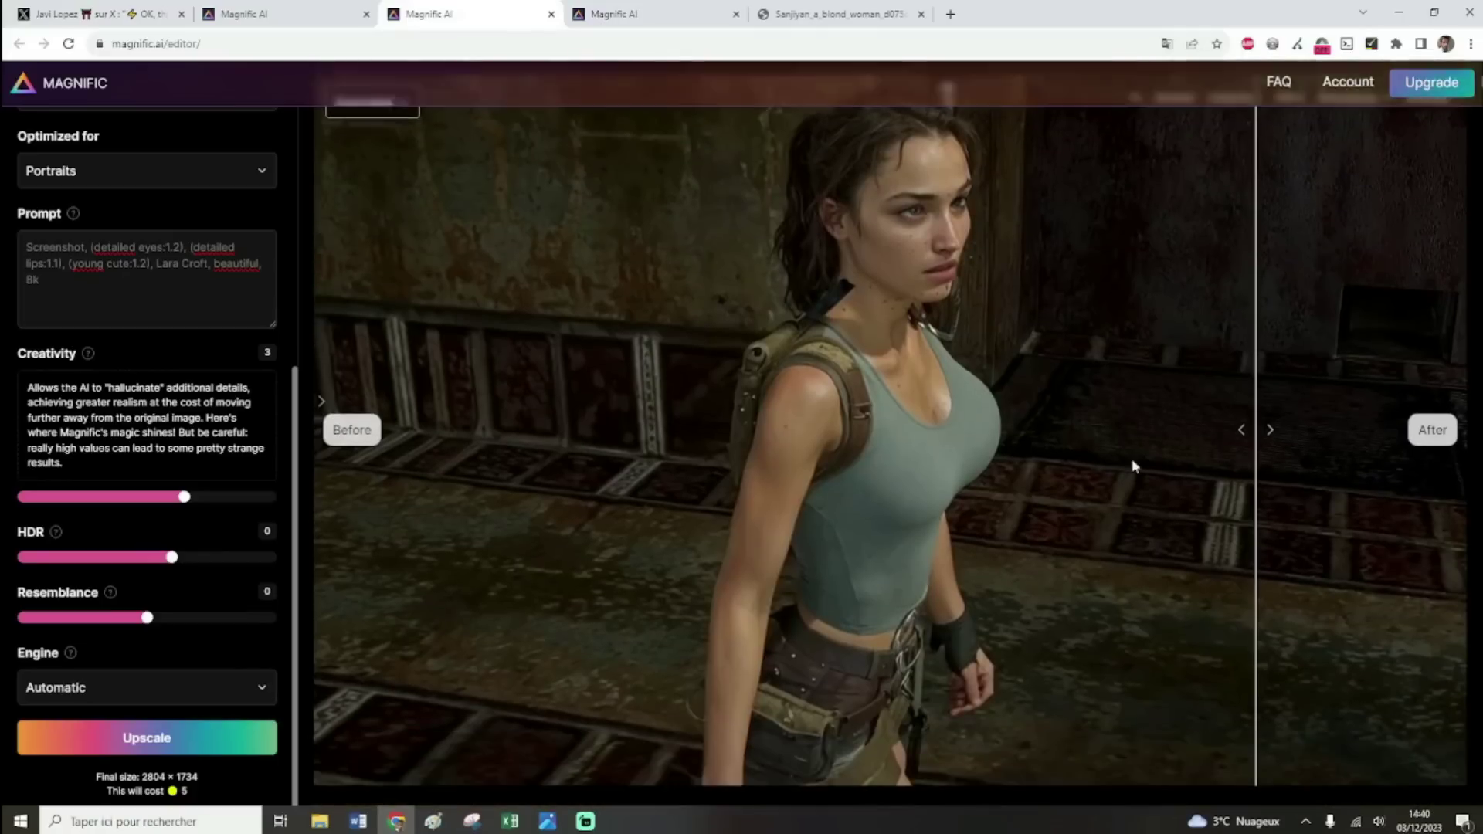
Compare the before and after versions of the second Lara Croft upscalings, including the Films & Photography one with Creativity -1.
{"action": "left_click_drag", "start_coordinate": [1260, 429], "coordinate": [491, 394]}
{"action": "scroll", "coordinate": [1257, 397], "scroll_direction": "up", "scroll_amount": 1}
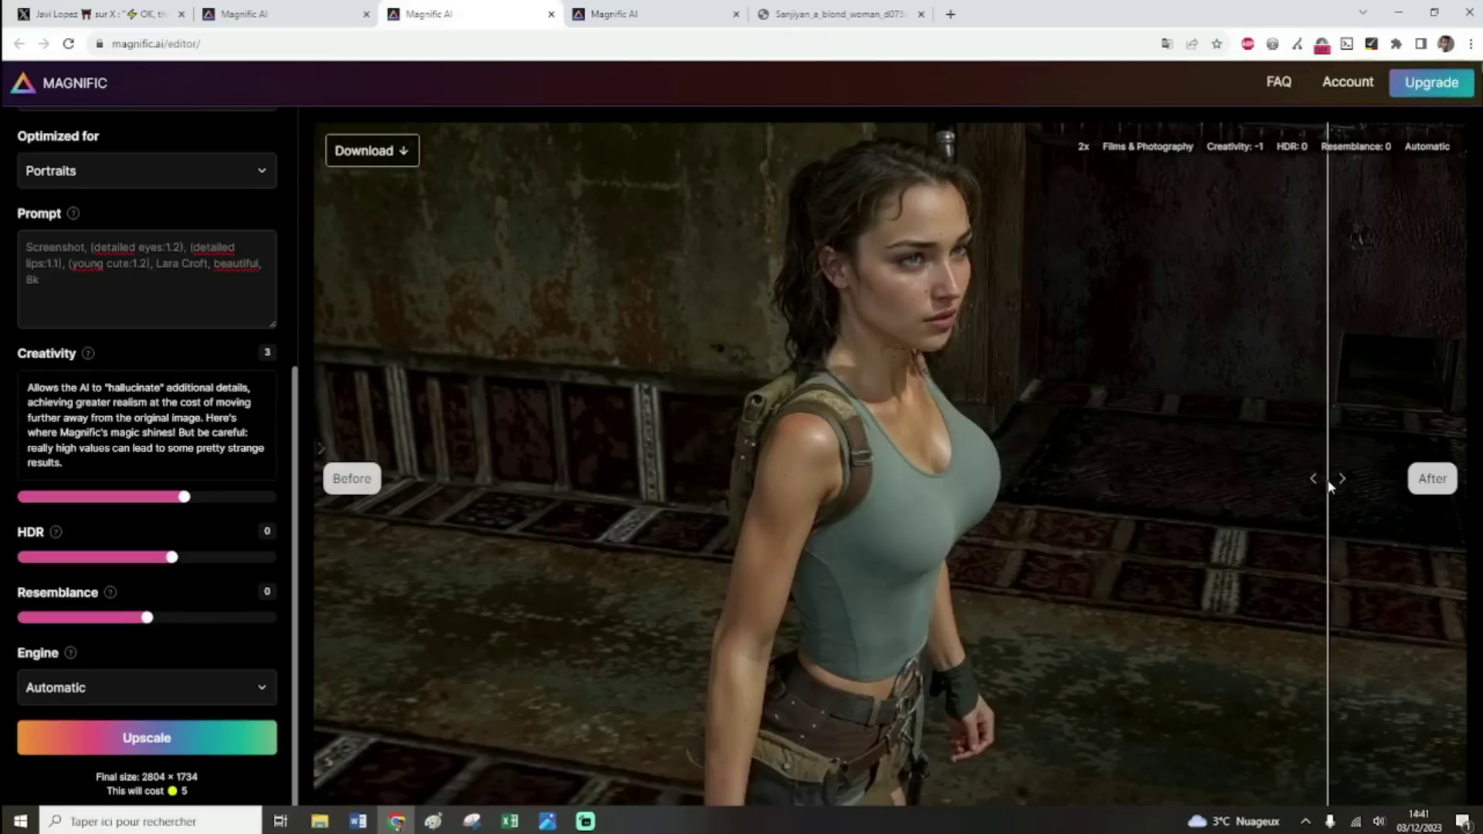
{"action": "left_click_drag", "start_coordinate": [1328, 483], "coordinate": [477, 456]}
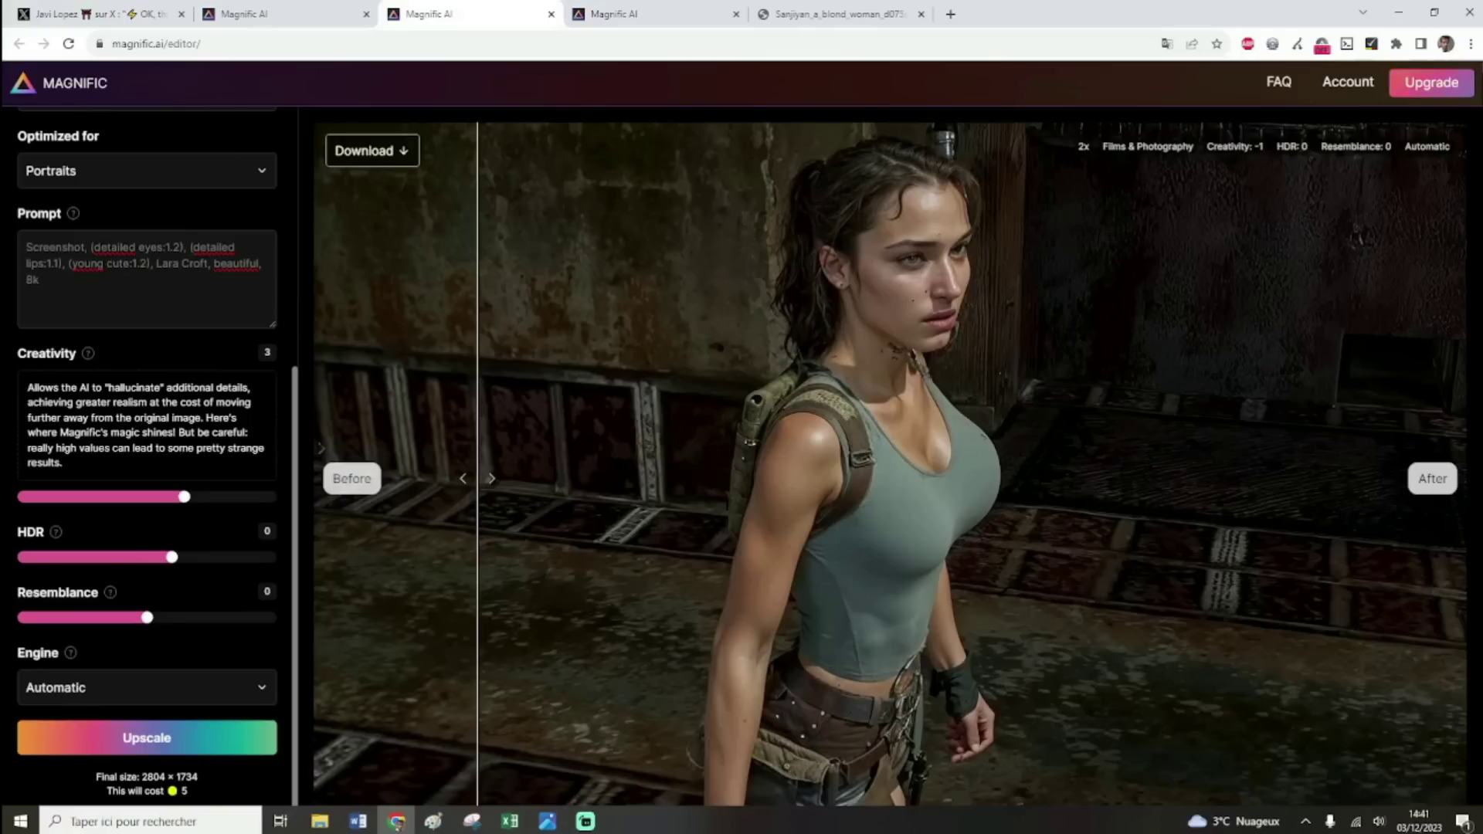
Compare the red-haired woman in the loft before and after upscaling, moving the divider across the whole scene.
{"action": "scroll", "coordinate": [1165, 384], "scroll_direction": "down", "scroll_amount": 5}
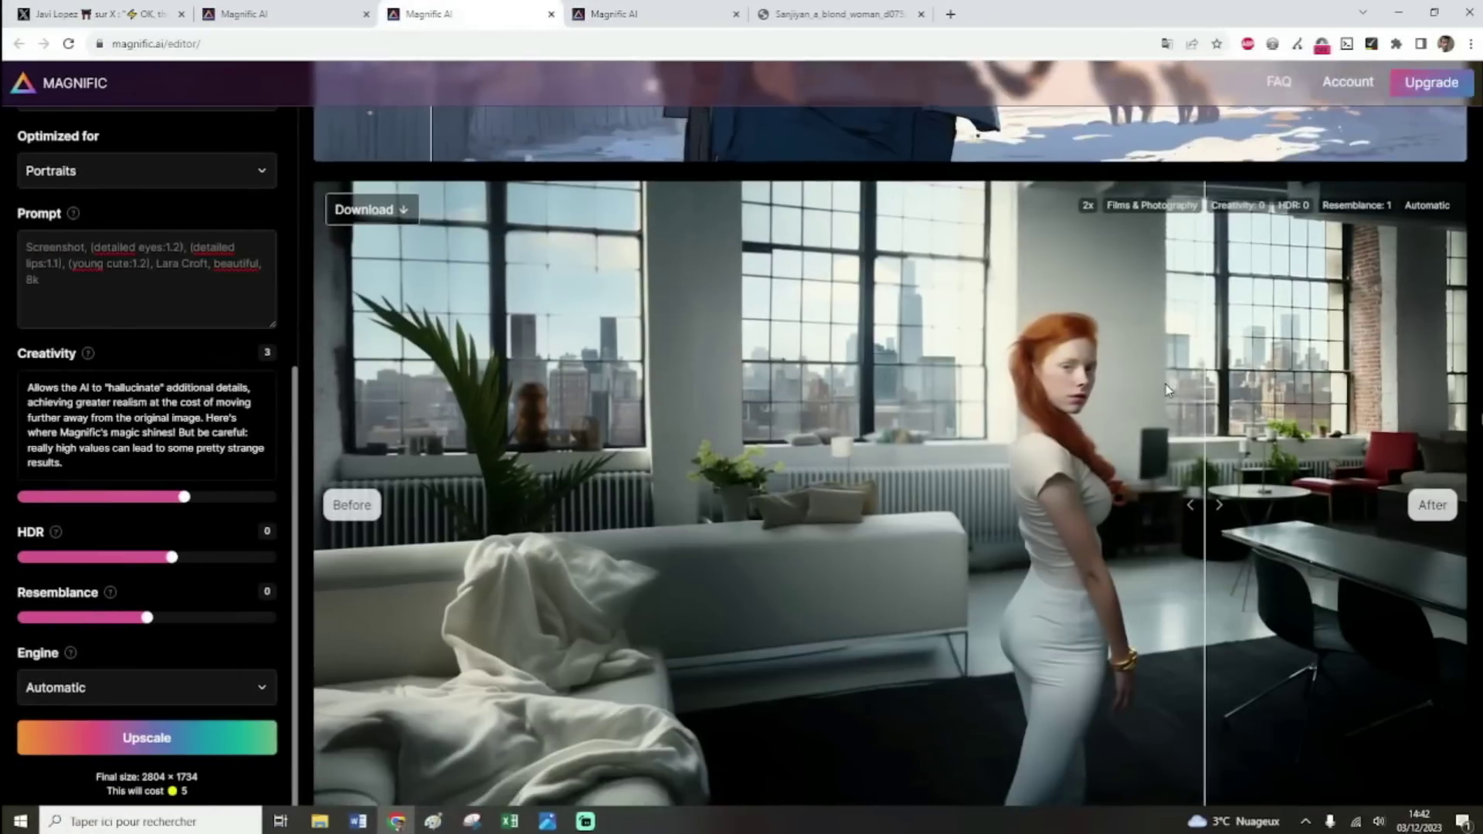
{"action": "left_click_drag", "start_coordinate": [1207, 432], "coordinate": [896, 426]}
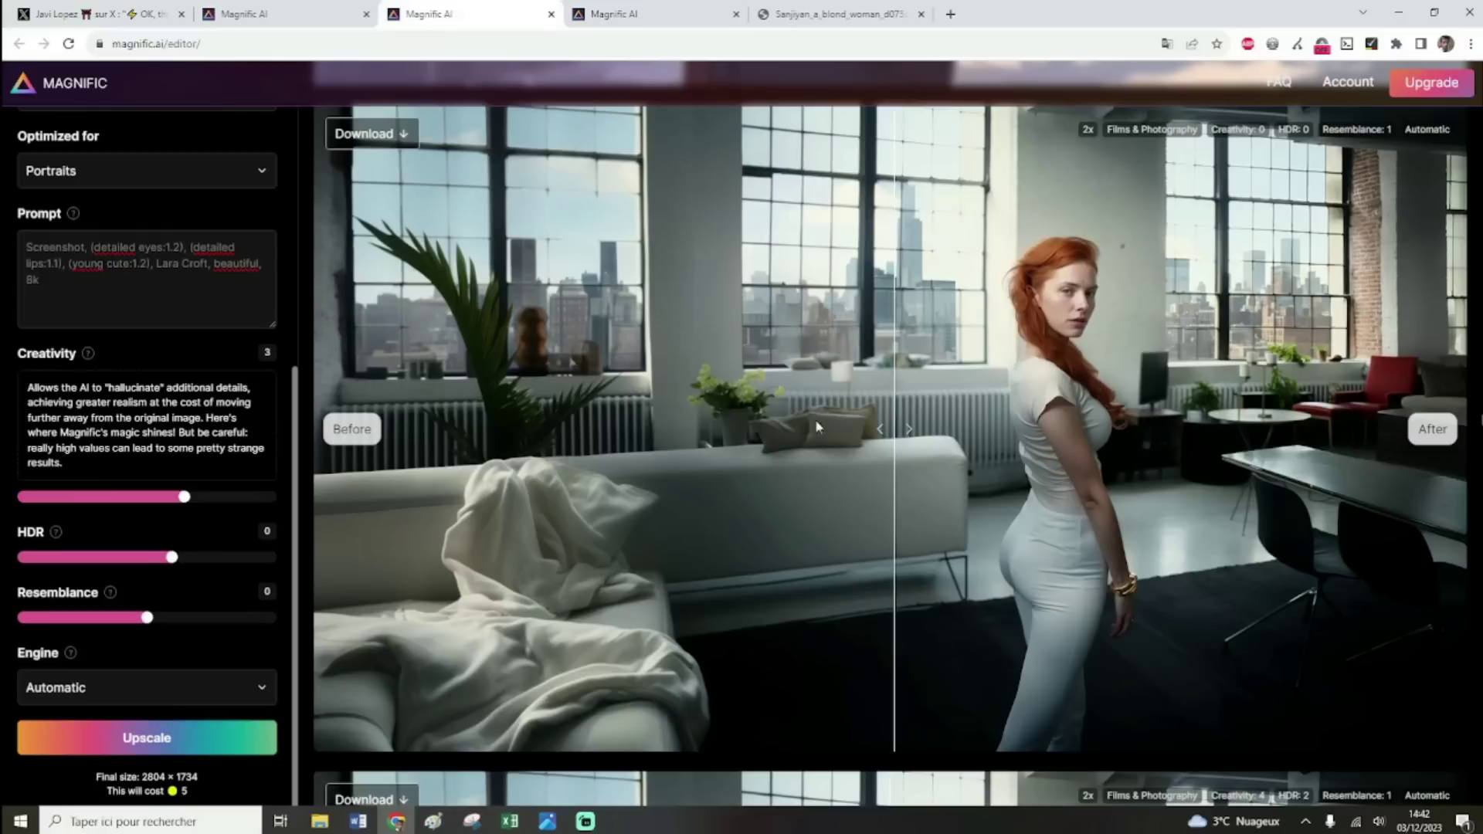
{"action": "left_click_drag", "start_coordinate": [884, 442], "coordinate": [314, 451]}
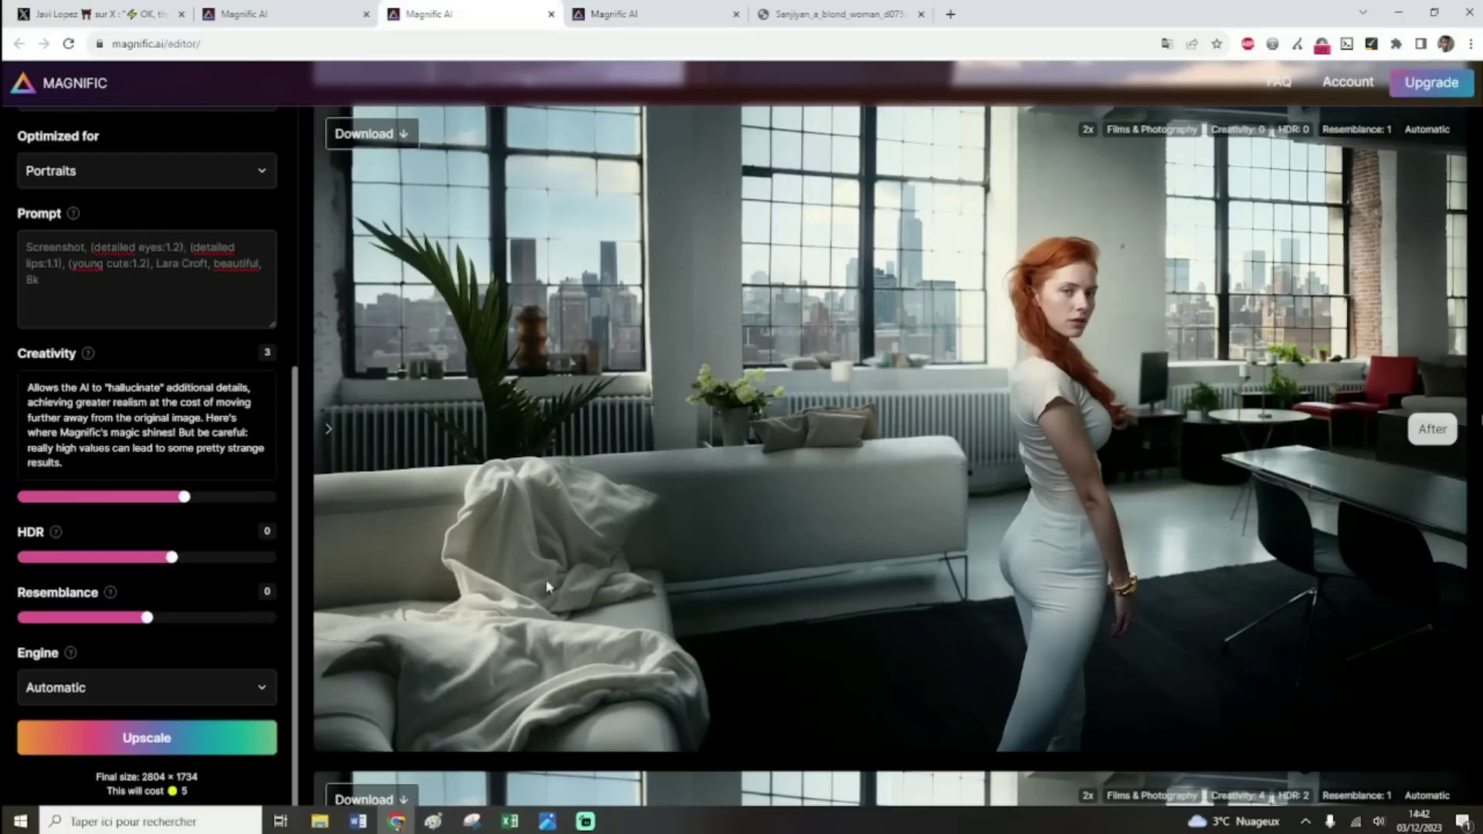
{"action": "left_click_drag", "start_coordinate": [329, 435], "coordinate": [332, 468]}
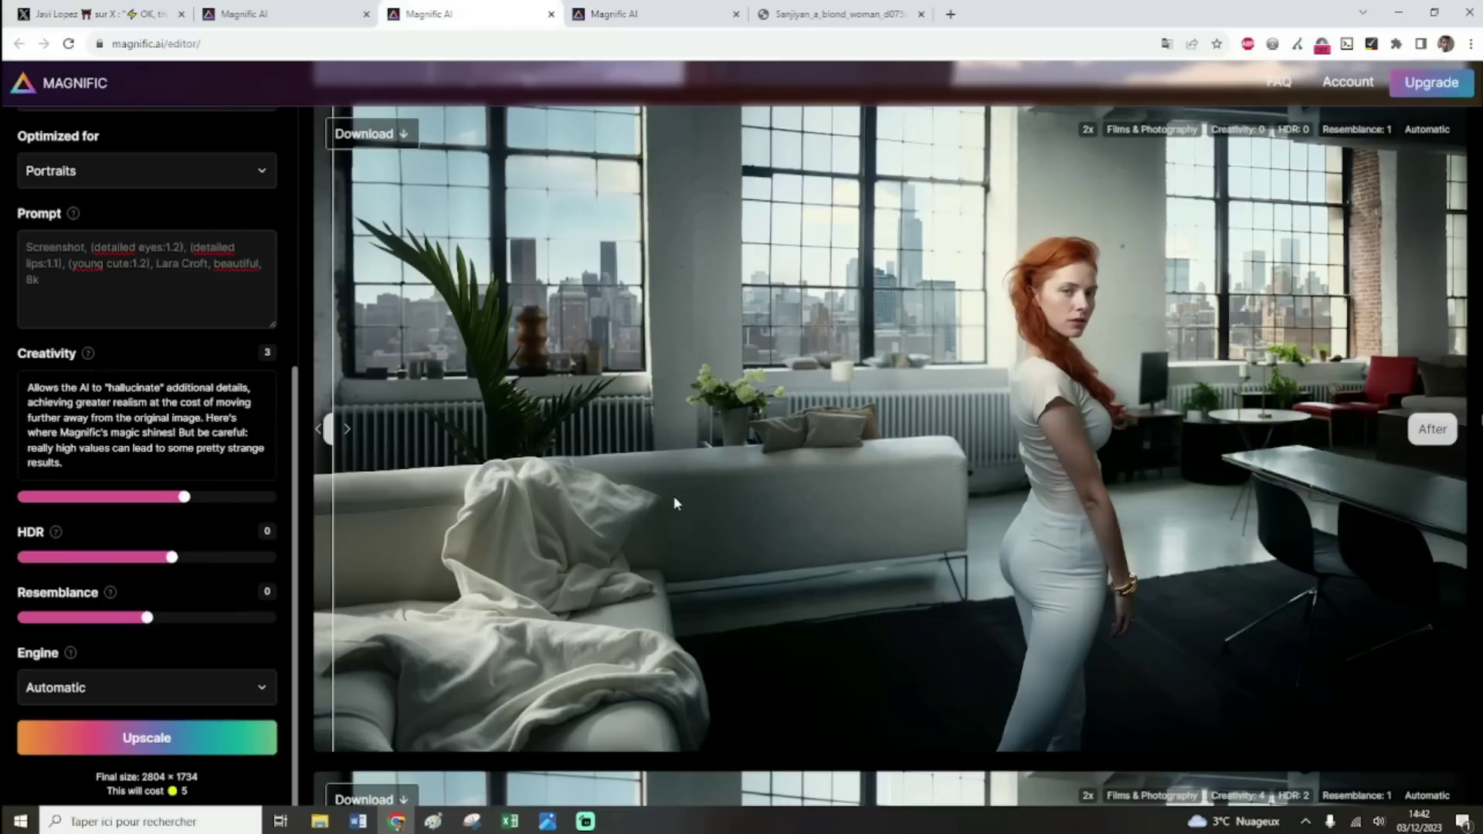
Review the monthly Magnific subscription plans and inspect the original long-haired blonde woman portrait up close.
{"action": "left_click", "coordinate": [691, 11]}
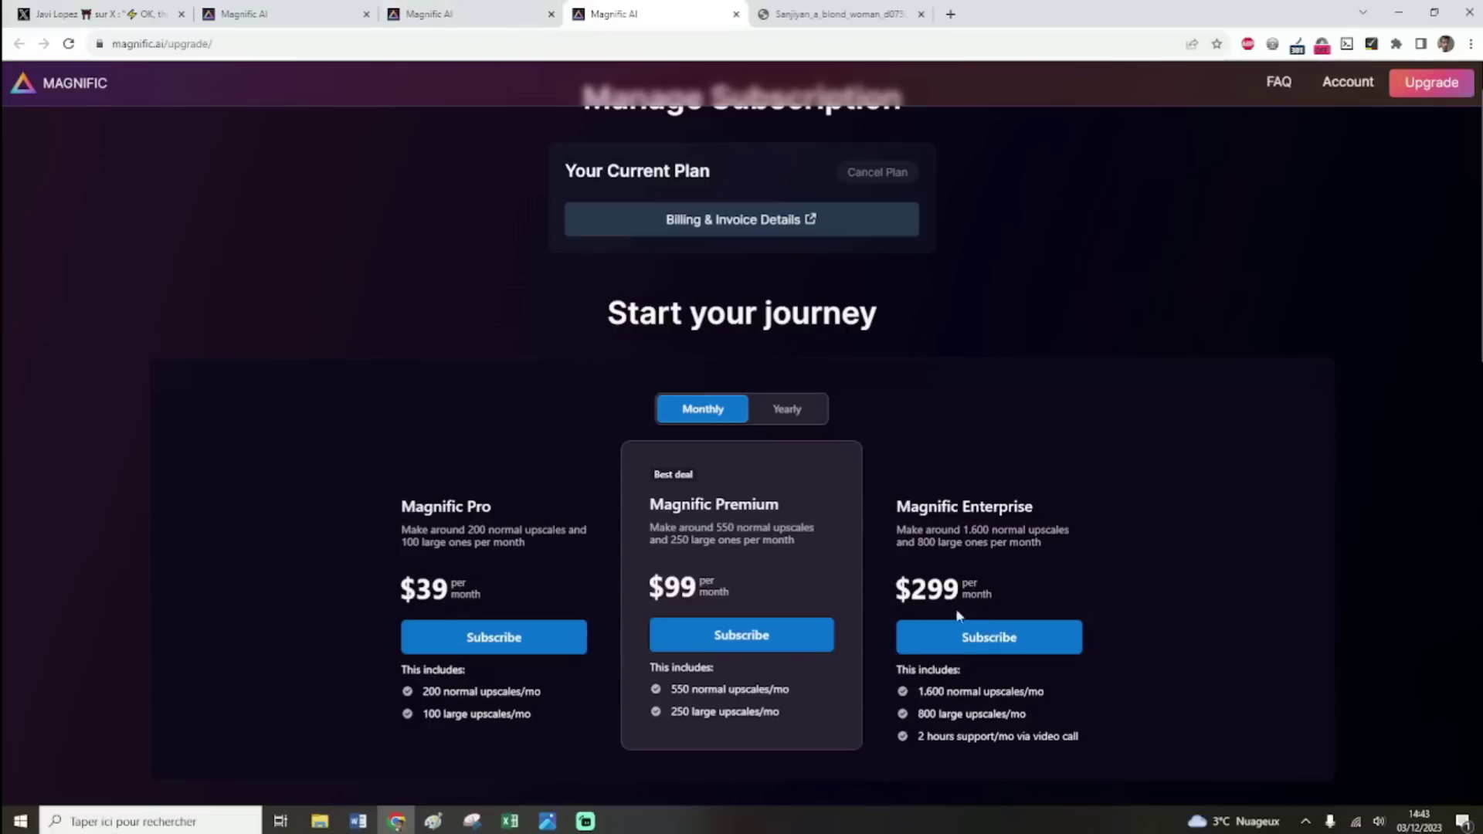
{"action": "left_click", "coordinate": [834, 14]}
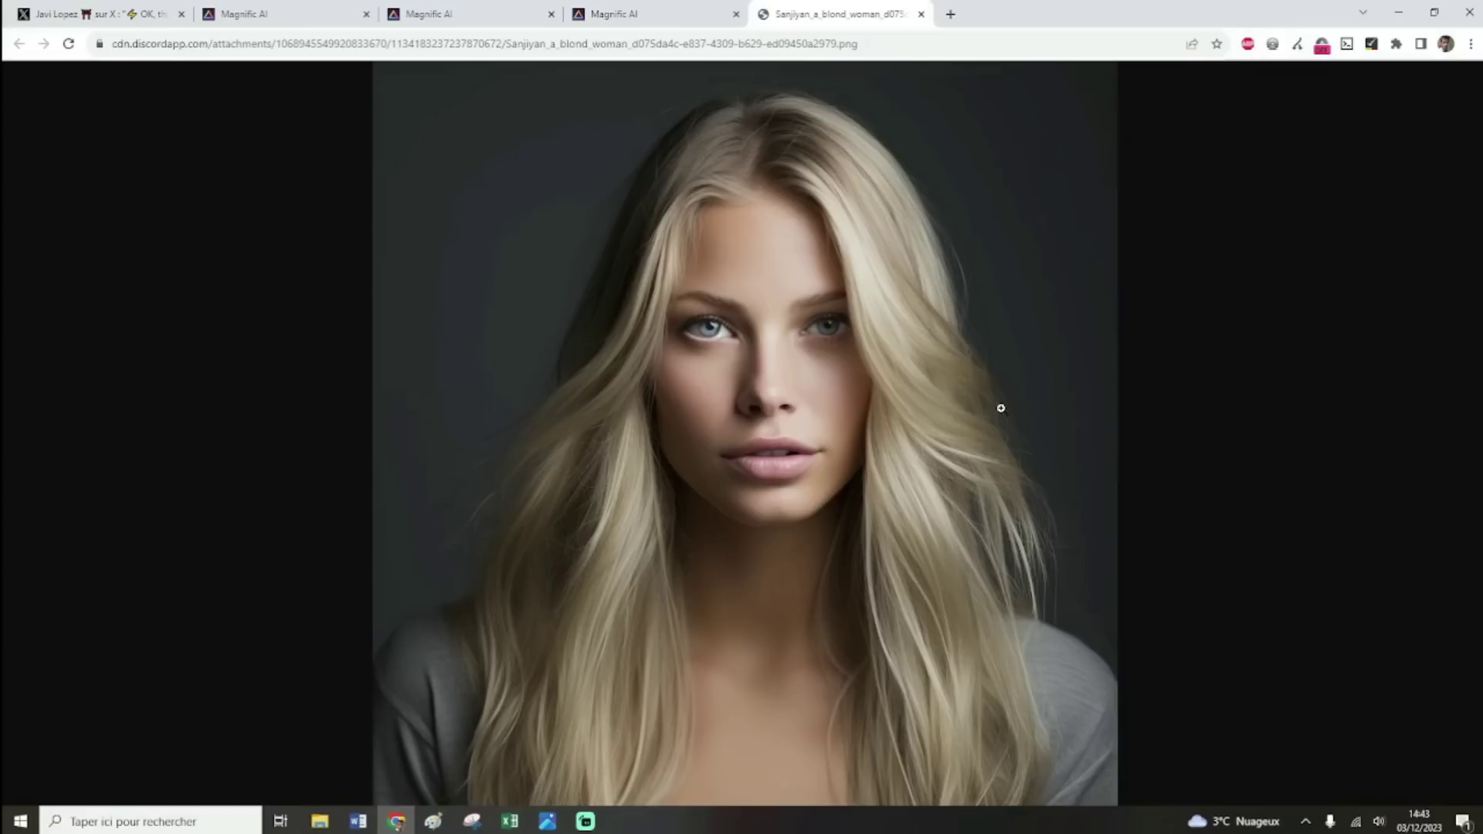
{"action": "left_click", "coordinate": [925, 401]}
{"action": "scroll", "coordinate": [834, 473], "scroll_direction": "down", "scroll_amount": 1}
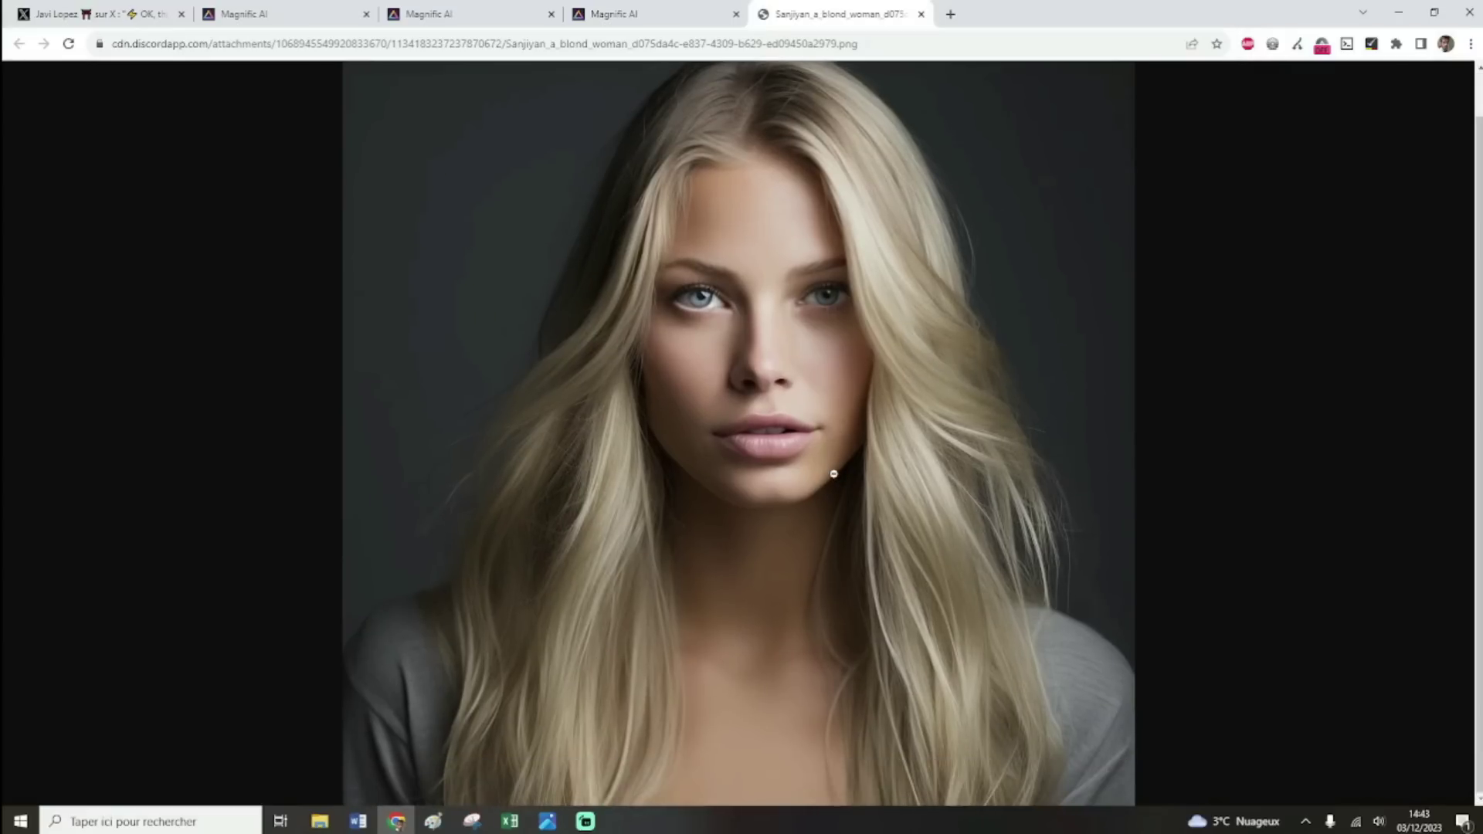
Return to the Magnific editor and examine the upscaled portrait of the short-haired blonde woman in a dark blazer.
{"action": "key", "text": "ctrl+Page_Up"}
{"action": "key", "text": "ctrl+Page_Up"}
{"action": "scroll", "coordinate": [1179, 502], "scroll_direction": "up", "scroll_amount": 2}
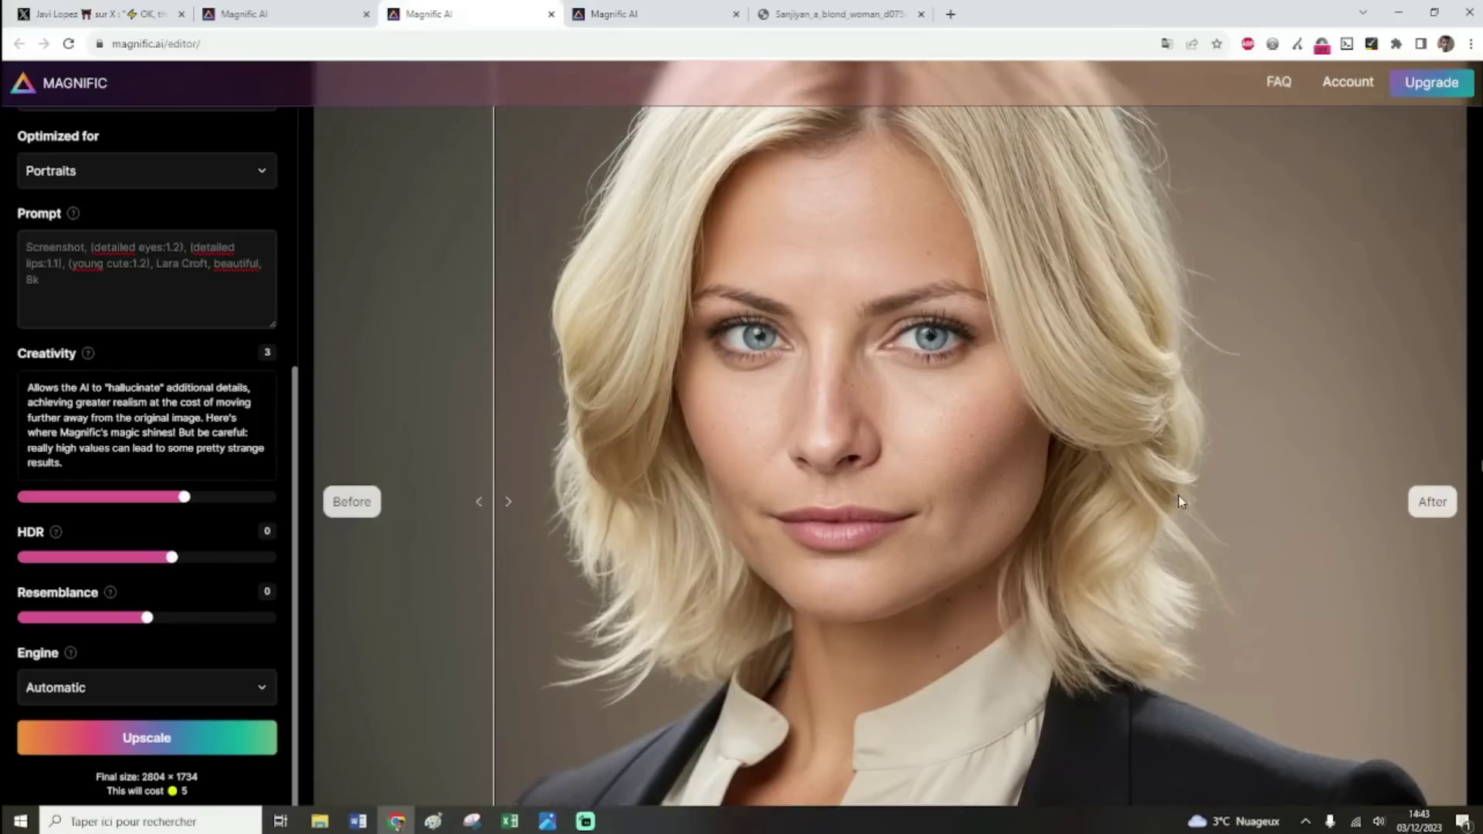
{"action": "scroll", "coordinate": [1179, 502], "scroll_direction": "up", "scroll_amount": 1}
{"action": "scroll", "coordinate": [1180, 502], "scroll_direction": "down", "scroll_amount": 1}
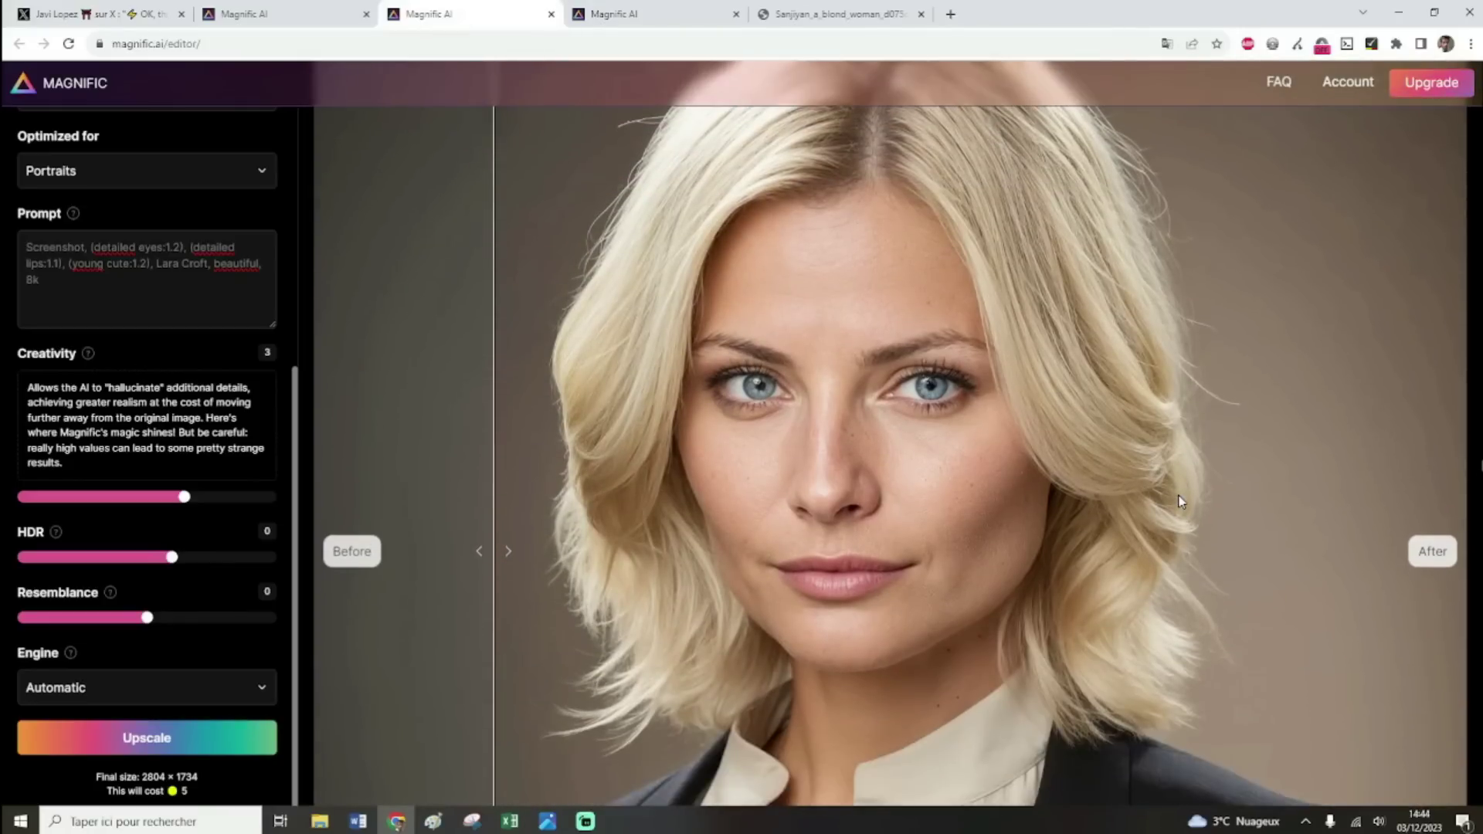